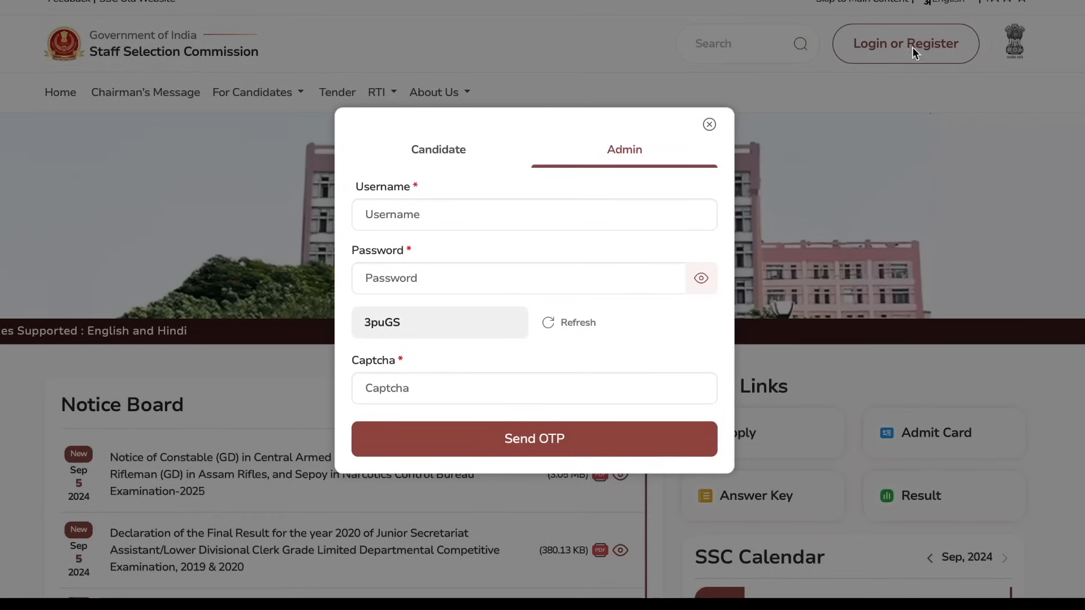
Switch to the Candidate login form and choose Register Now for a new candidate.
click(464, 152)
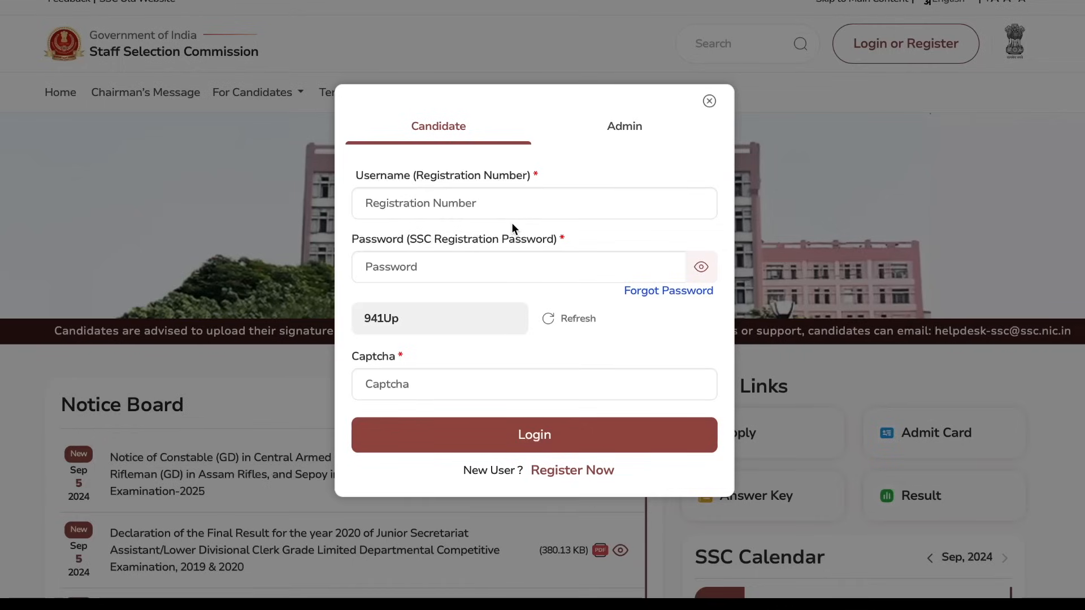
click(583, 471)
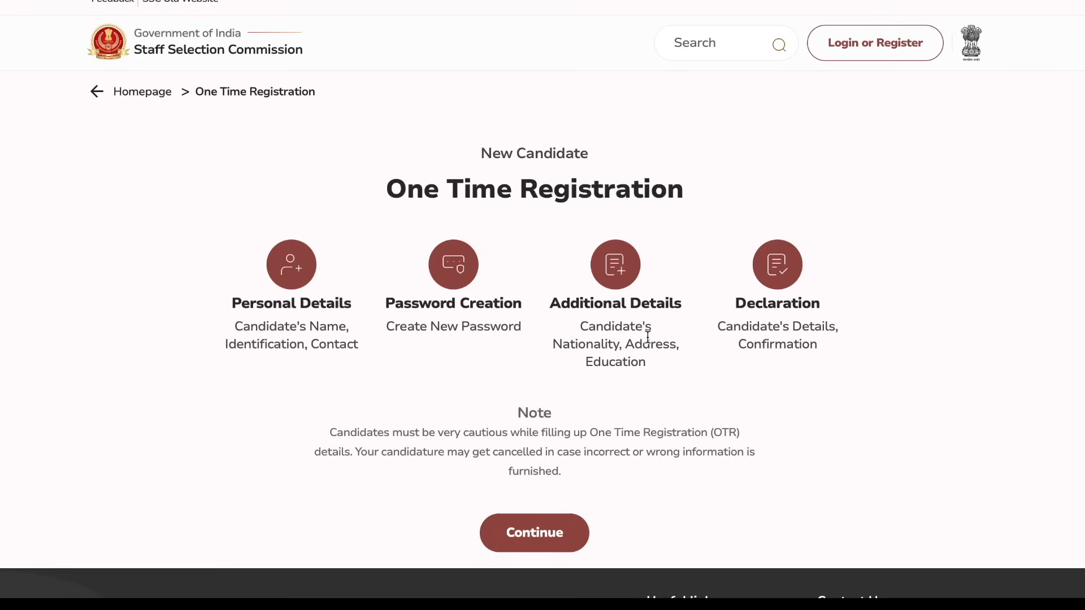
Continue into the Personal Details form of One Time Registration.
click(551, 534)
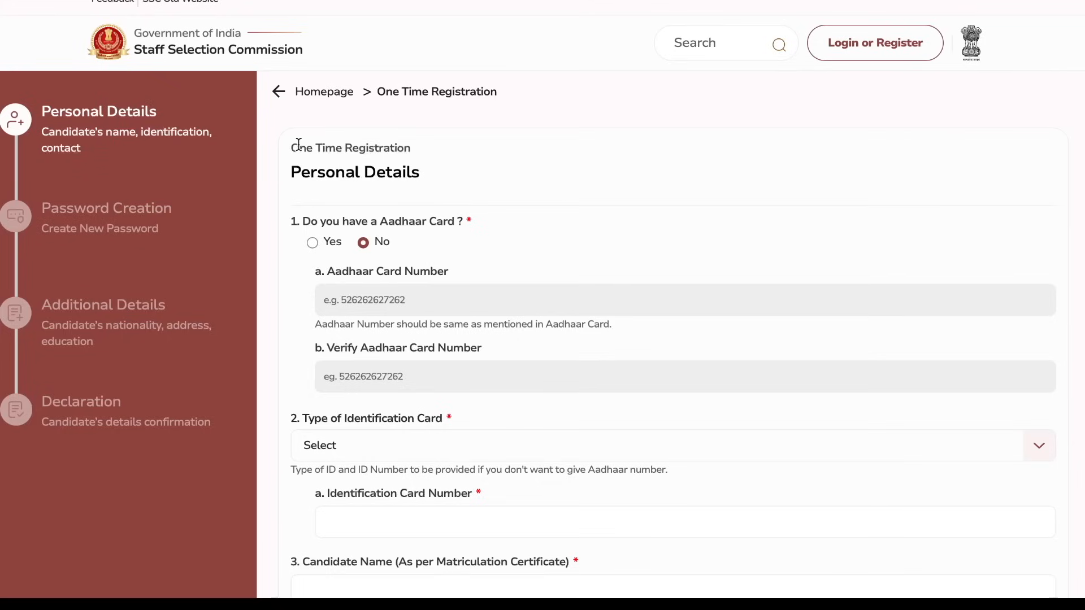
drag(290, 172, 426, 177)
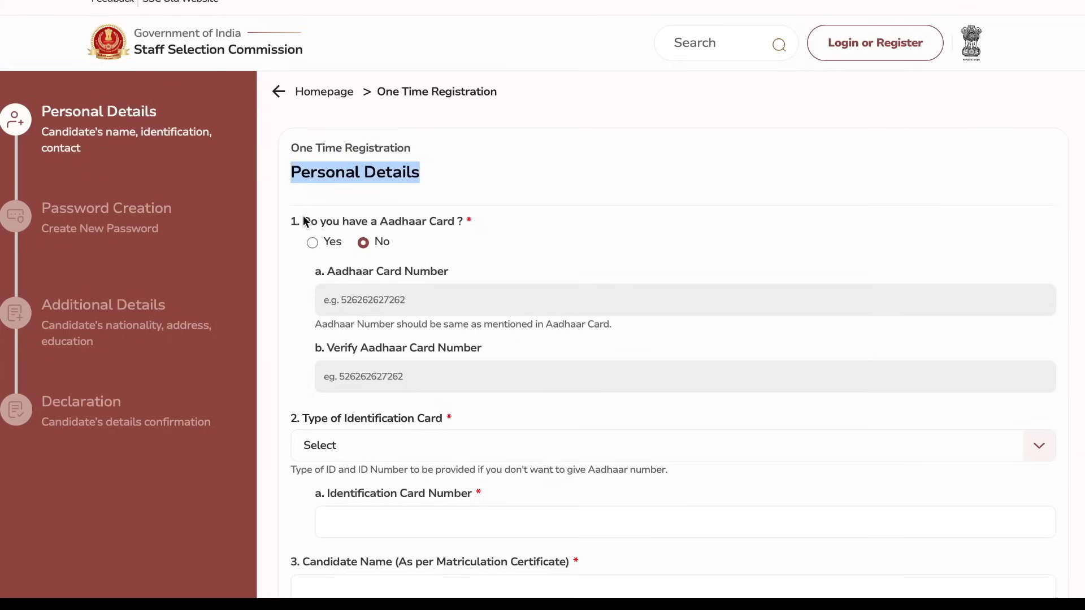
scroll(303, 221, down, 1)
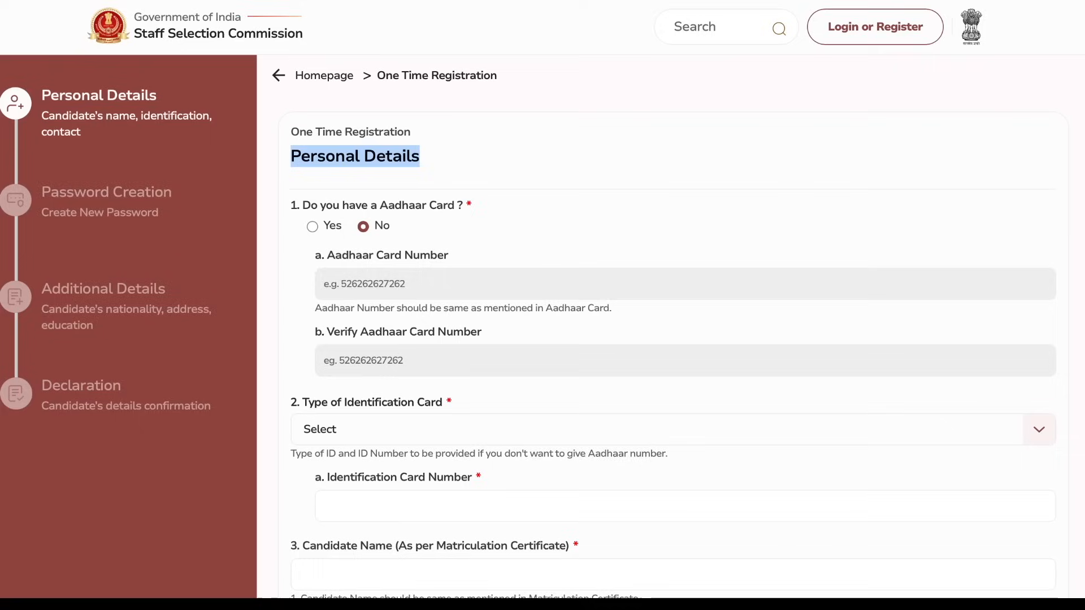
Answer No to having an Aadhaar card after briefly trying Yes.
click(313, 171)
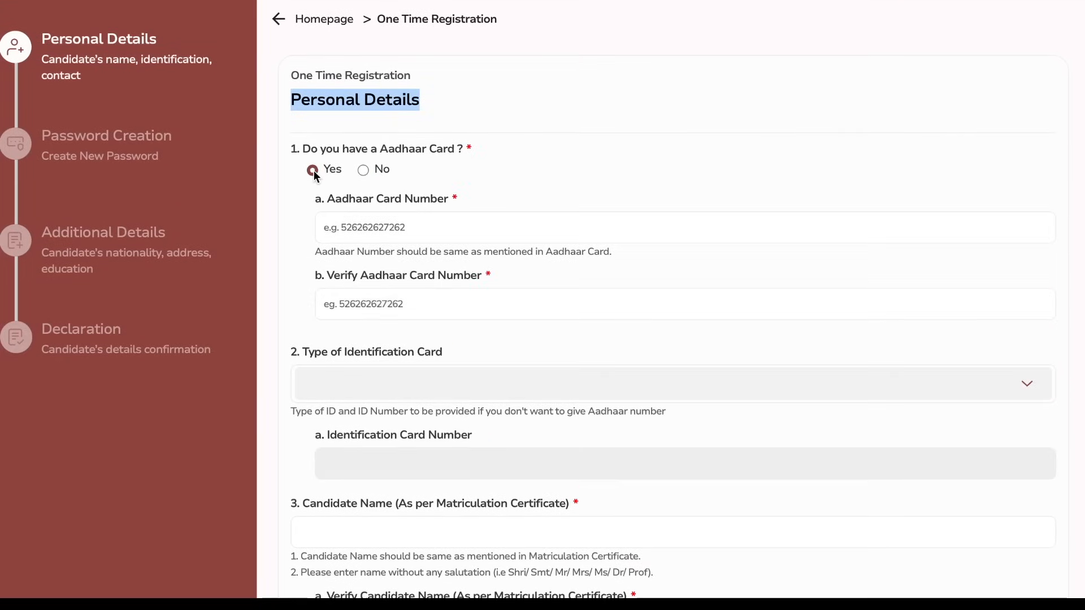
drag(327, 199, 483, 197)
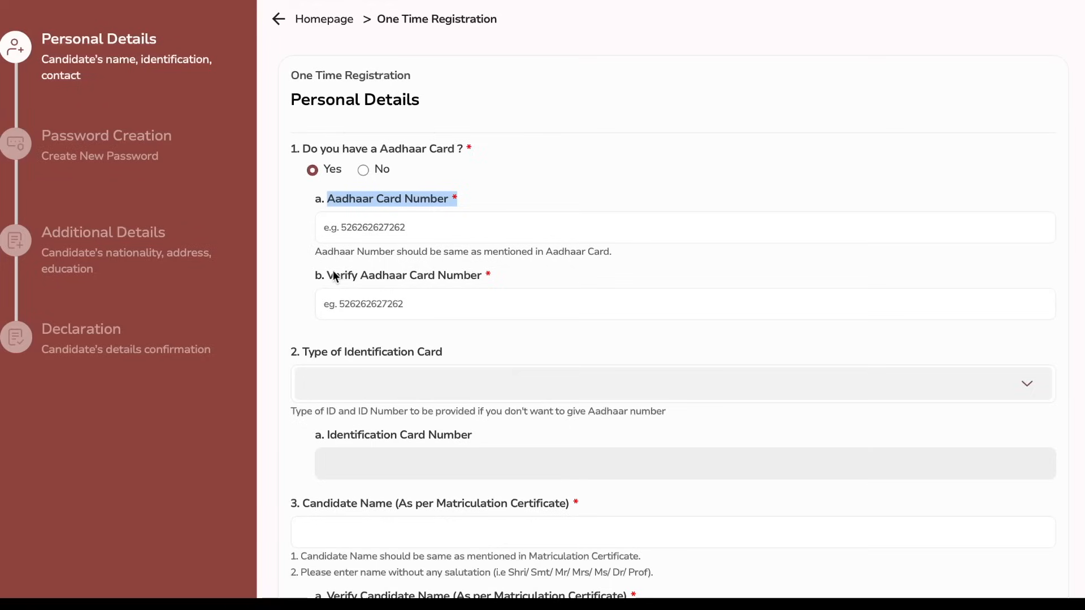
drag(325, 275, 476, 275)
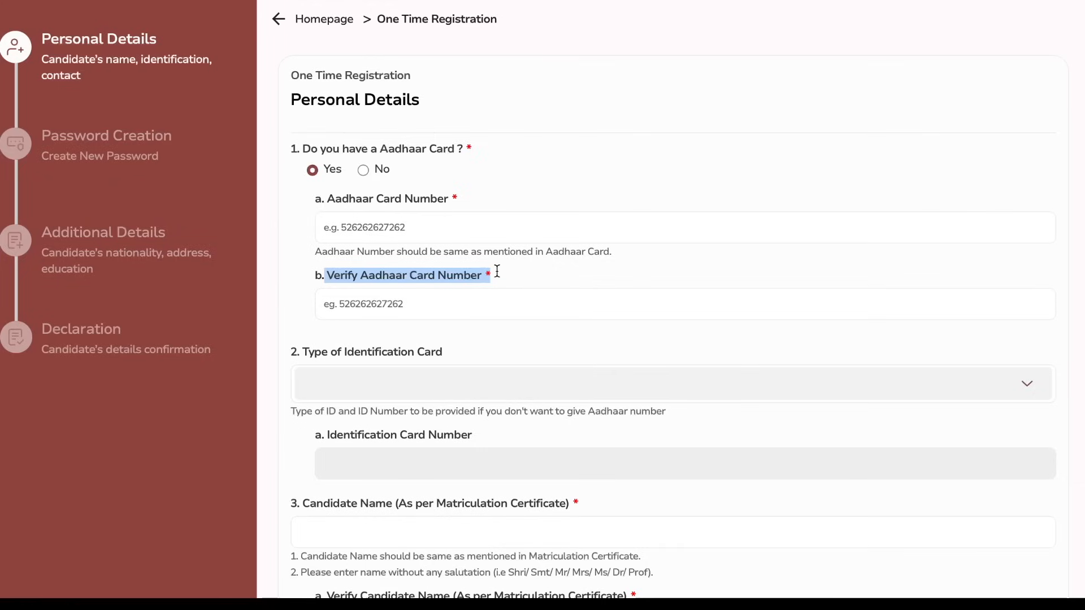
click(363, 171)
scroll(366, 171, down, 2)
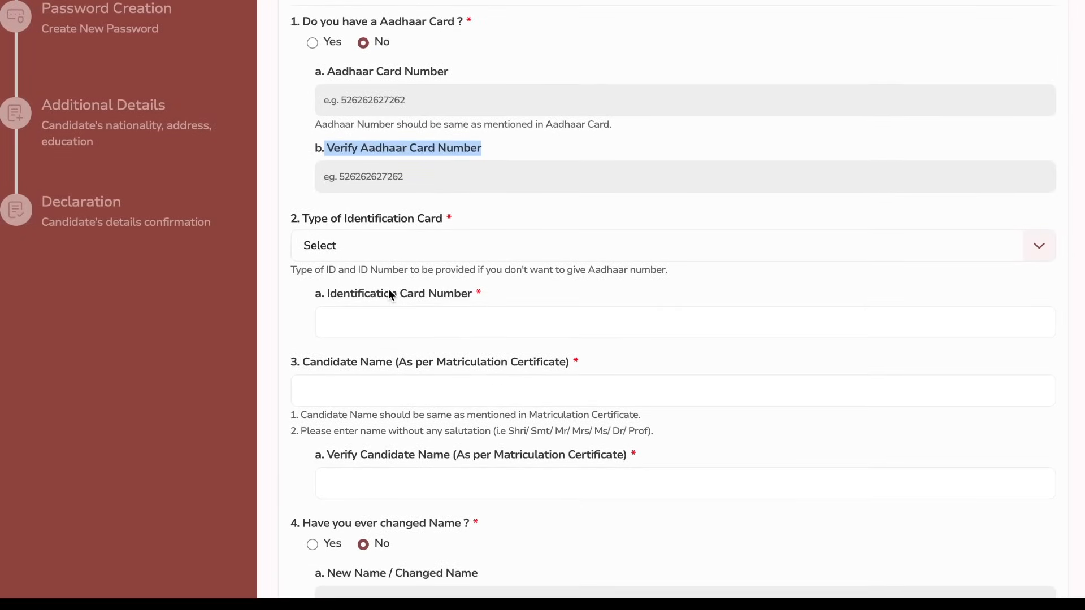
scroll(388, 289, down, 2)
scroll(377, 237, down, 1)
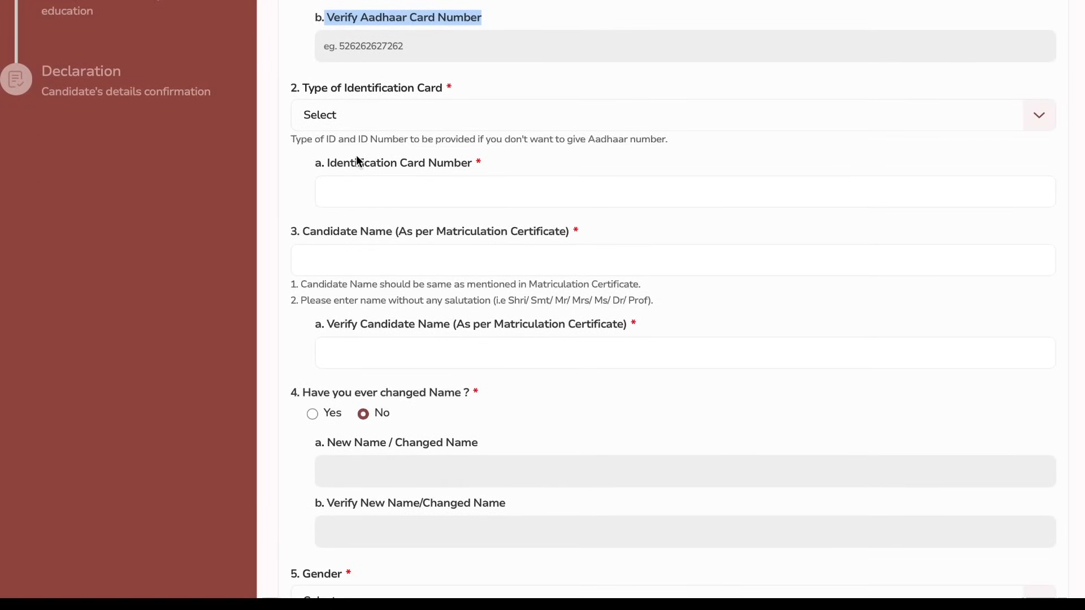
Choose Driving License as the identification card type and paste its licence number.
click(399, 117)
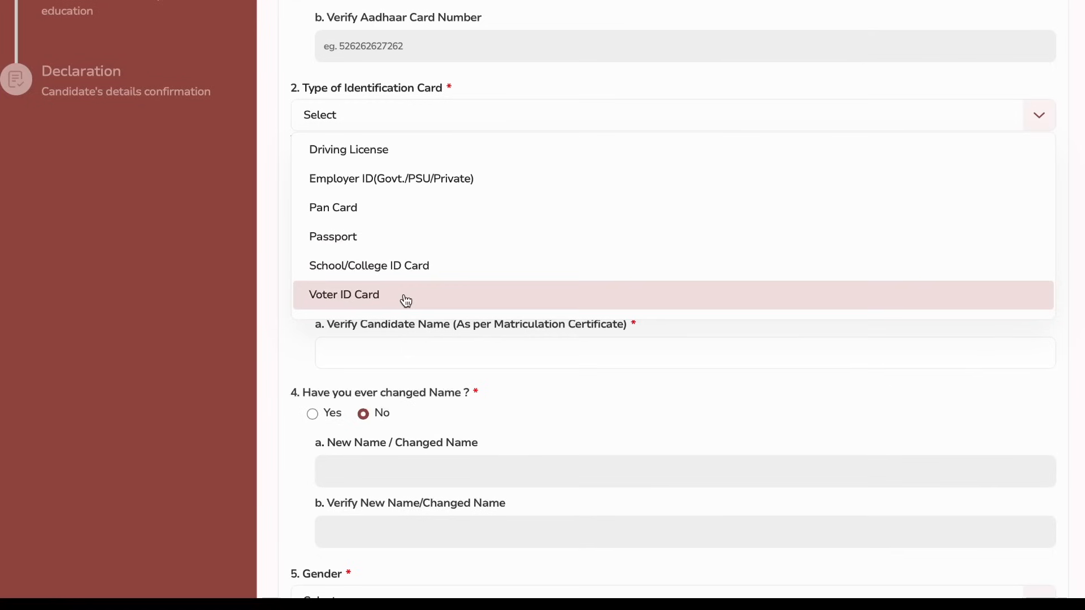
click(392, 151)
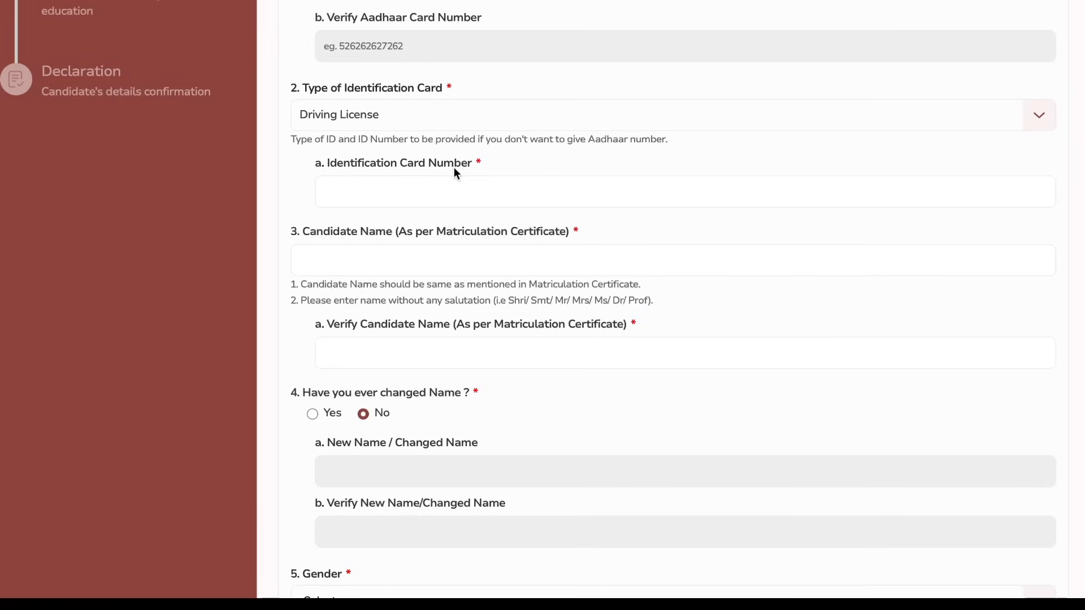
click(464, 182)
key(ctrl+v)
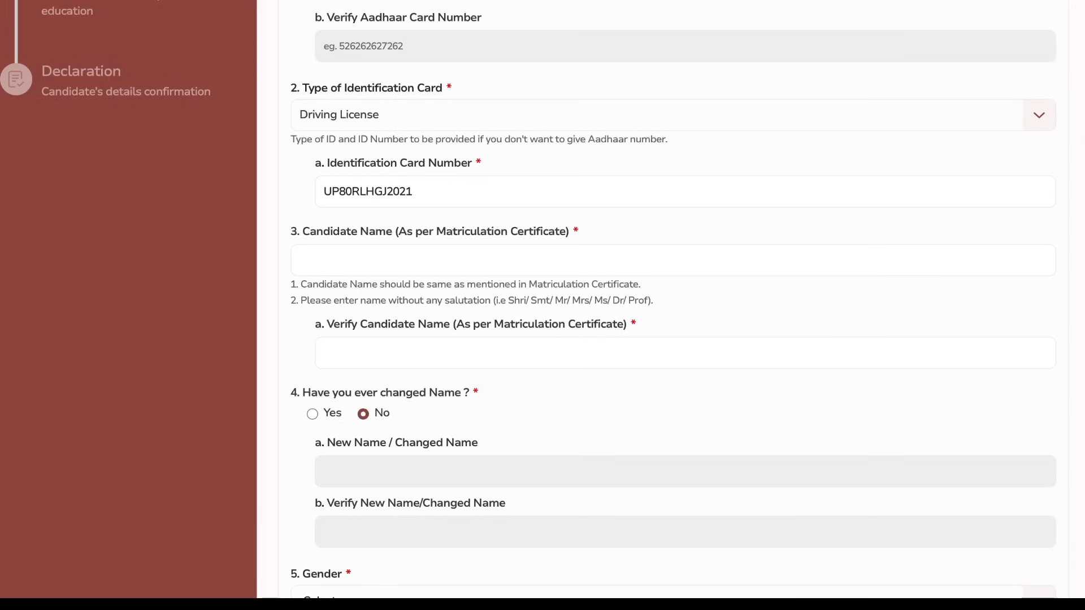
scroll(970, 162, down, 1)
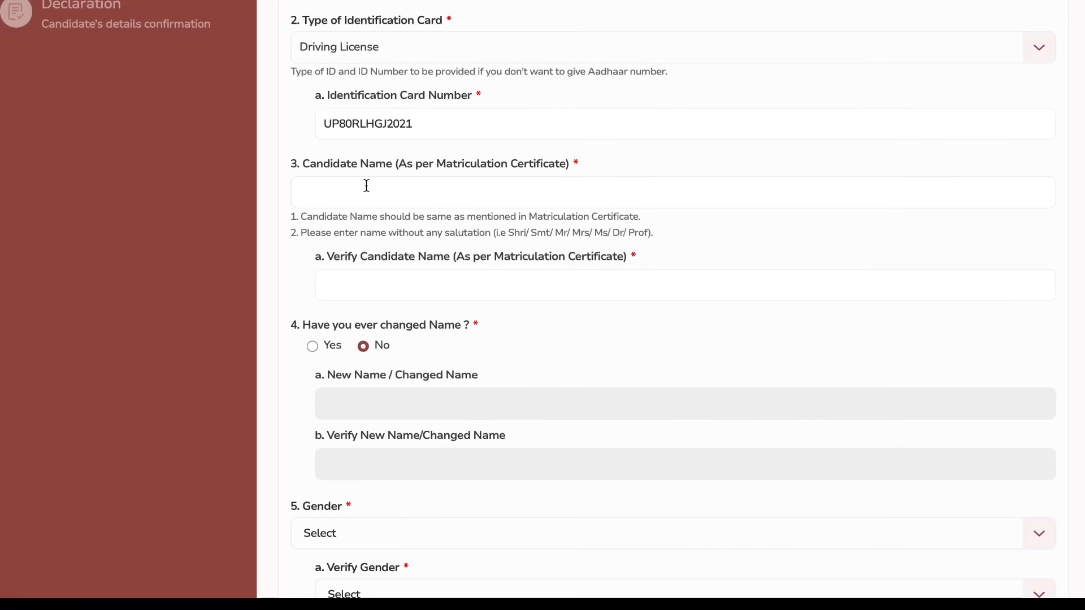
scroll(366, 185, down, 1)
scroll(543, 299, down, 1)
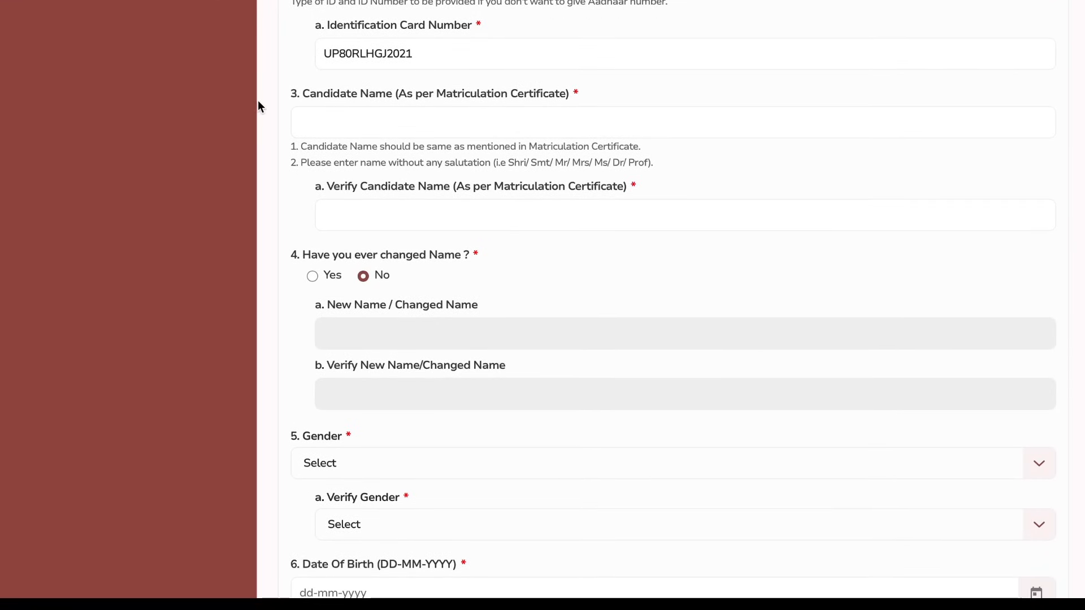
drag(303, 96, 545, 94)
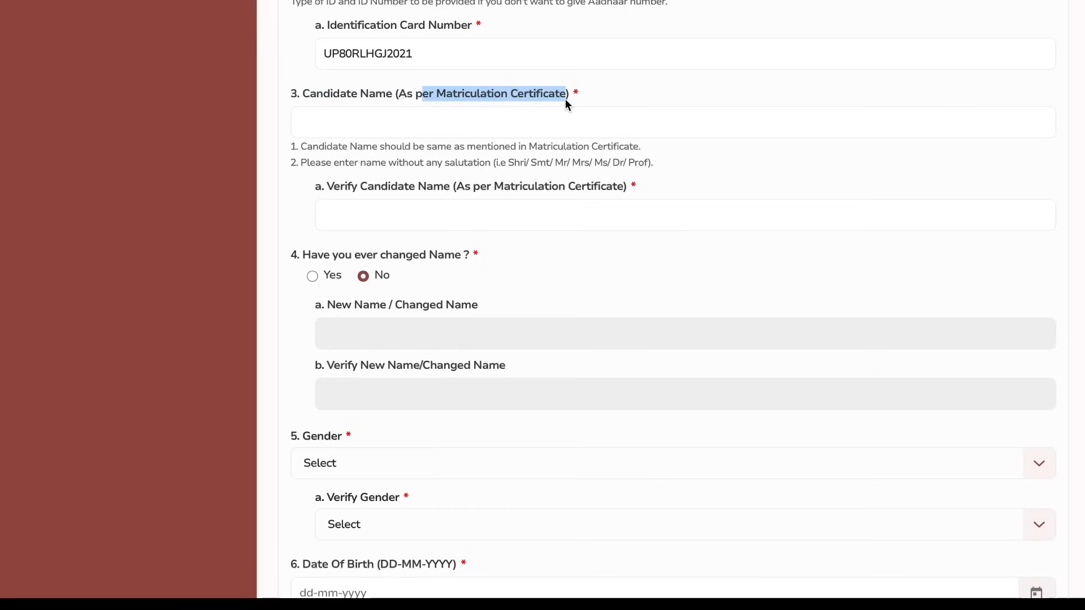
Enter the candidate's name in Candidate Name and Verify Candidate Name, removing the extra letter.
click(462, 87)
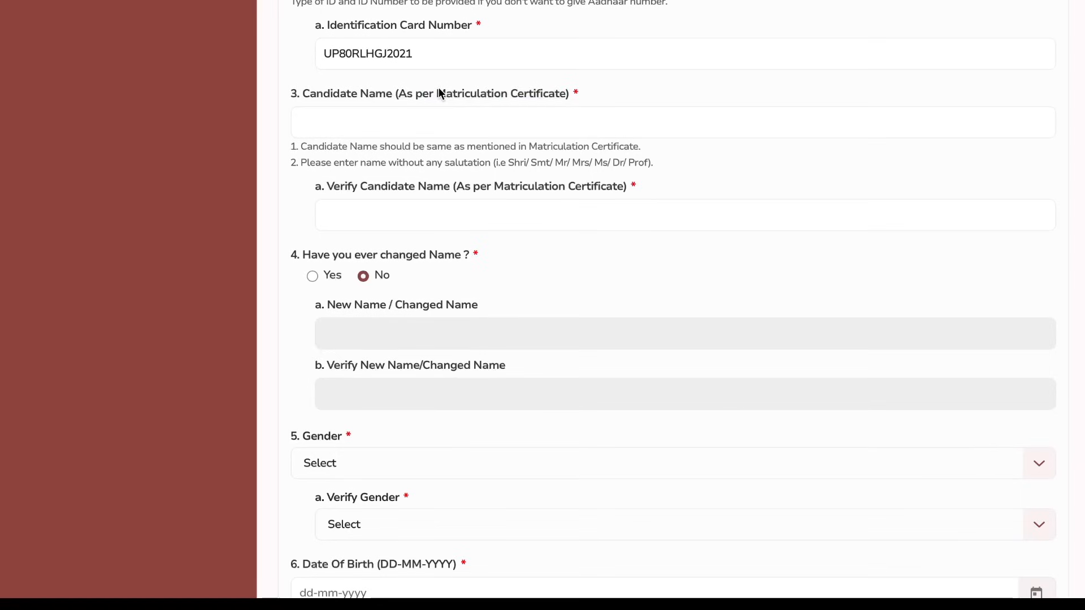
click(433, 124)
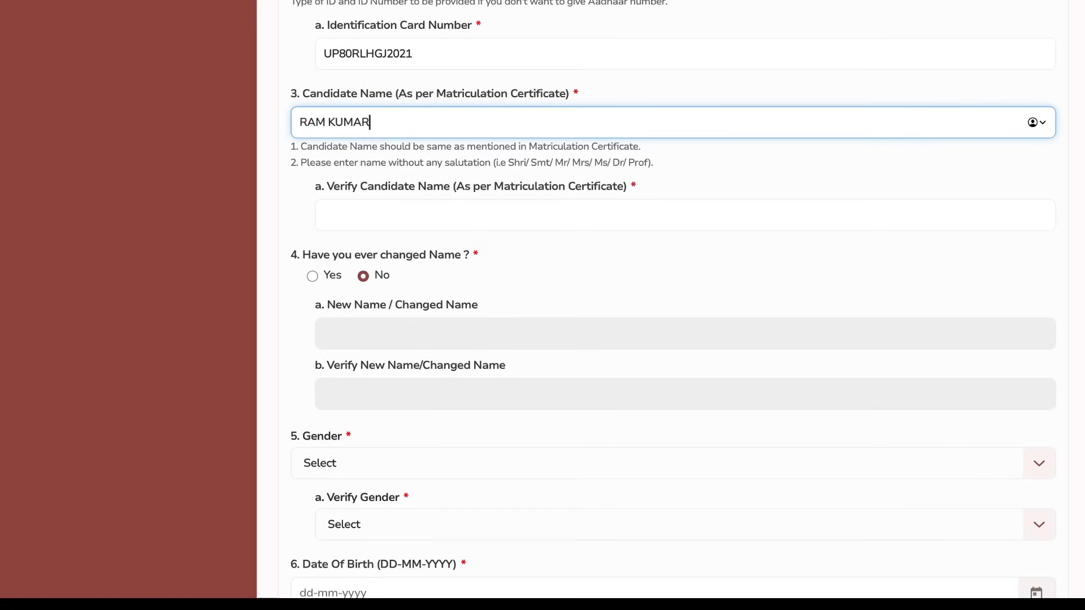
click(470, 225)
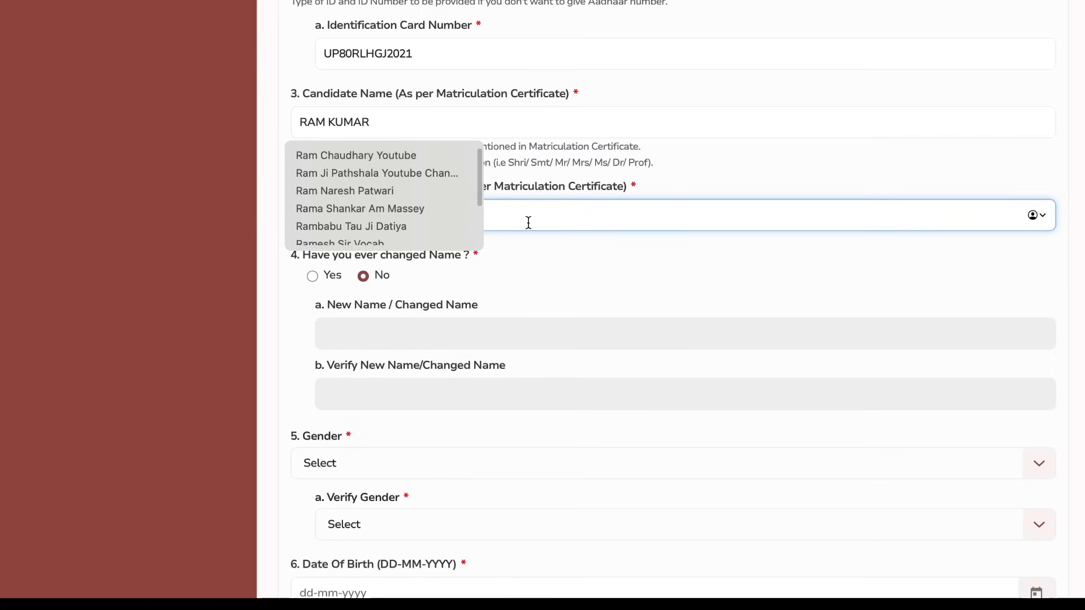
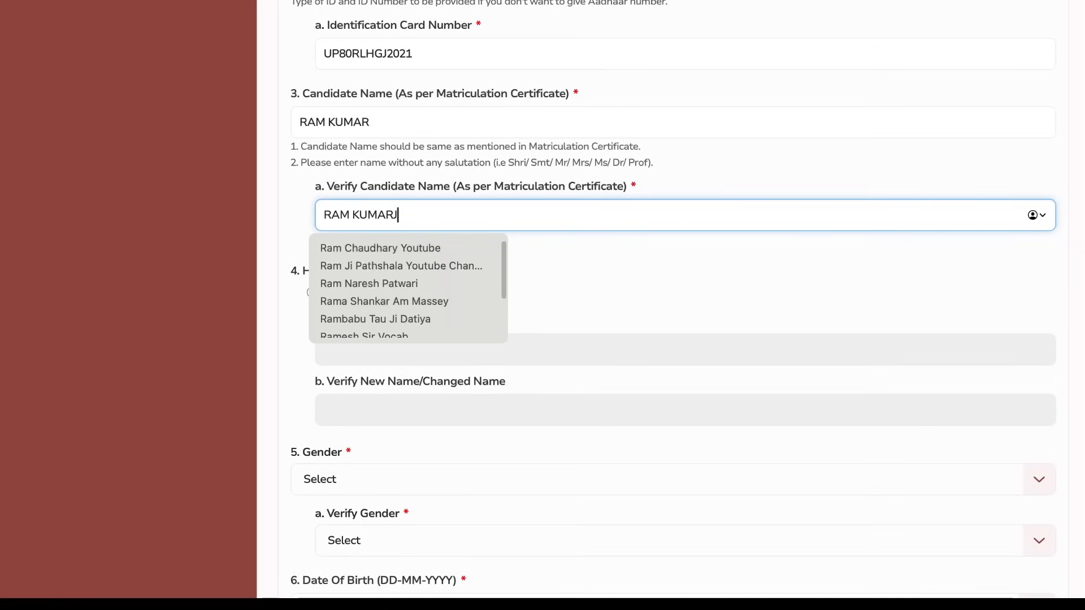
click(732, 177)
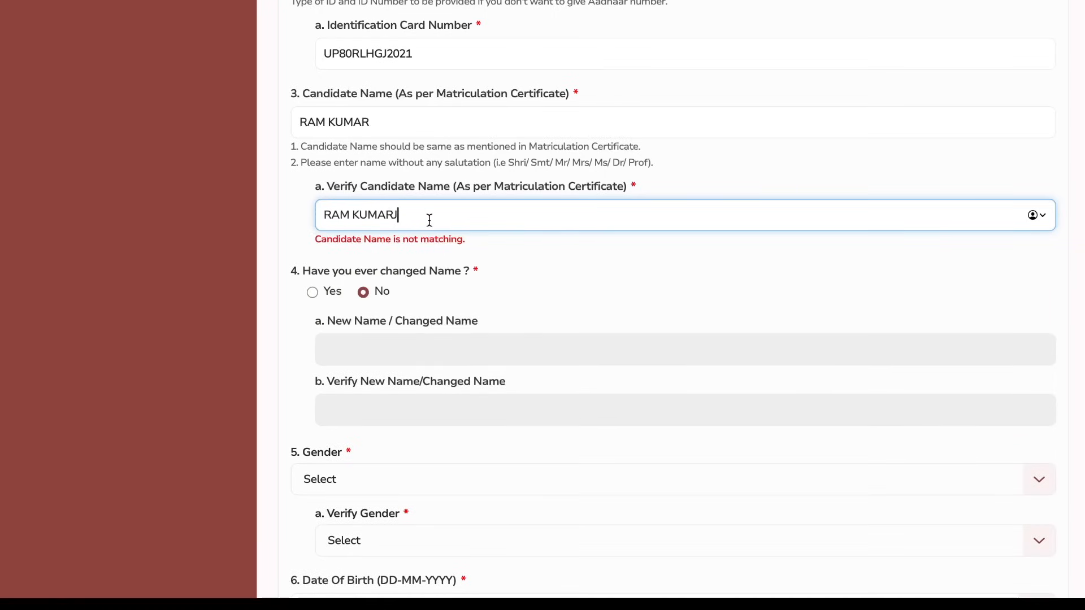
key(BackSpace)
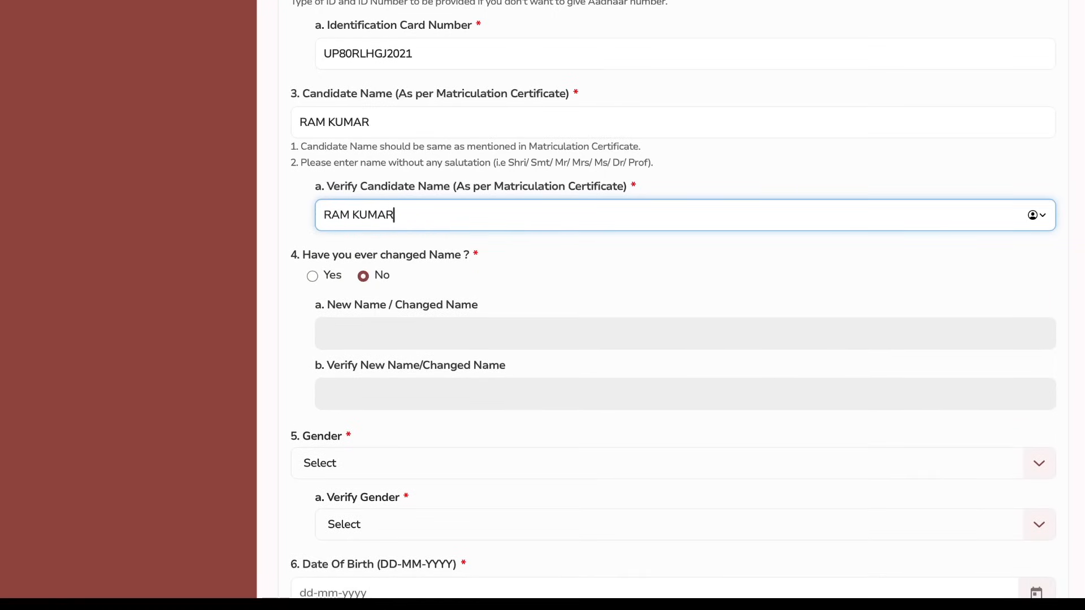
click(584, 283)
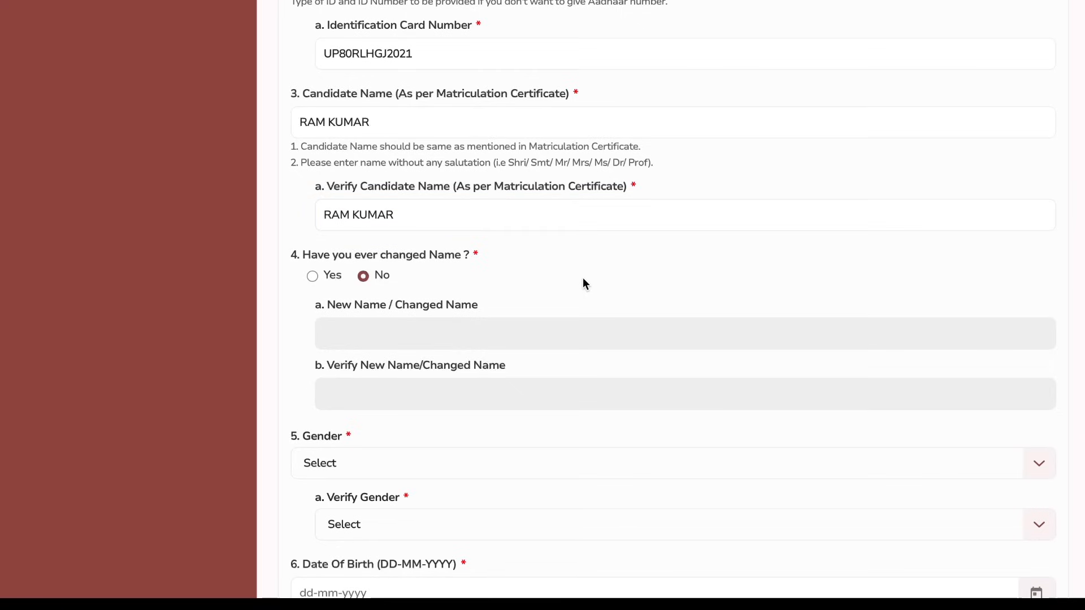
Keep the name-change question answered No after briefly selecting Yes.
scroll(584, 282, down, 2)
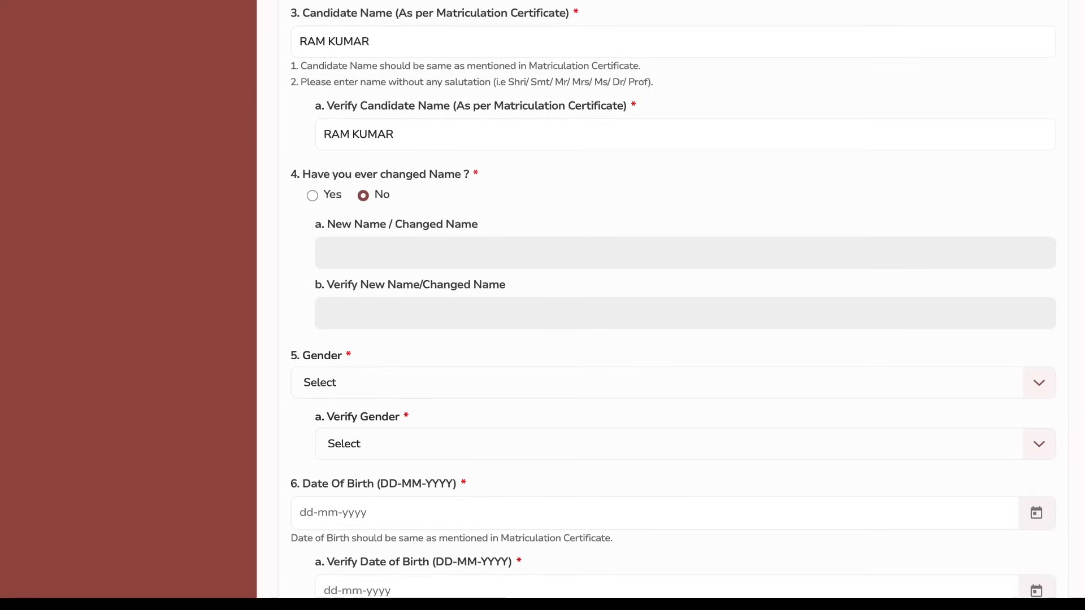
scroll(673, 296, down, 2)
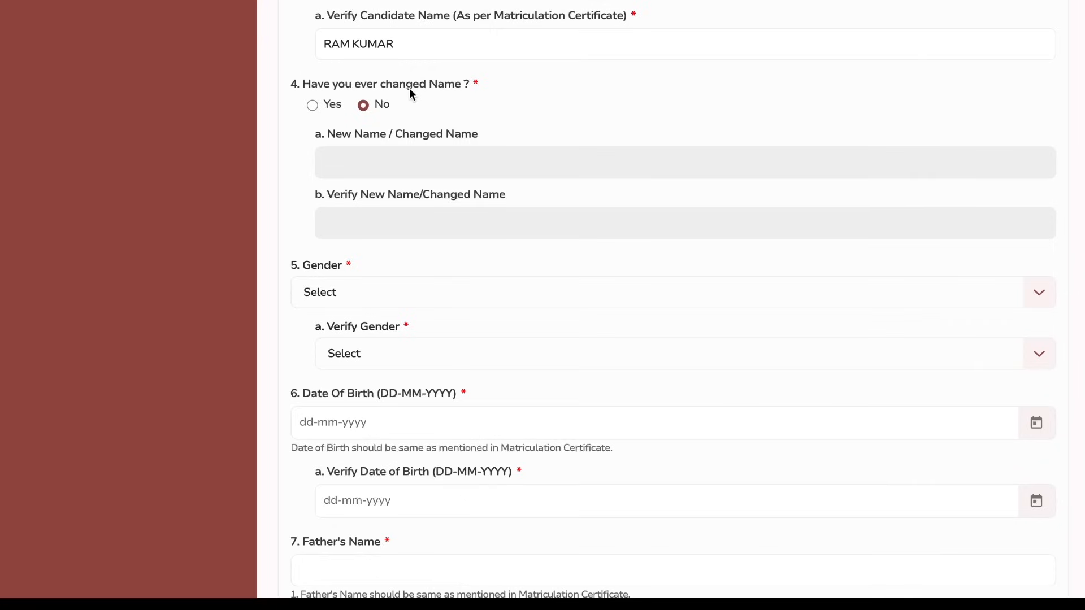
click(314, 106)
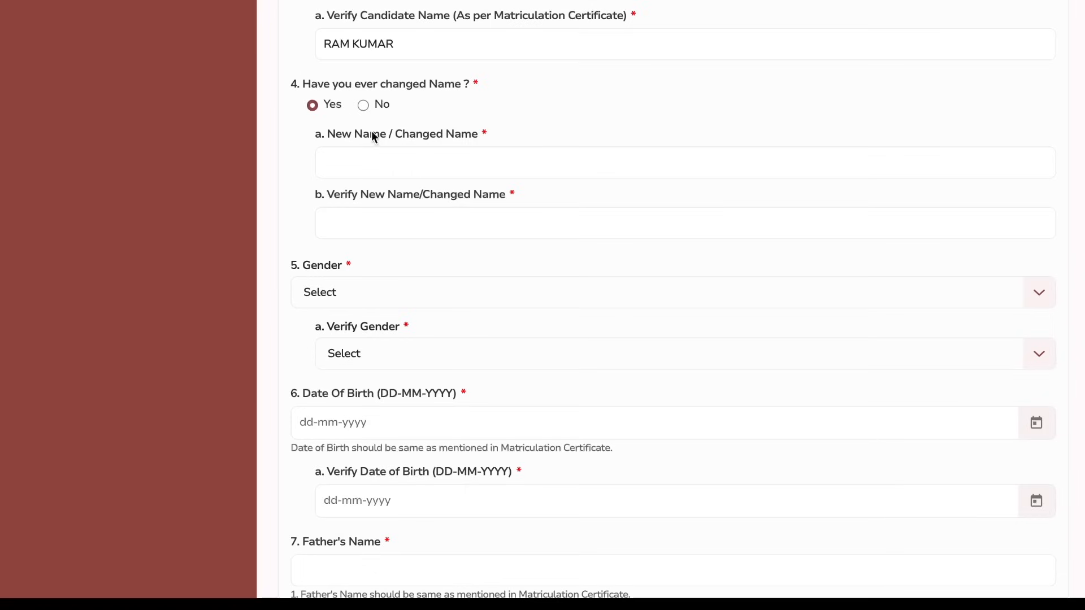
click(363, 106)
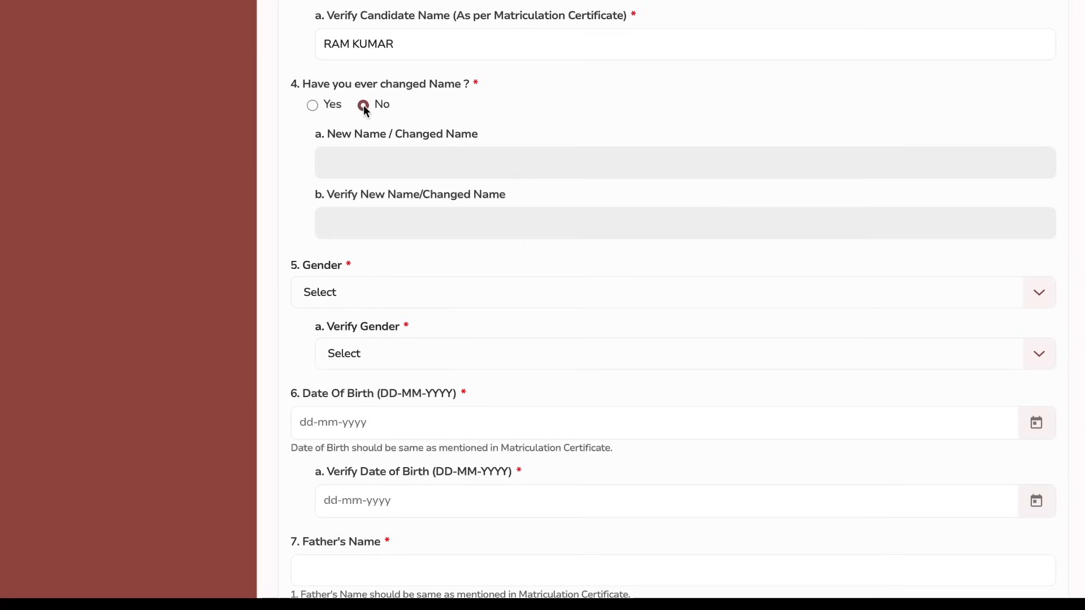
scroll(365, 111, down, 3)
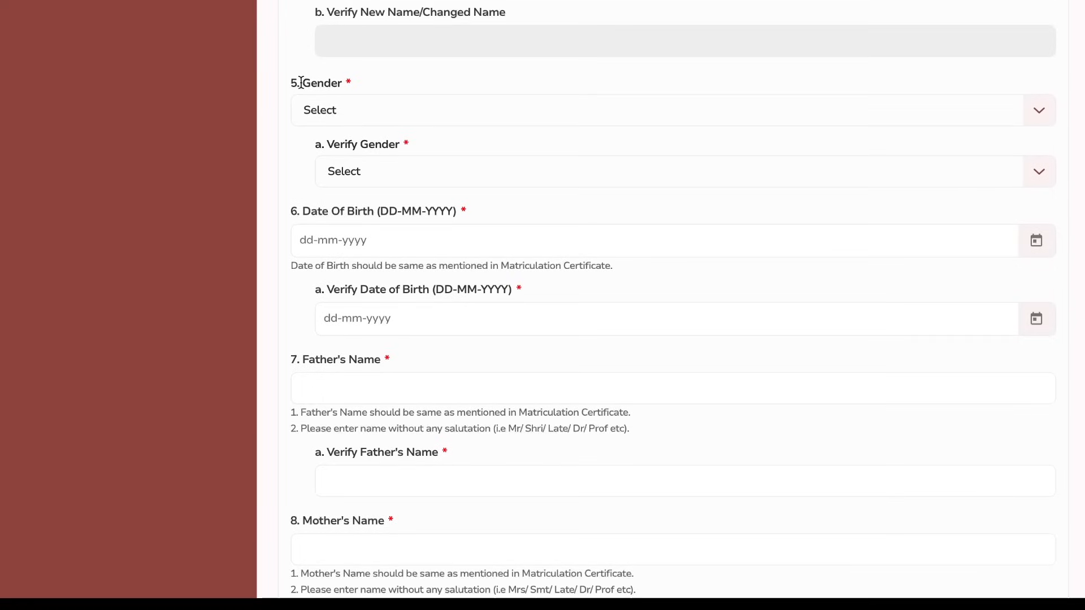
Set Gender and Verify Gender both to Male.
drag(301, 84, 355, 83)
click(375, 110)
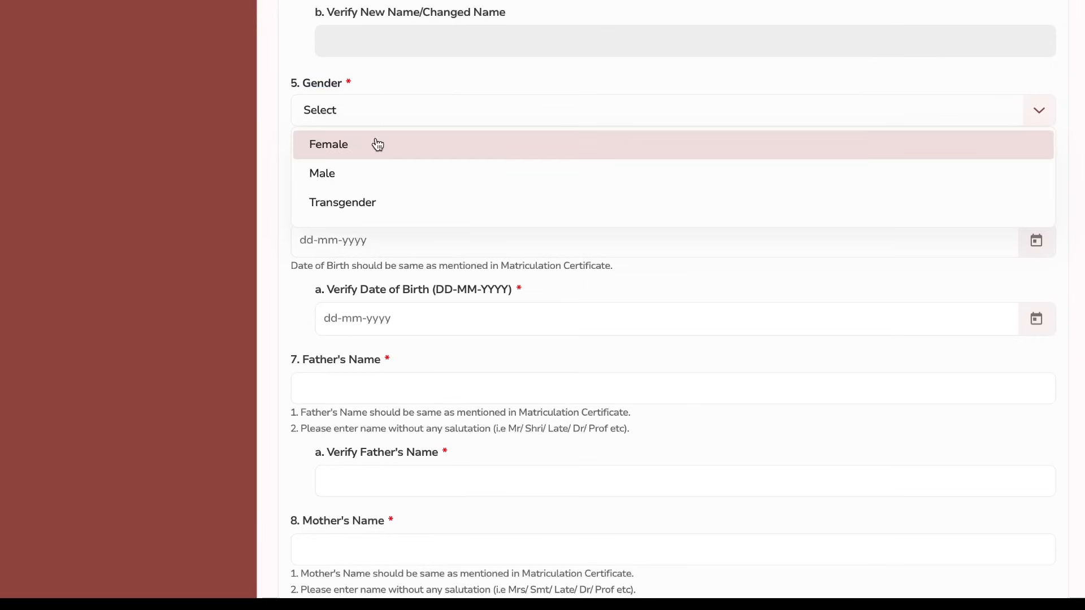
click(387, 186)
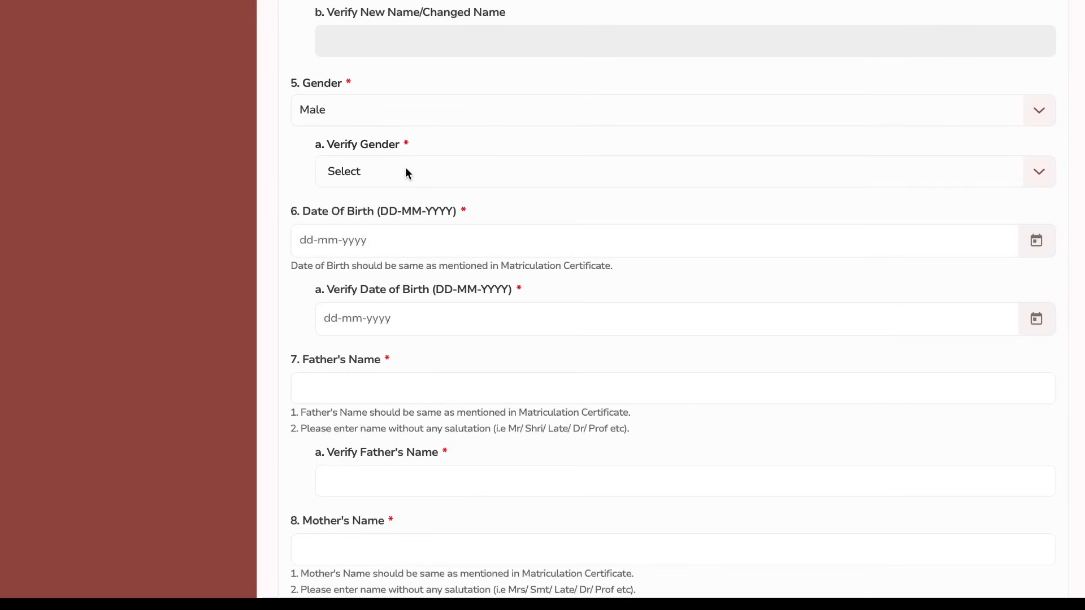
click(405, 168)
click(392, 232)
scroll(393, 230, down, 2)
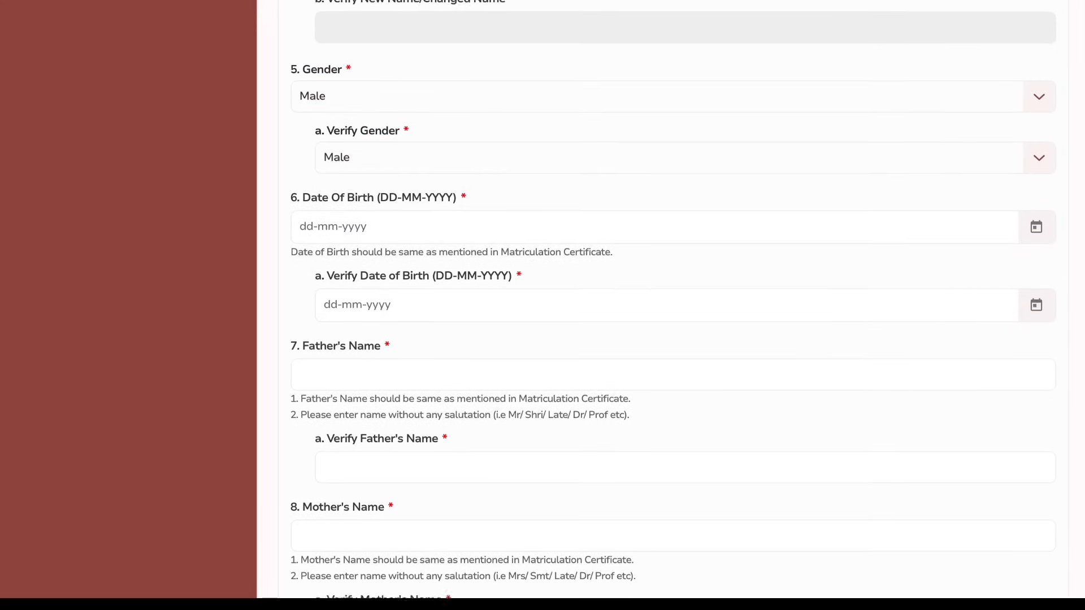
drag(303, 99, 494, 97)
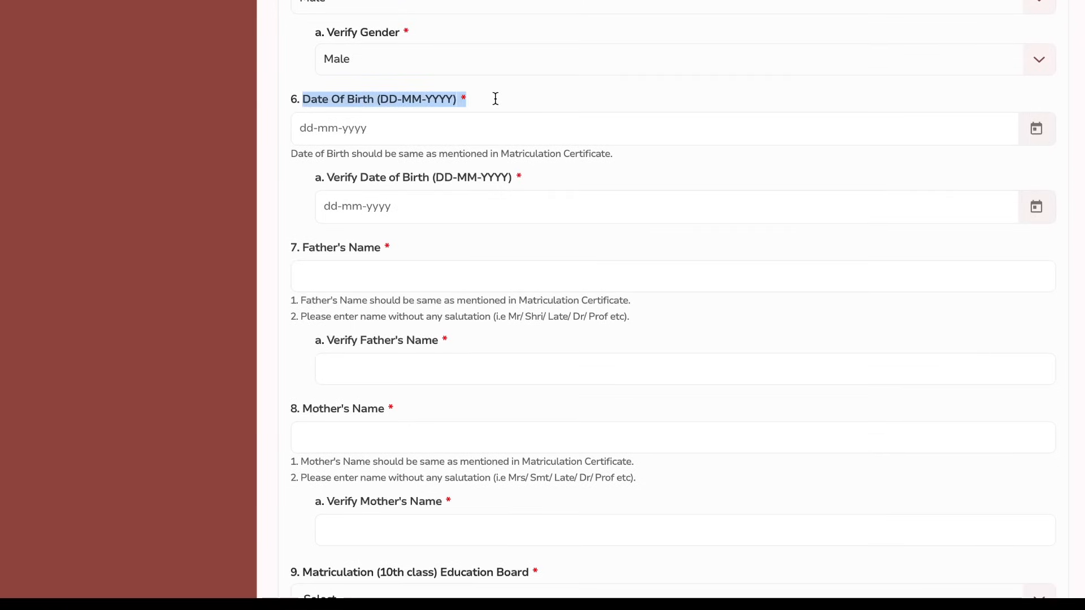
click(1052, 136)
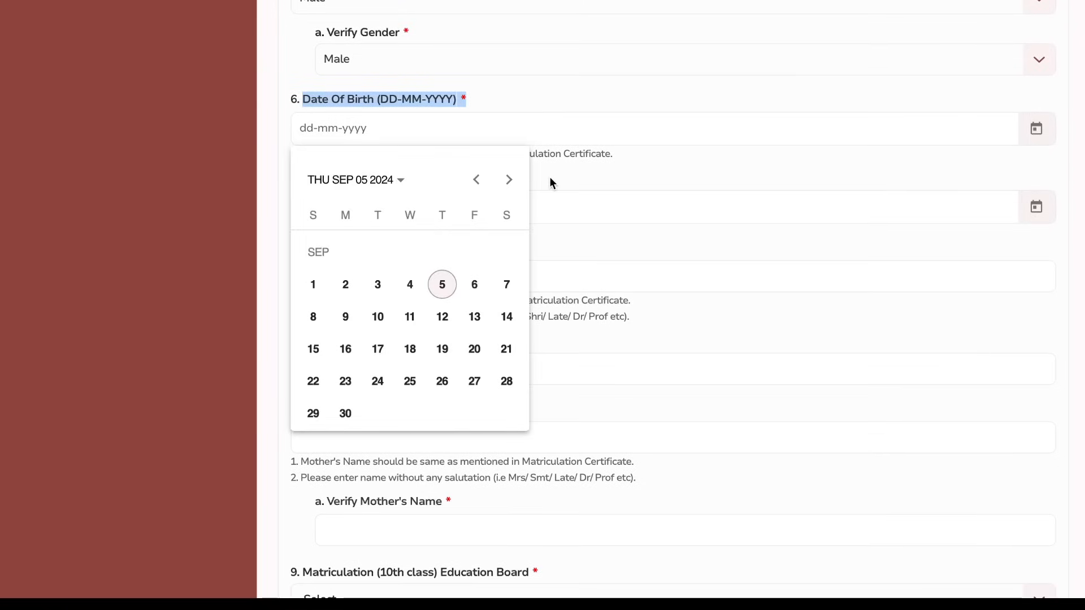
click(396, 192)
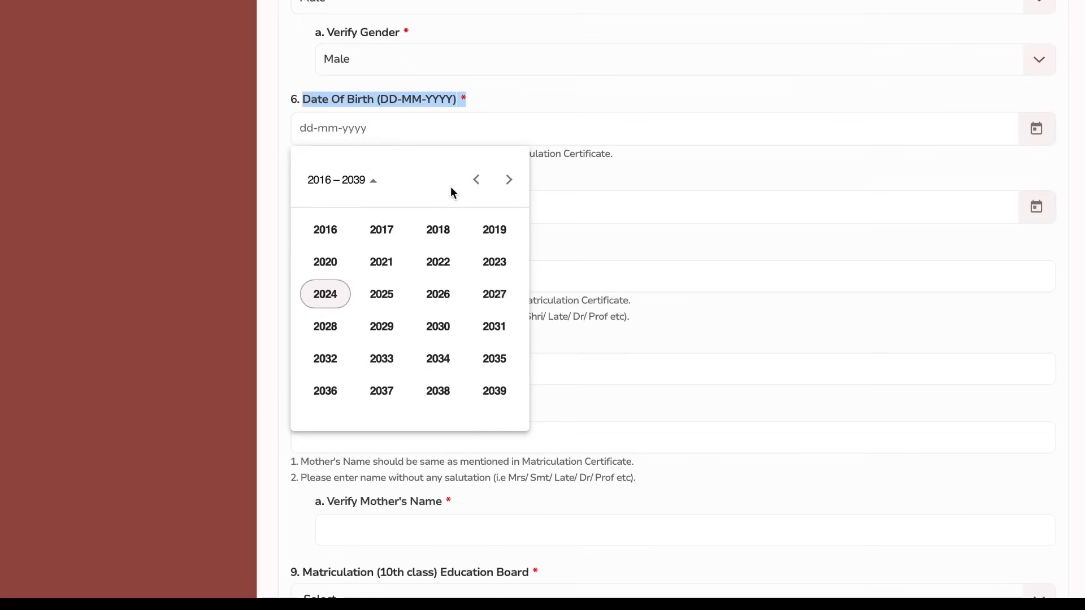
click(476, 180)
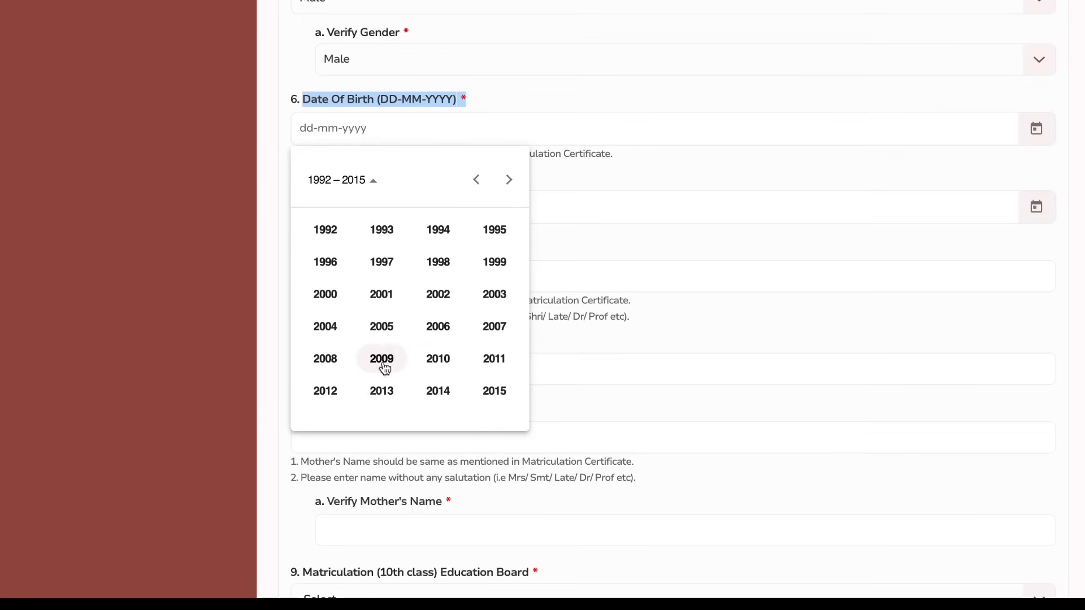
click(507, 296)
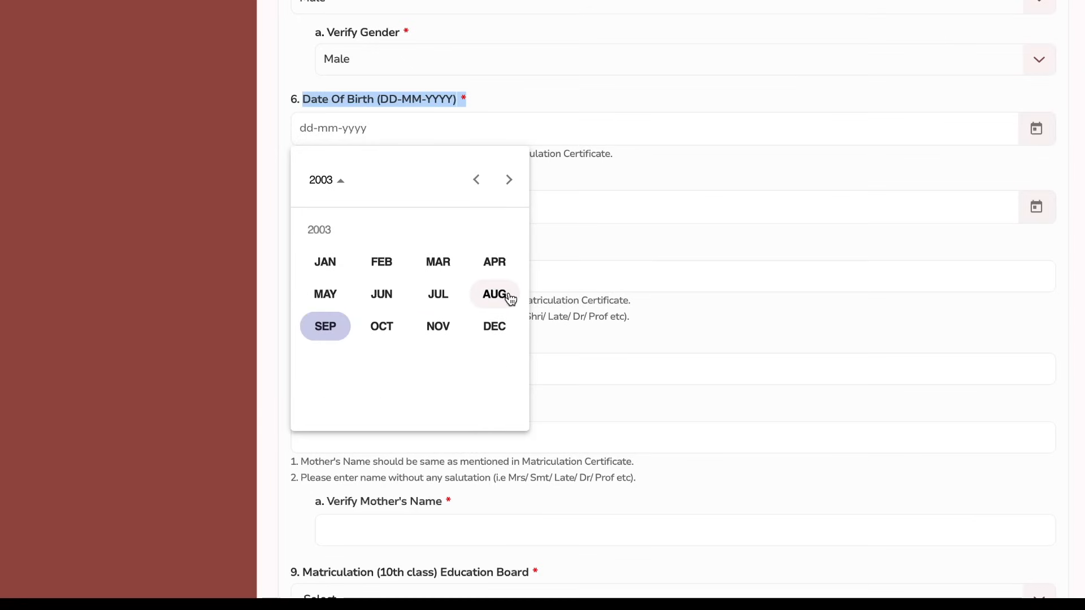
click(442, 295)
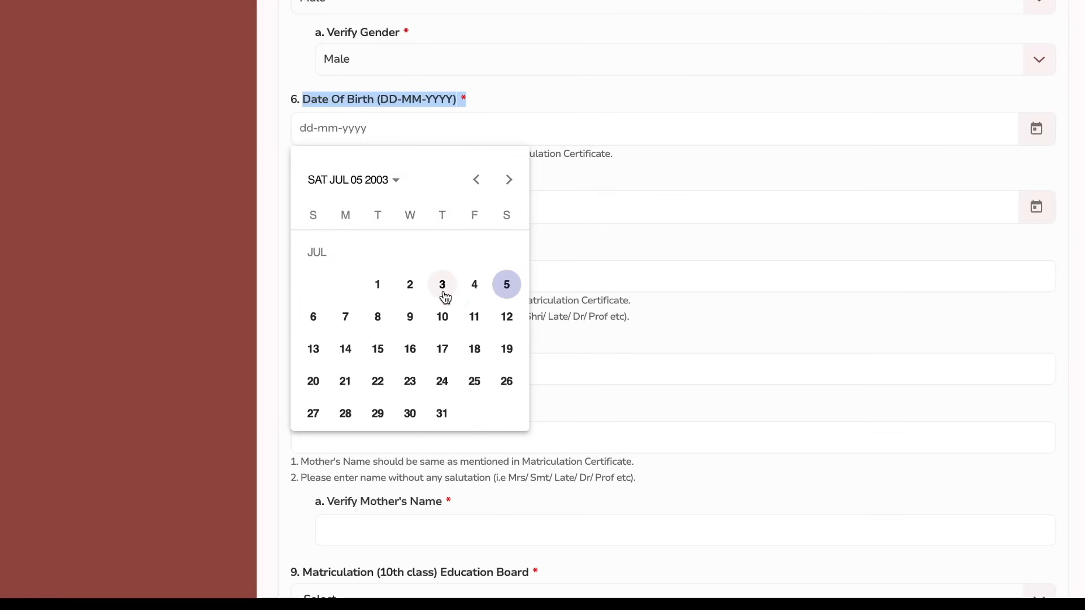
click(513, 290)
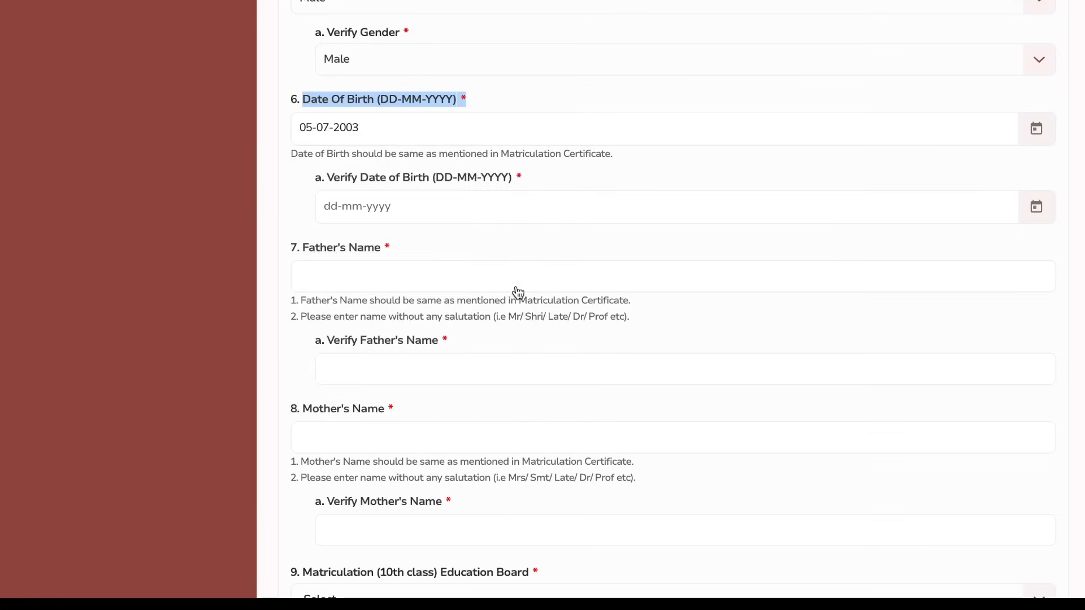
click(650, 150)
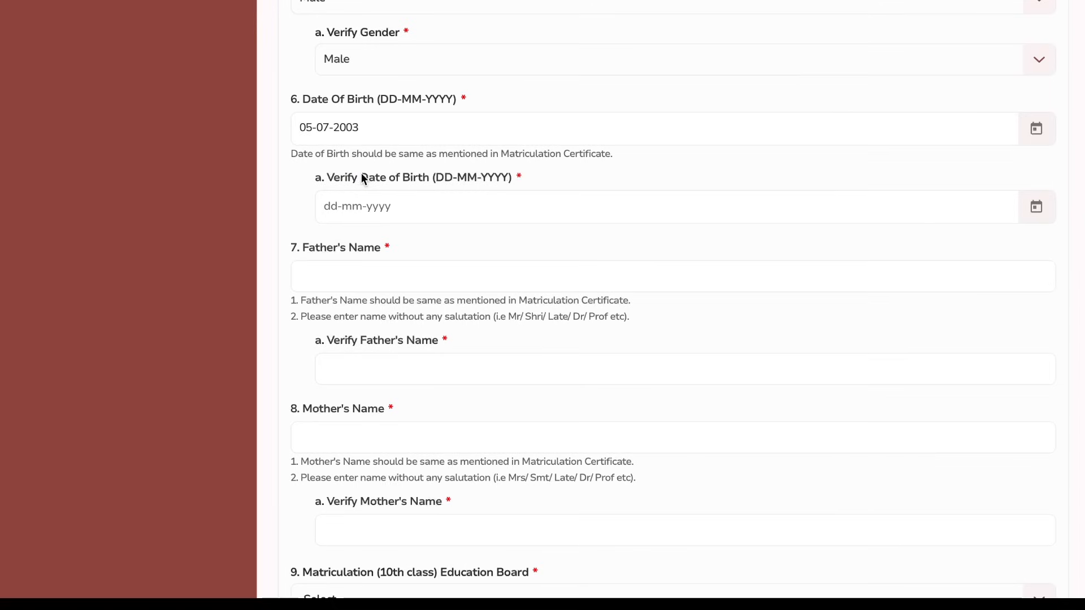
drag(362, 176, 578, 176)
click(1036, 207)
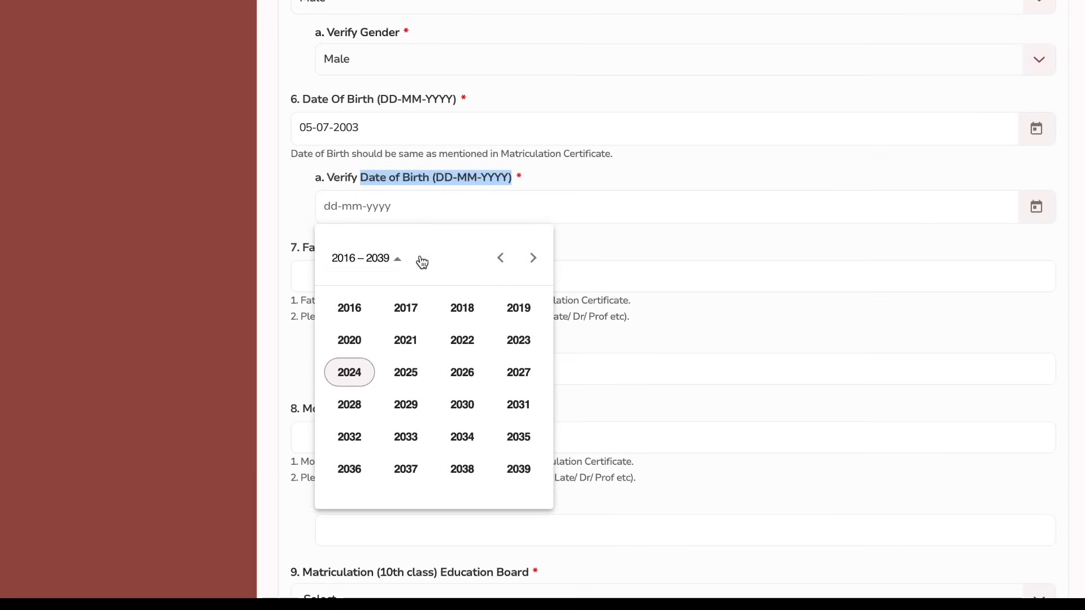
click(500, 257)
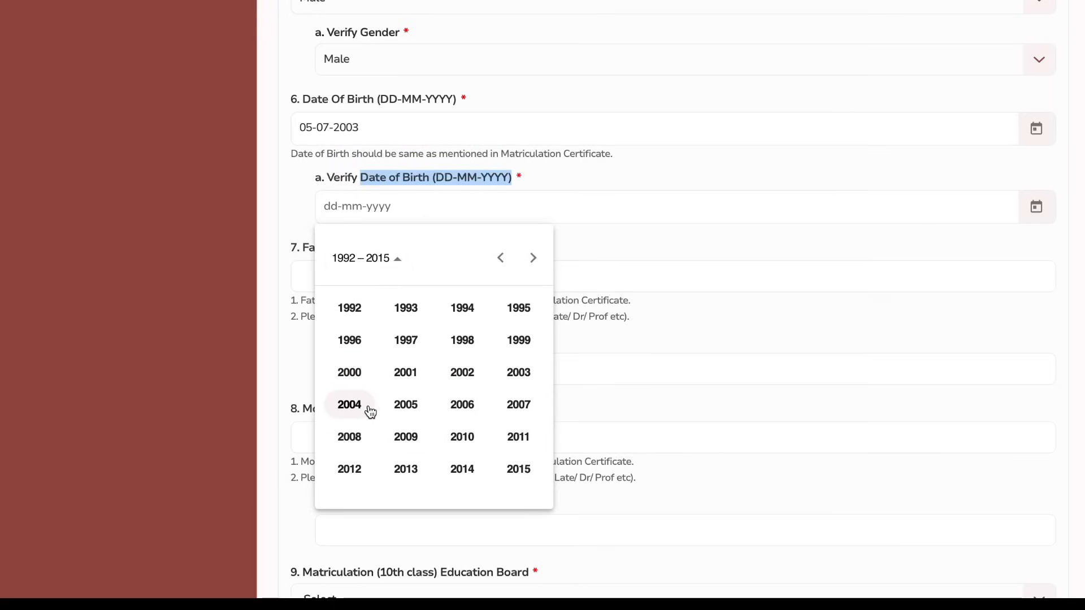
Enter the father's name in Father's Name and Verify Father's Name.
drag(291, 249, 401, 249)
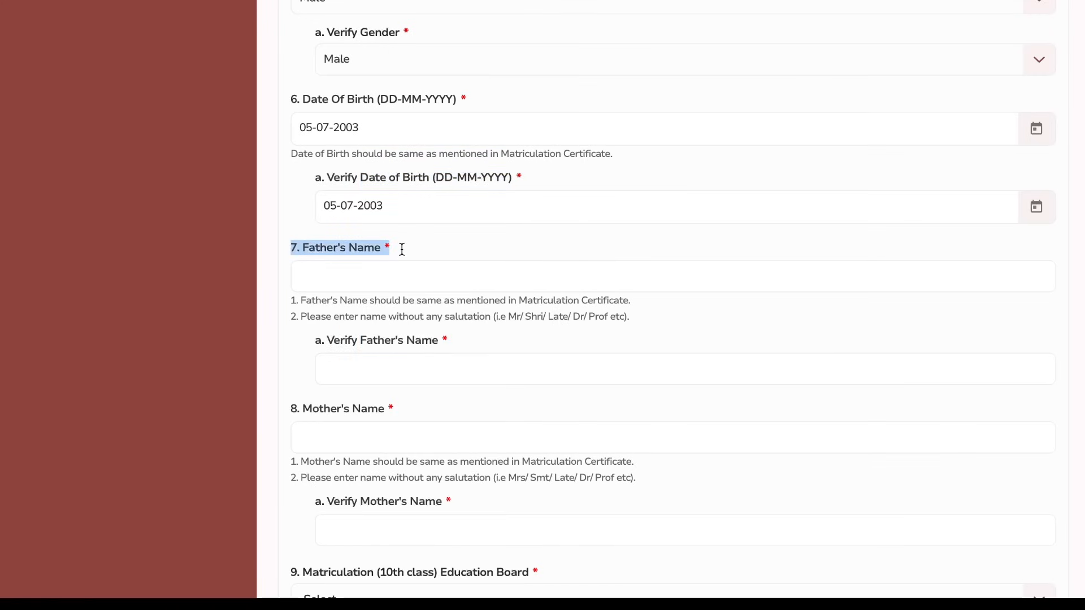
click(405, 272)
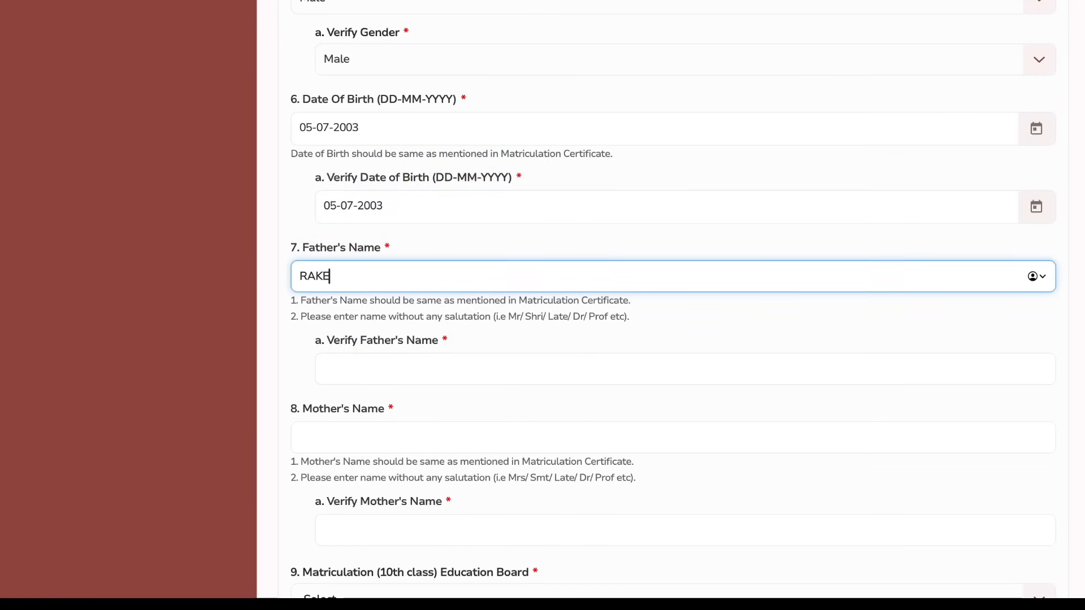
click(408, 361)
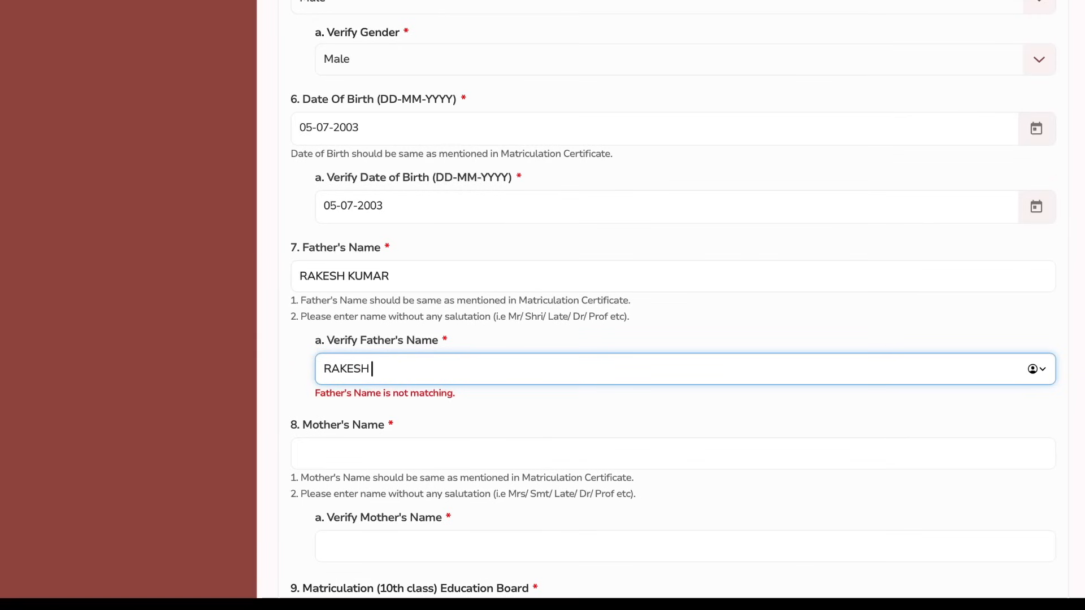
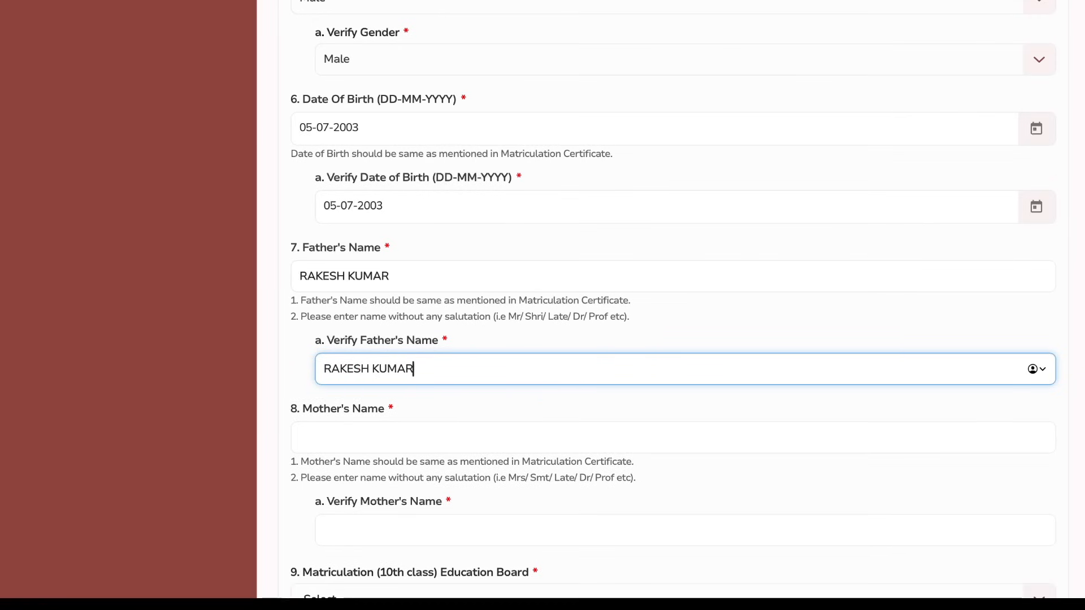
Enter the mother's name, correcting a typo, and repeat it in Verify Mother's Name.
click(467, 436)
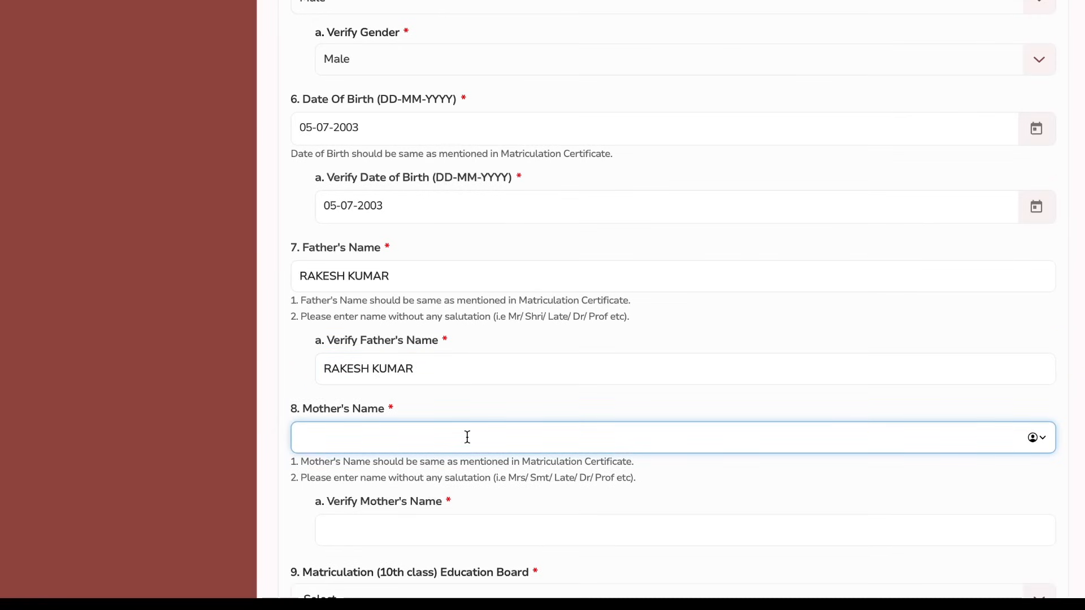
click(572, 525)
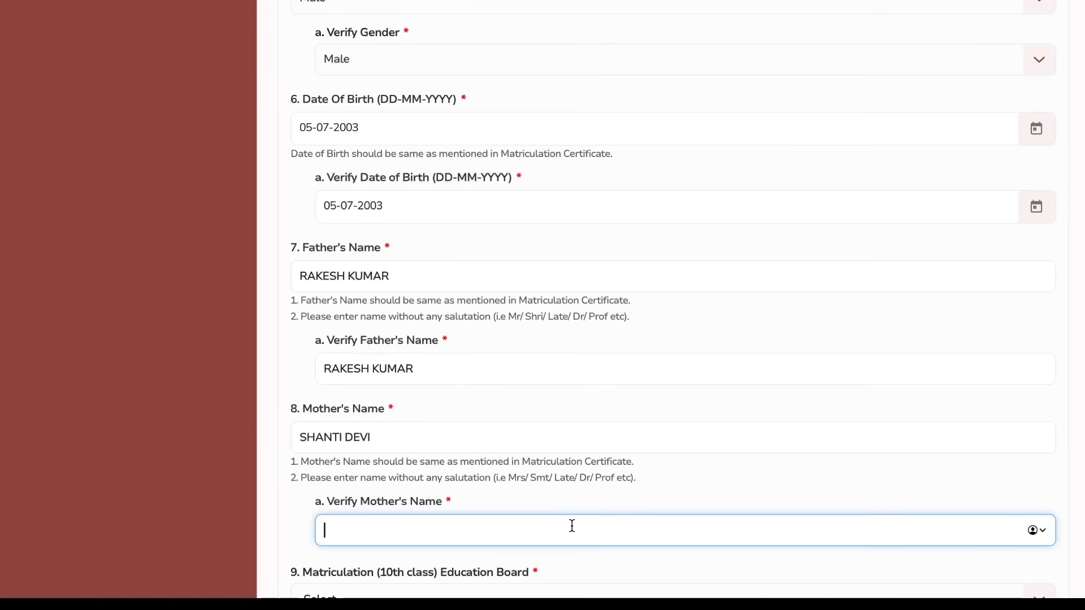
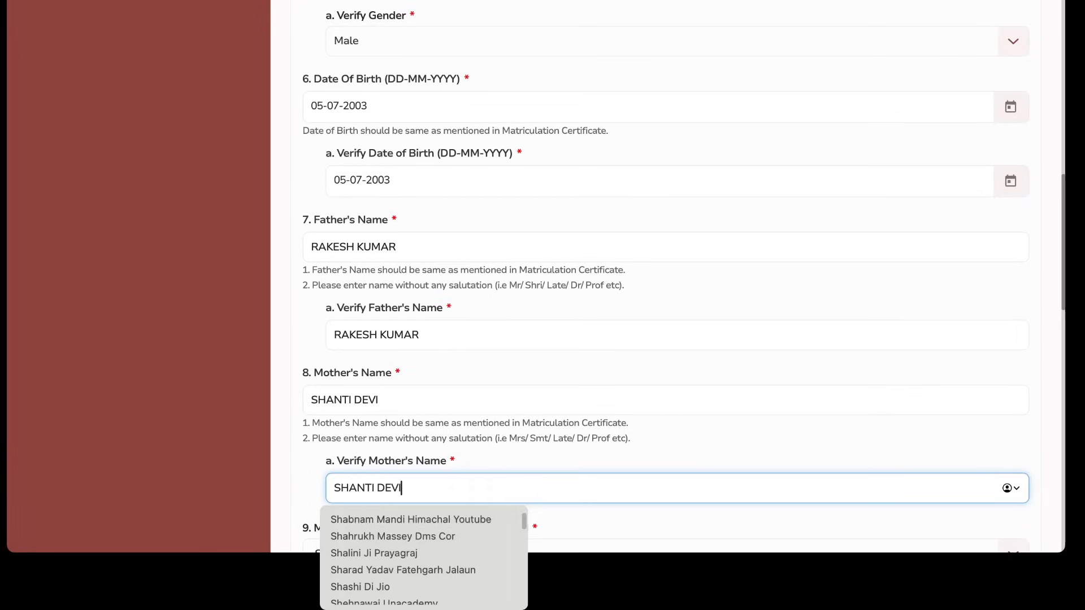
scroll(293, 220, down, 6)
drag(290, 221, 373, 221)
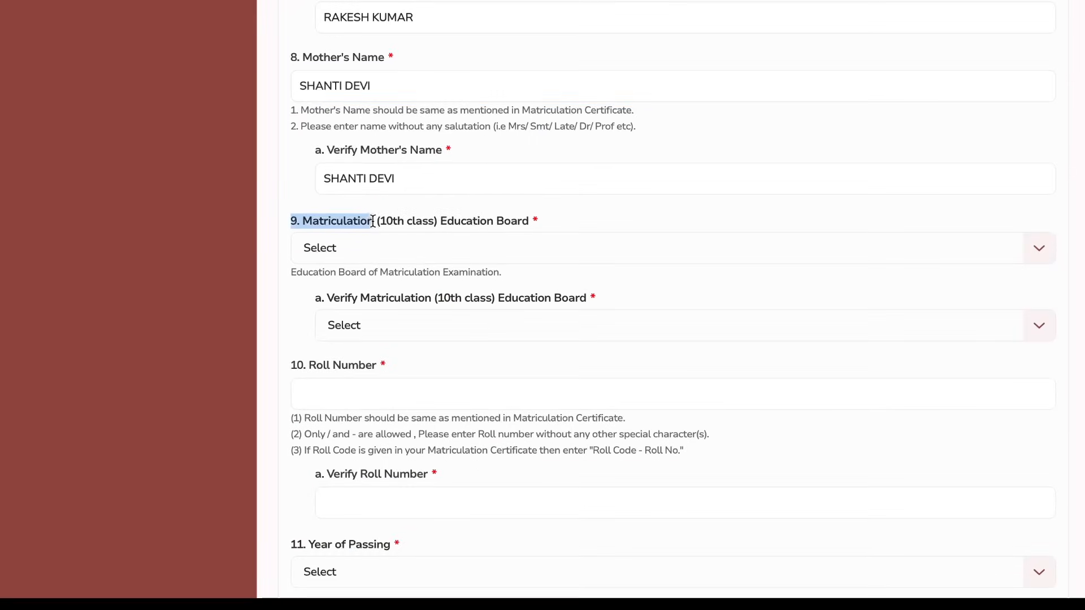
Select Board of High School And Intermediate Education Uttar Pradesh as matriculation board, and verify it.
click(503, 255)
key(u)
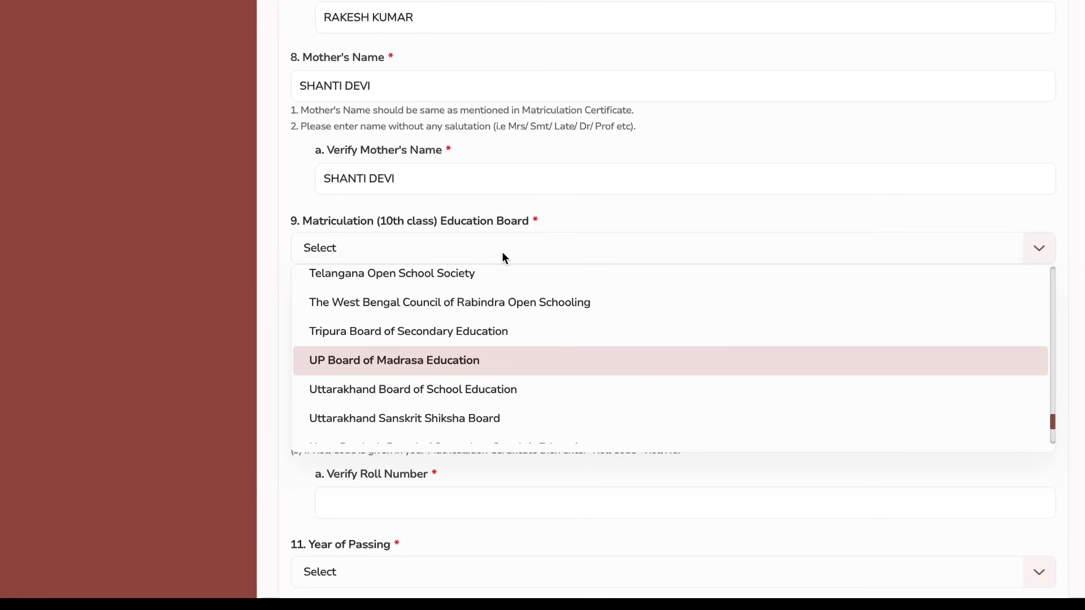
scroll(502, 252, down, 2)
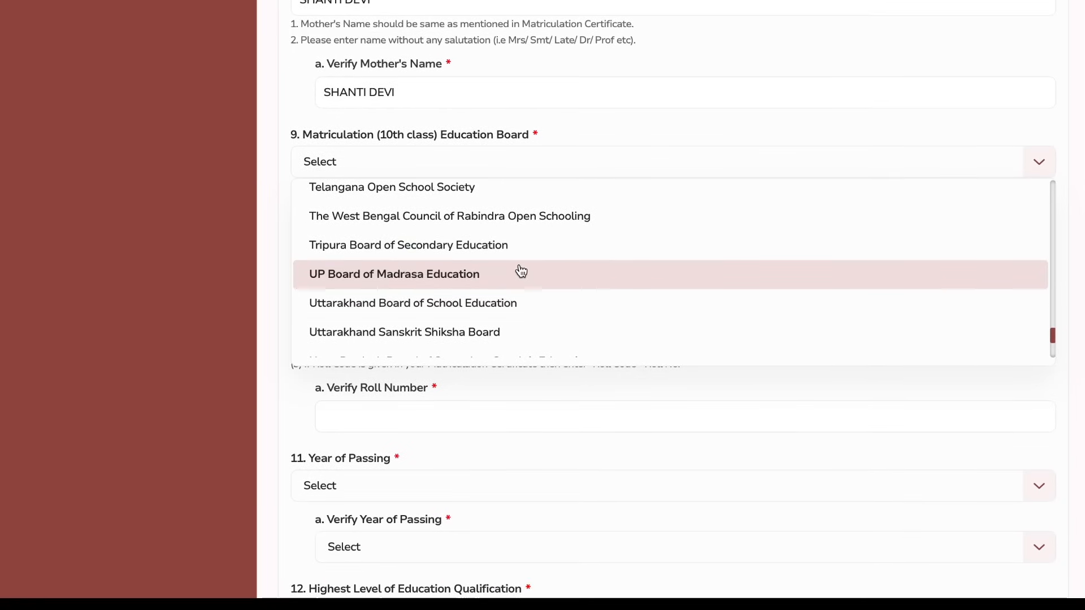
click(521, 271)
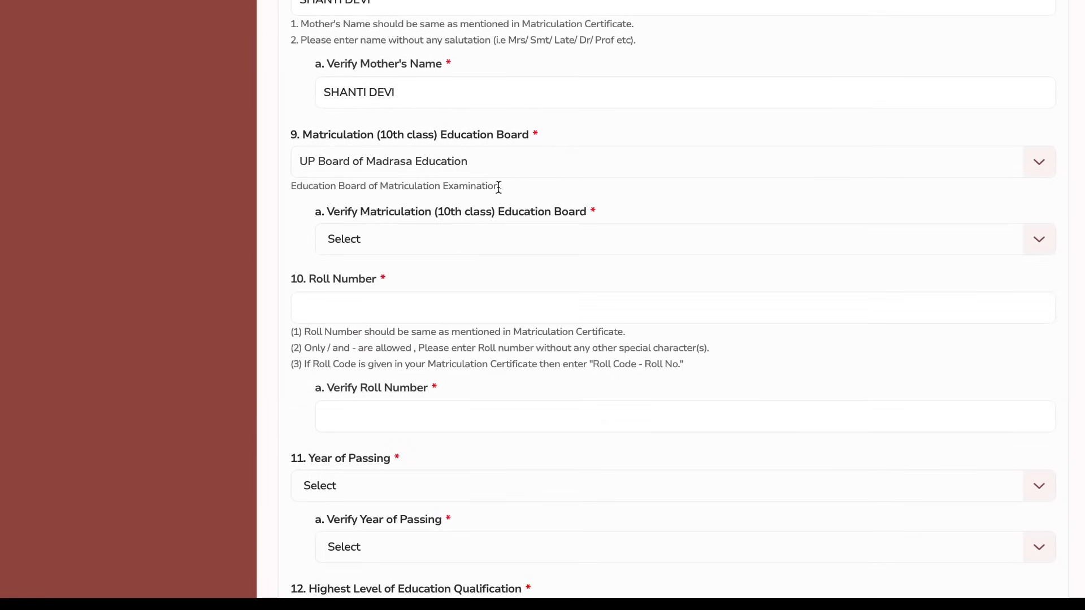
click(561, 154)
click(616, 221)
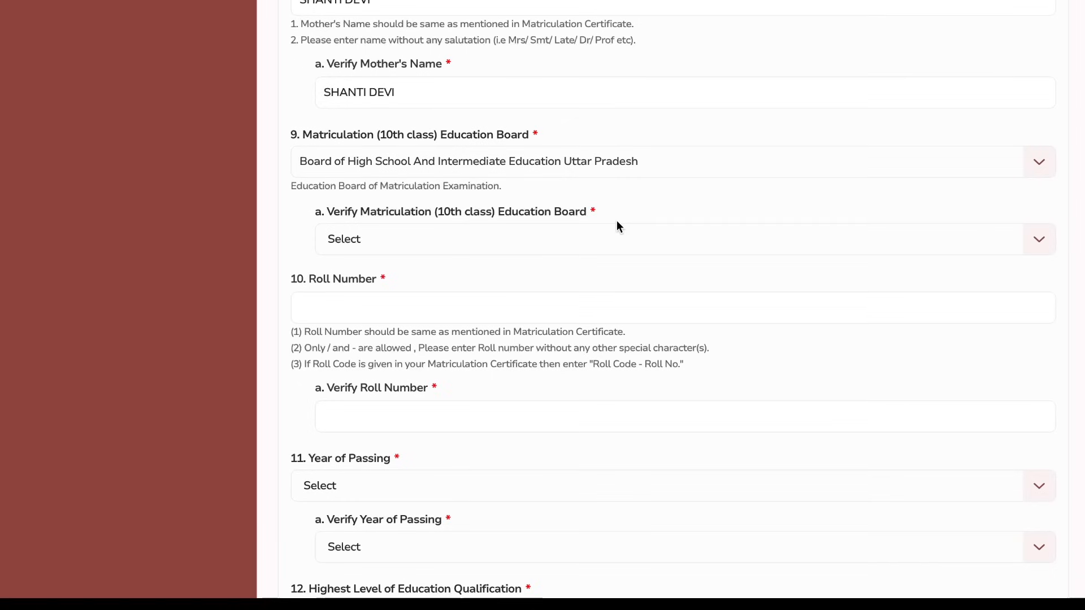
click(587, 237)
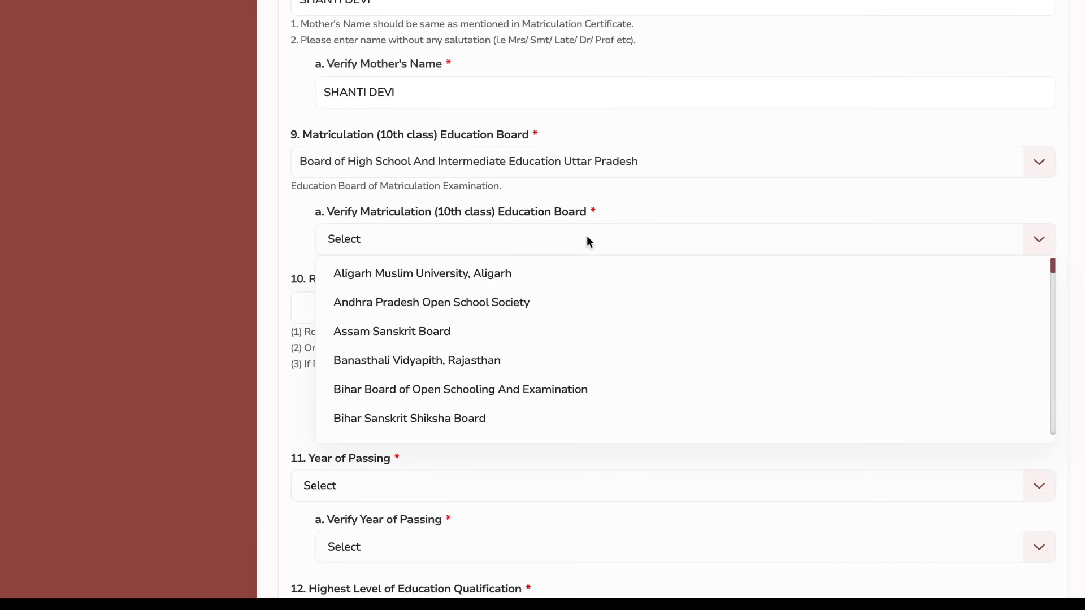
drag(1053, 269, 1052, 277)
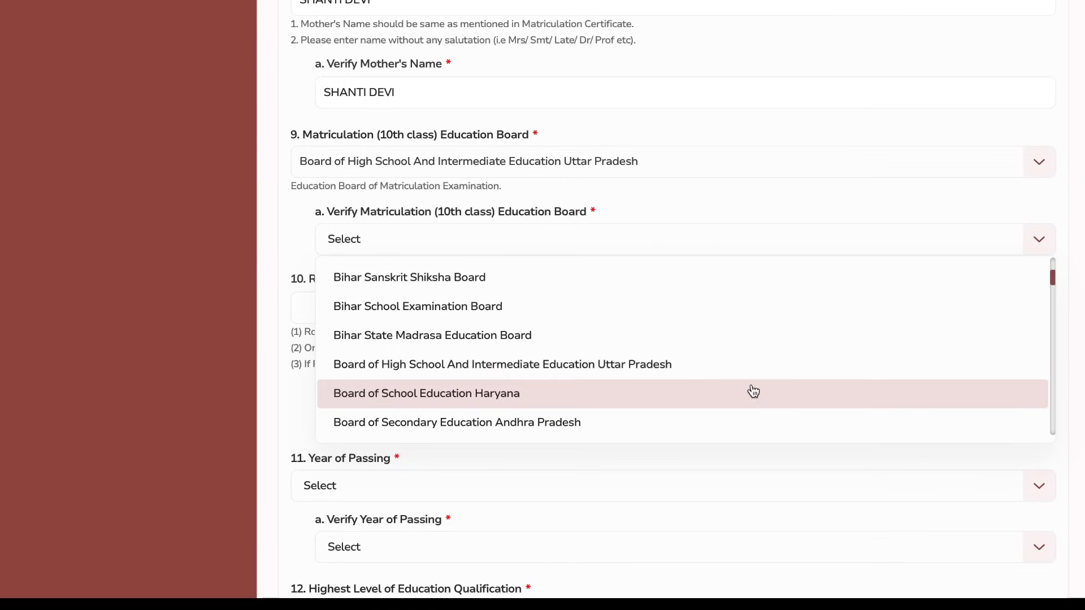
click(735, 366)
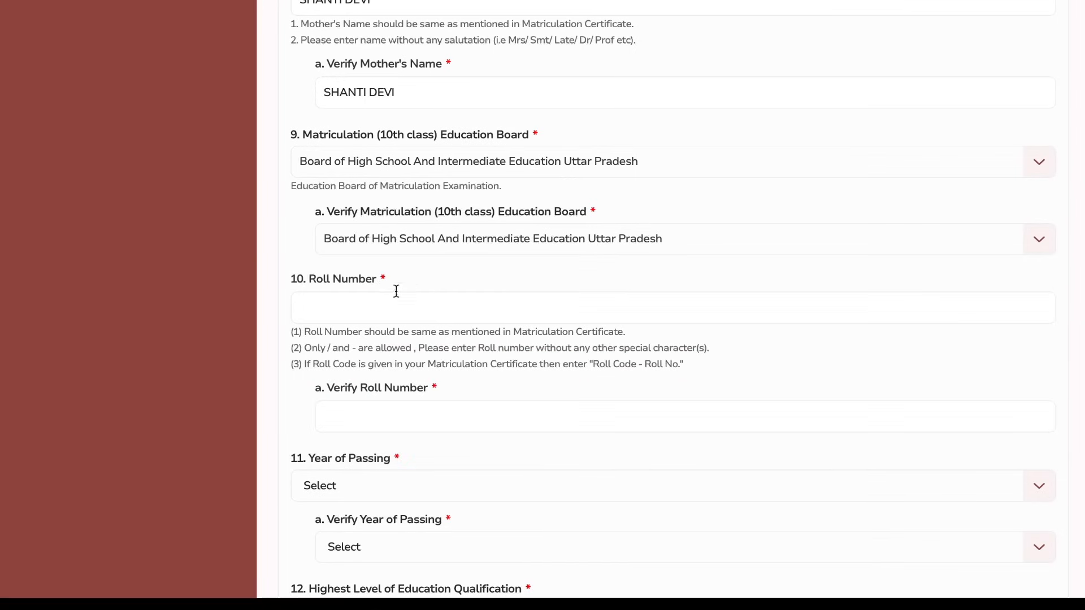
drag(308, 279, 390, 276)
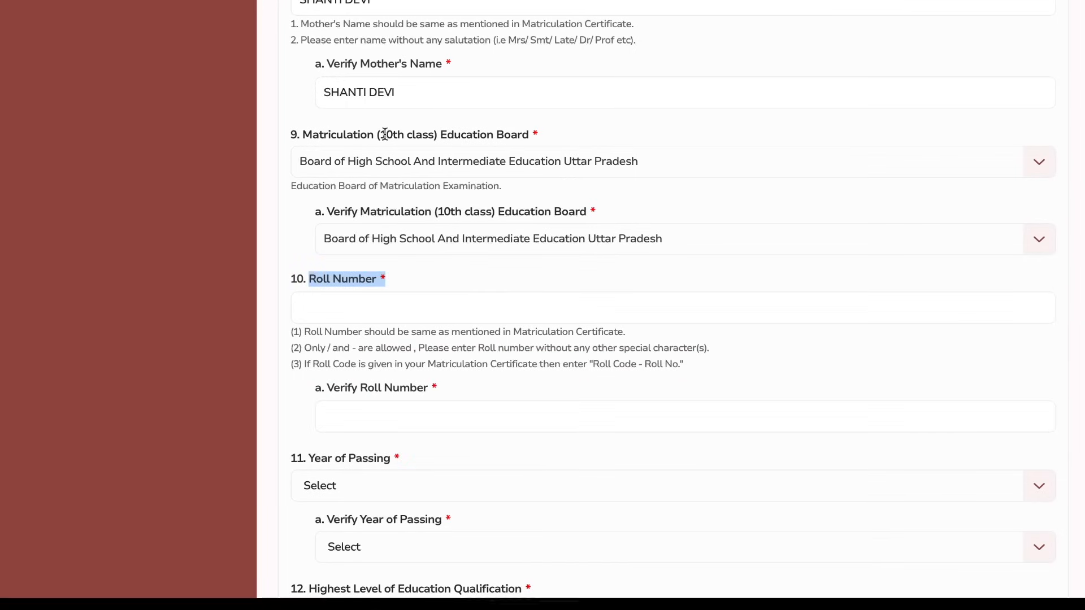
Enter the matriculation roll number and repeat it in Verify Roll Number.
click(378, 311)
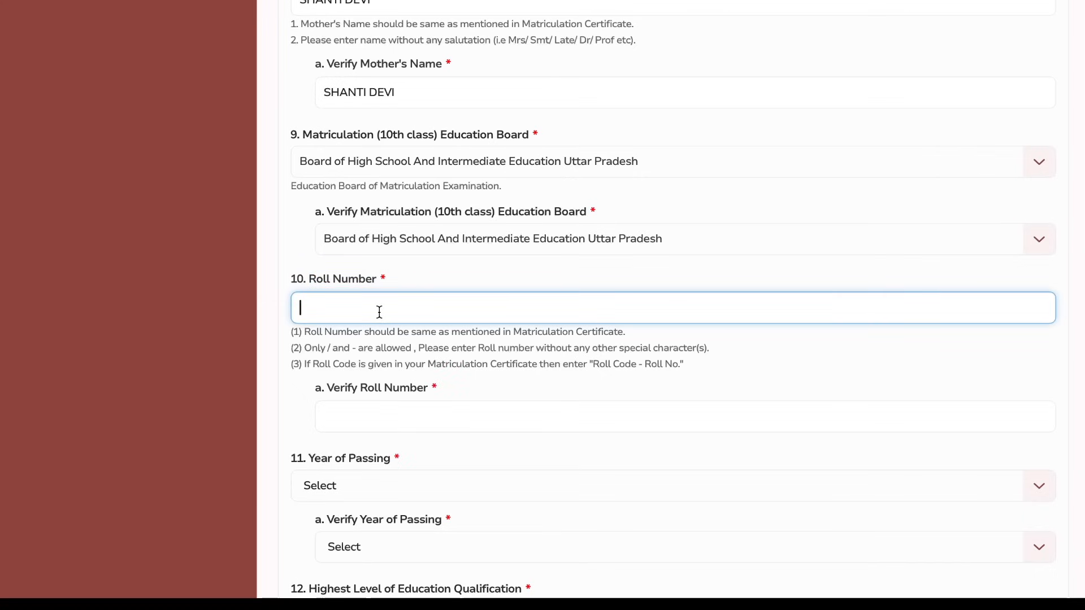
click(362, 413)
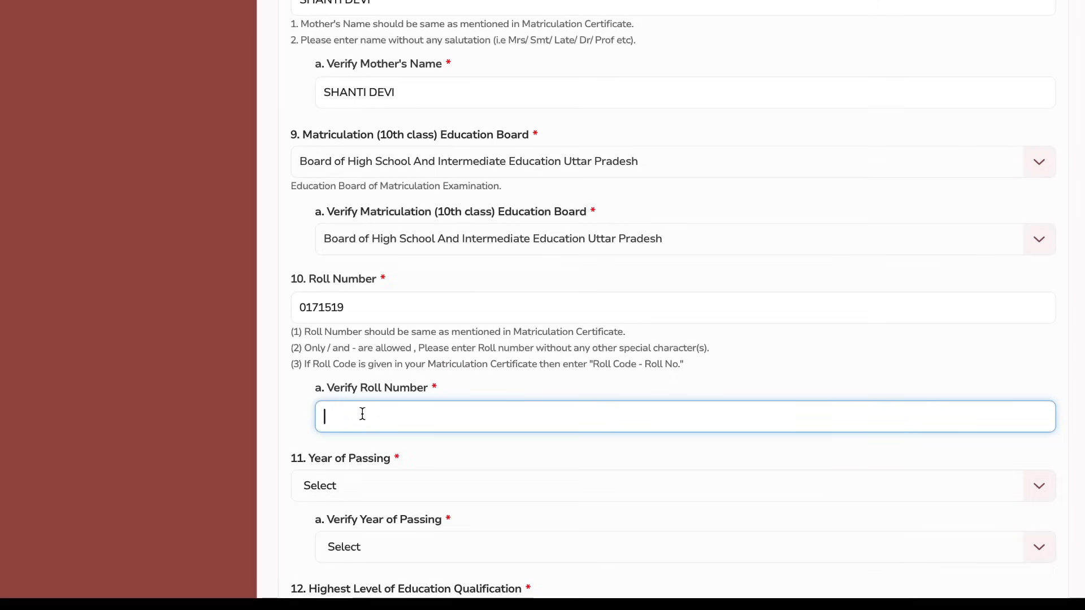
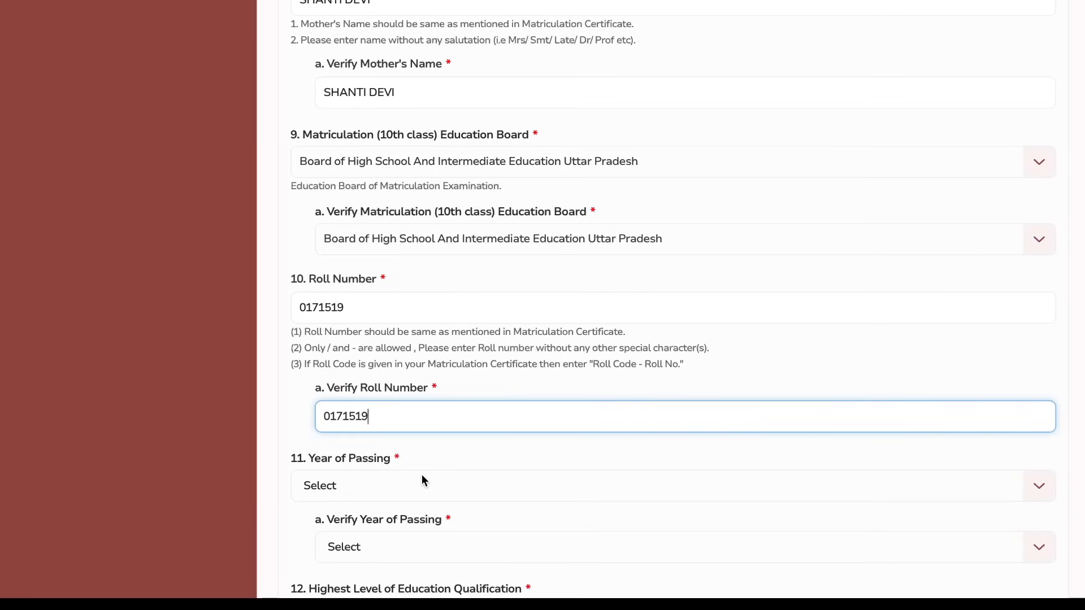
key(Tab)
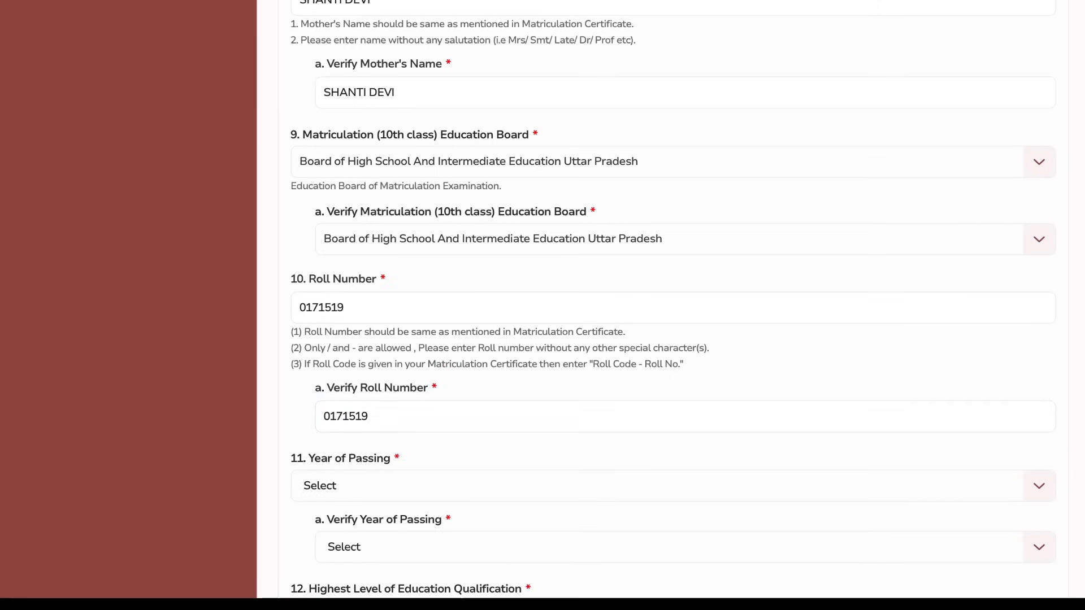
click(701, 487)
Set Year of Passing and Verify Year of Passing to 2017.
scroll(701, 488, down, 3)
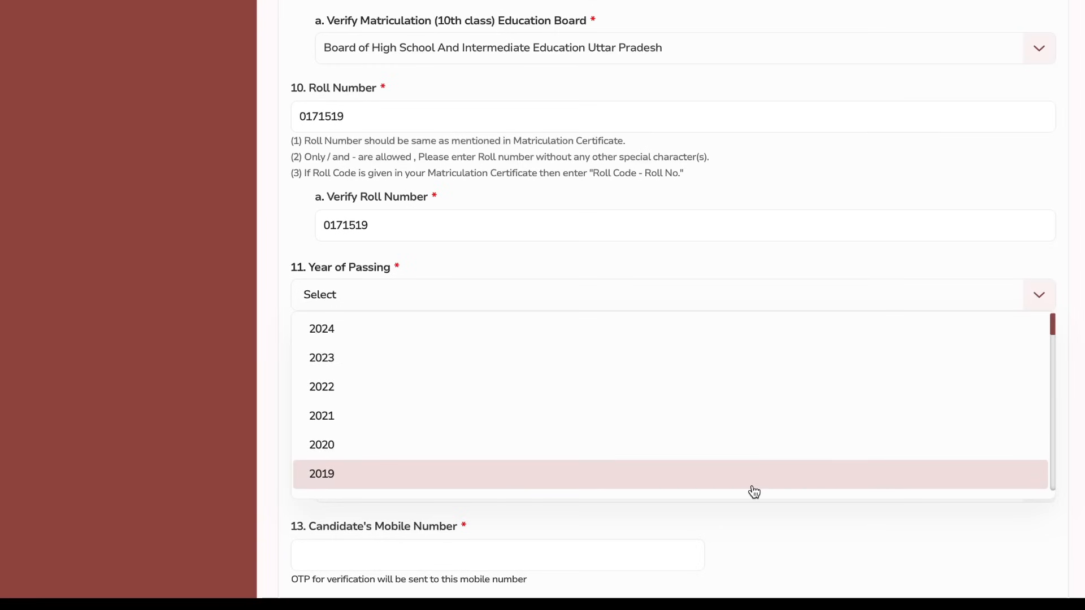
scroll(754, 492, down, 1)
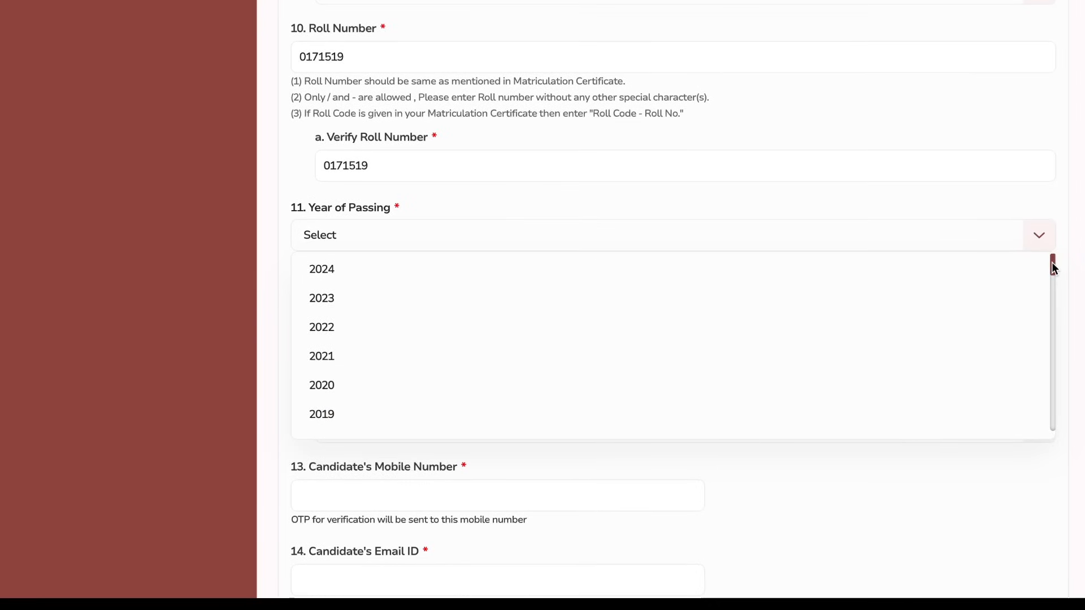
scroll(1052, 270, down, 1)
click(690, 411)
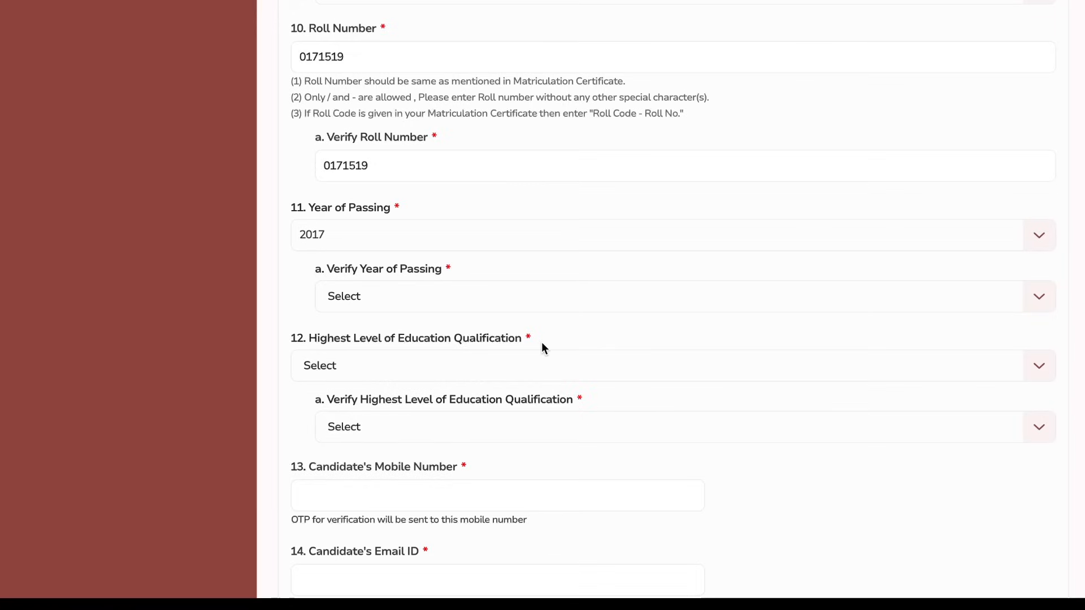
click(453, 296)
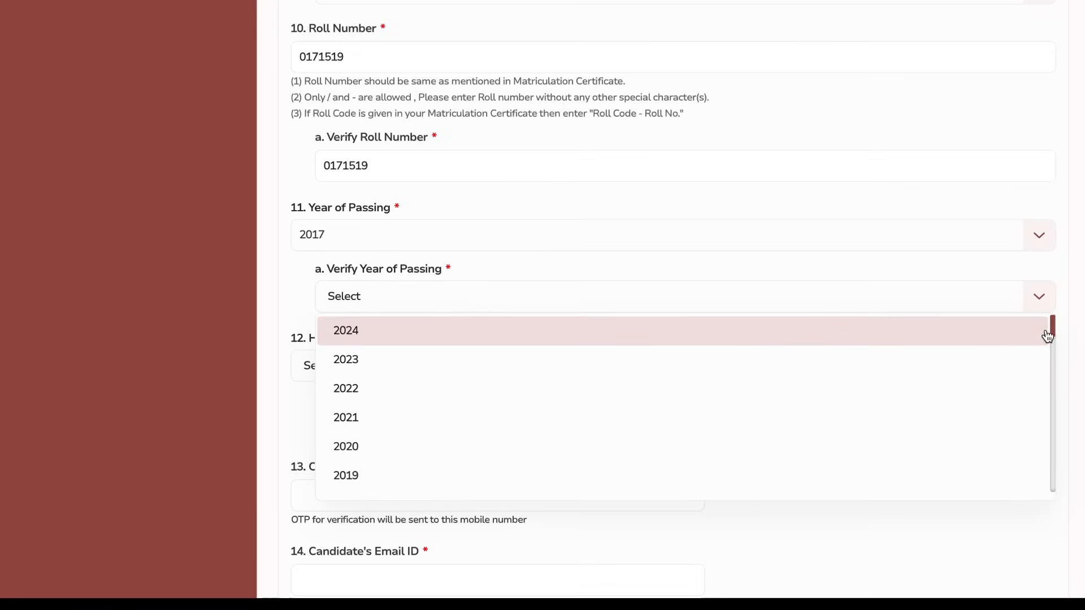
drag(1054, 333, 1053, 343)
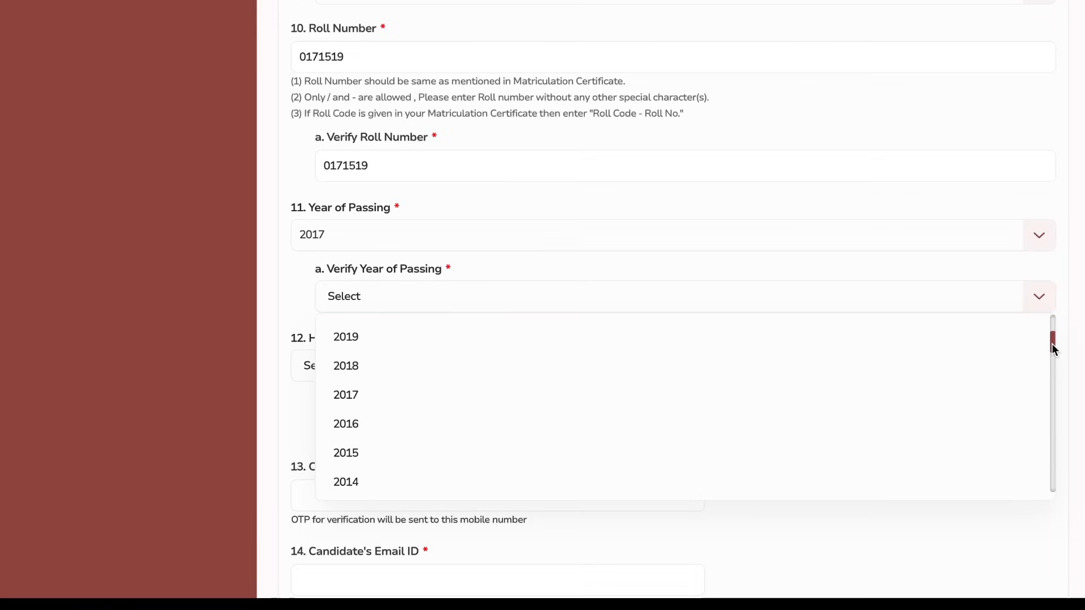
click(451, 397)
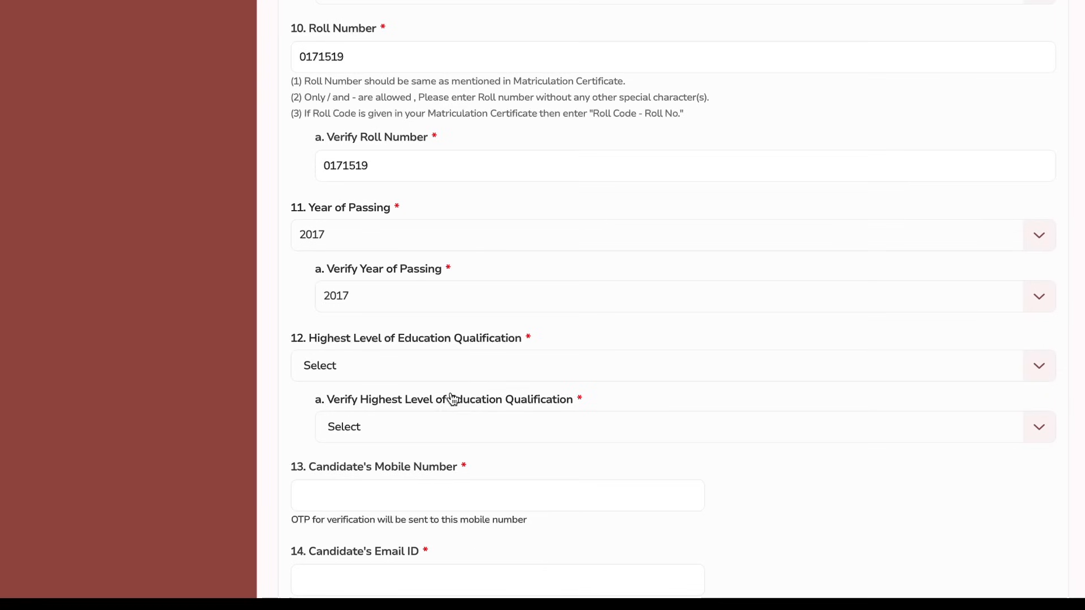
Set Highest Qualification and its verification to Matriculation(10th).
scroll(409, 346, down, 2)
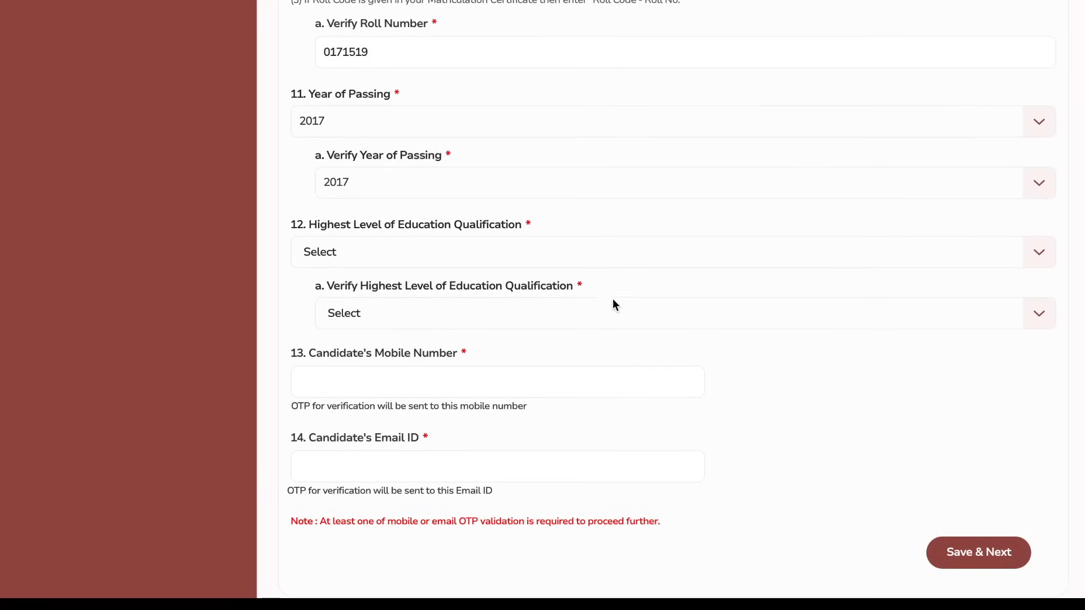
drag(341, 225, 559, 224)
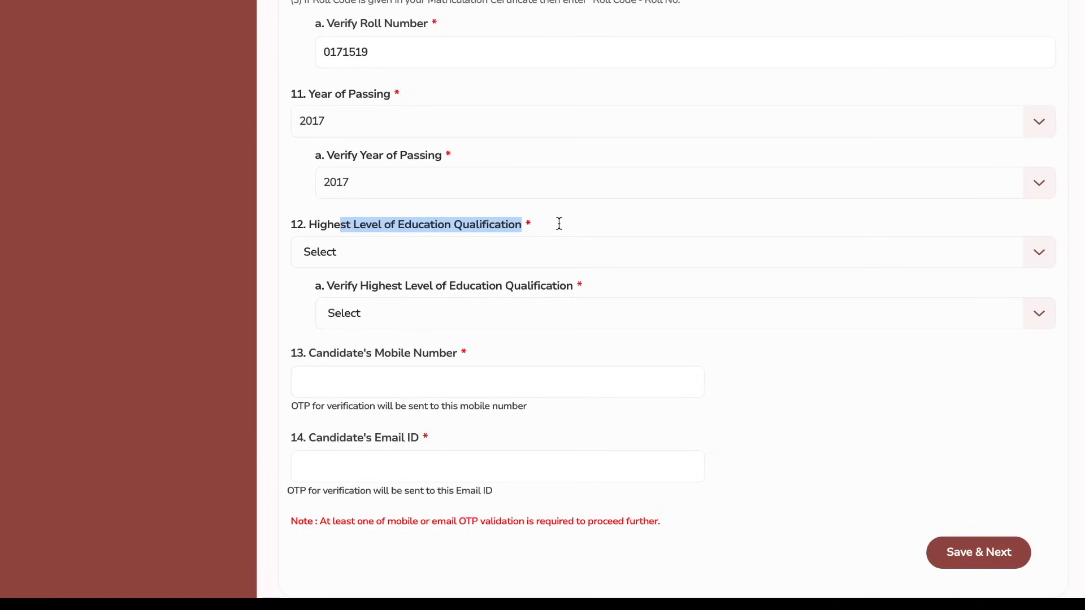
click(561, 254)
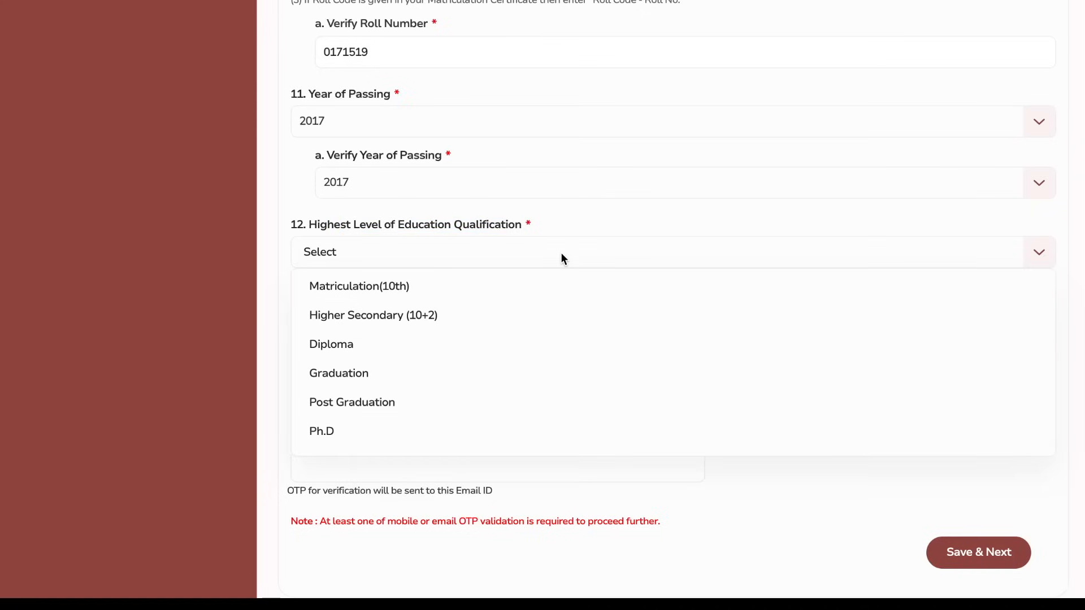
click(465, 297)
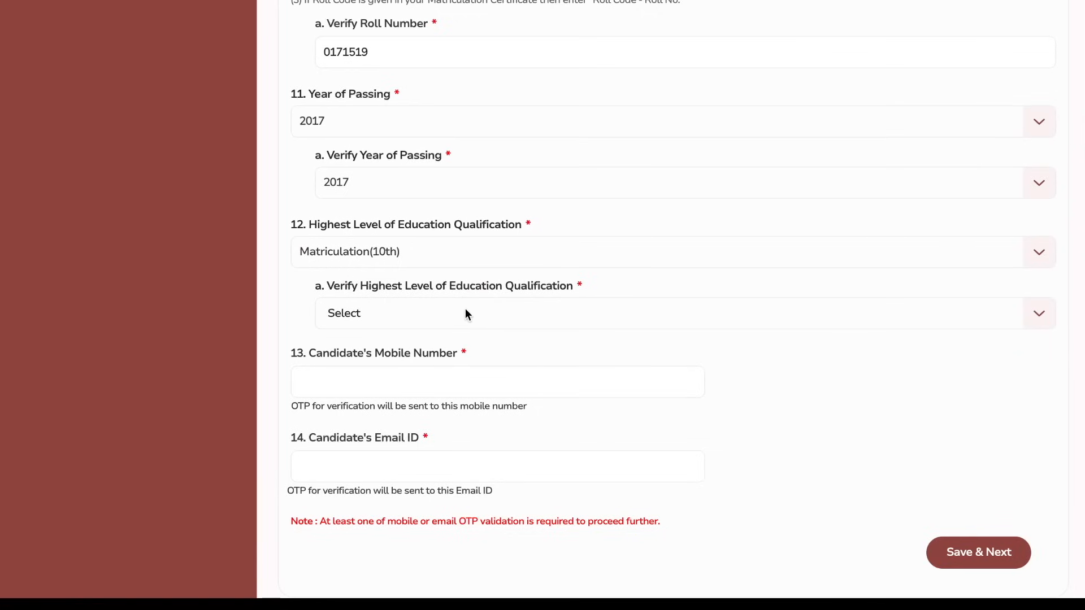
click(466, 309)
click(454, 361)
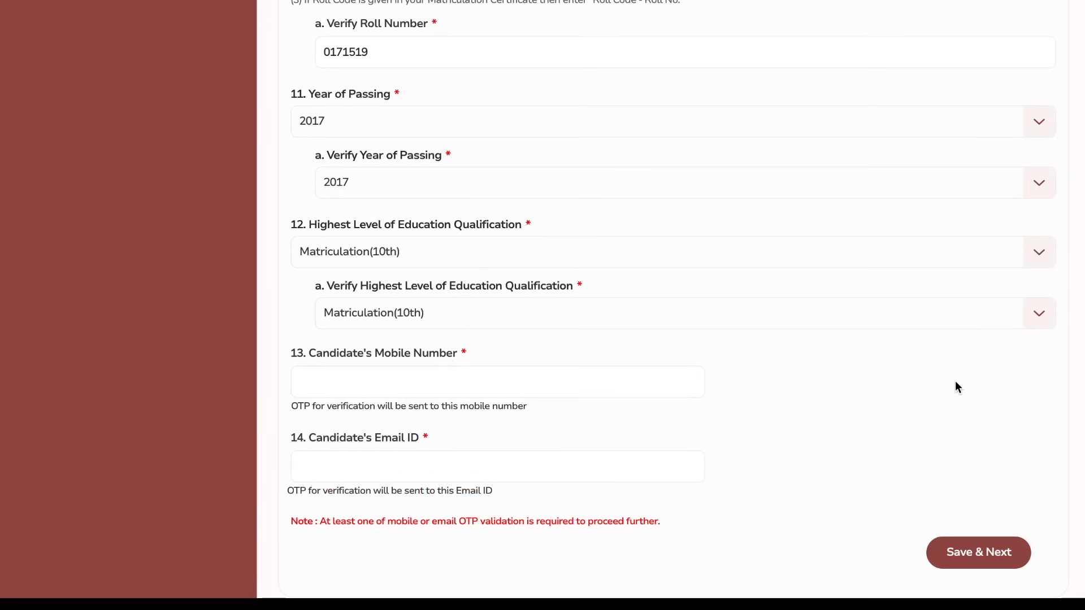
Validate the mobile and email OTPs, then Save & Next the personal details.
scroll(670, 305, down, 2)
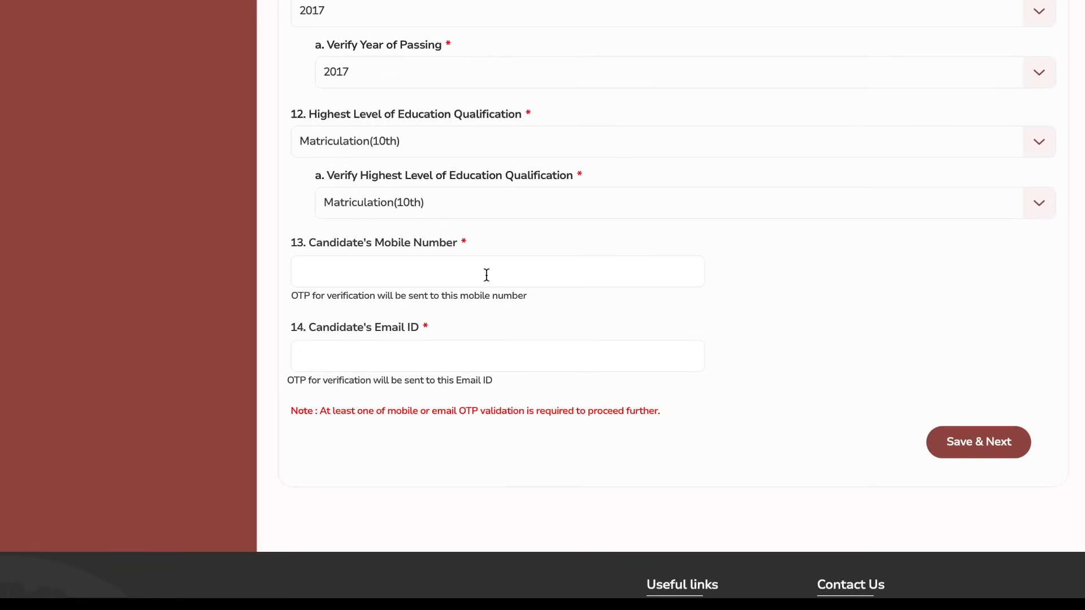
drag(307, 327, 409, 334)
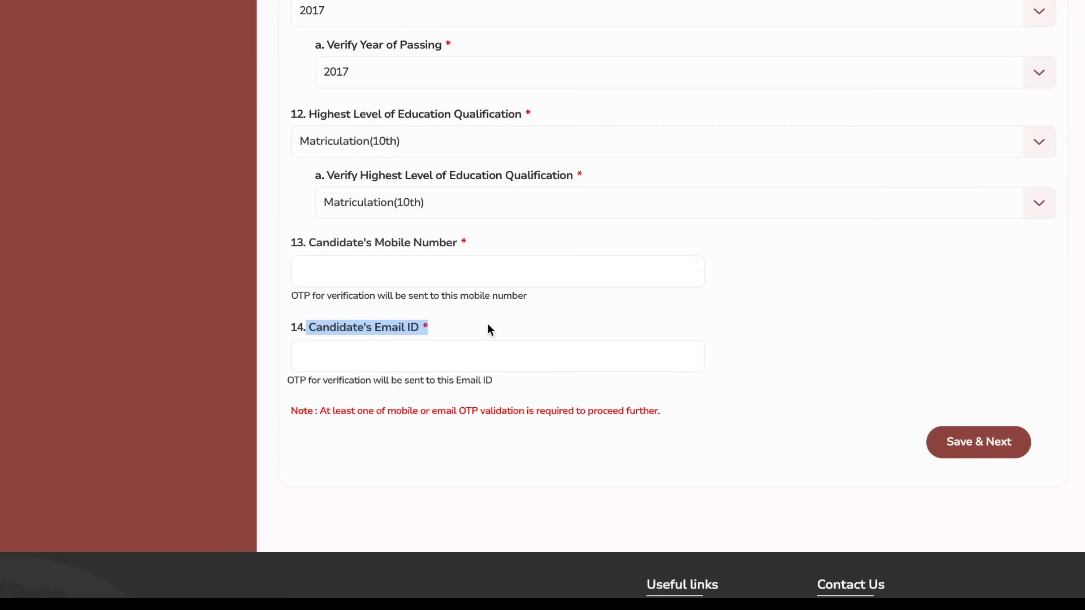
click(468, 250)
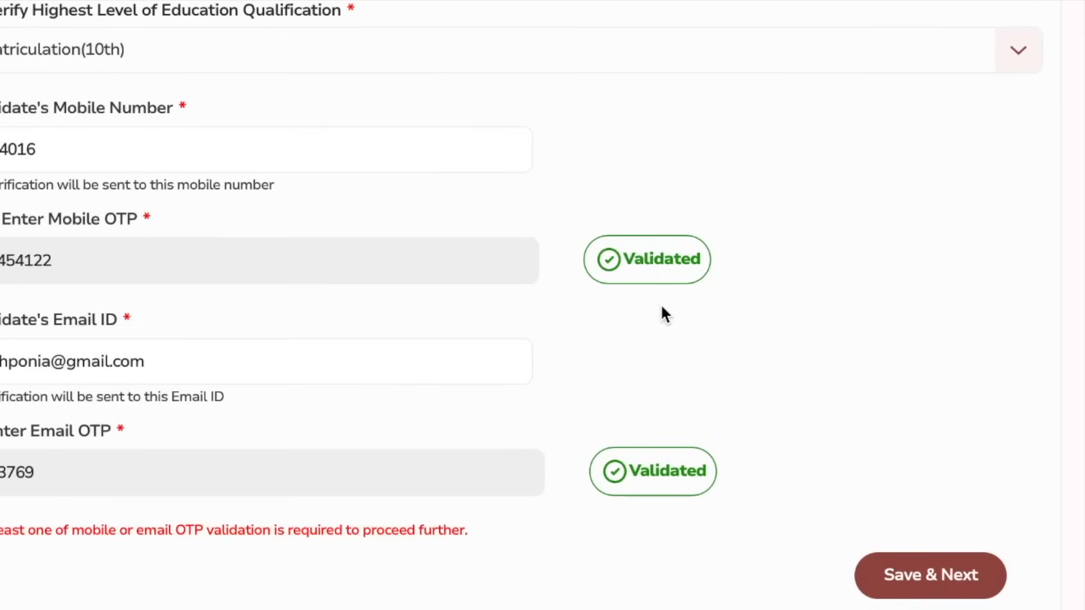
click(917, 573)
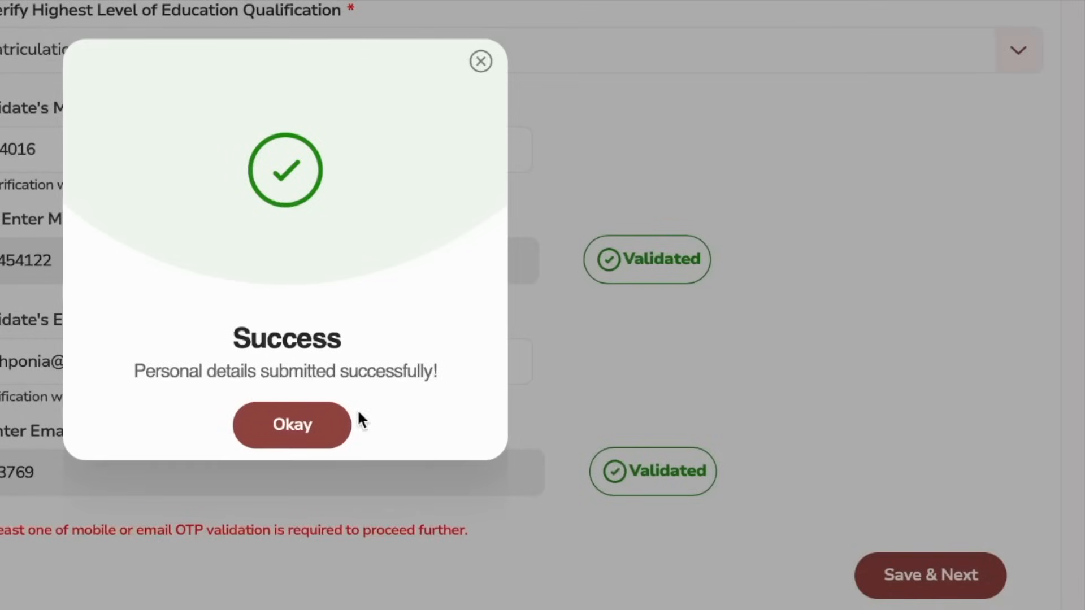
Dismiss the Success message to reveal the newly issued registration number.
click(294, 425)
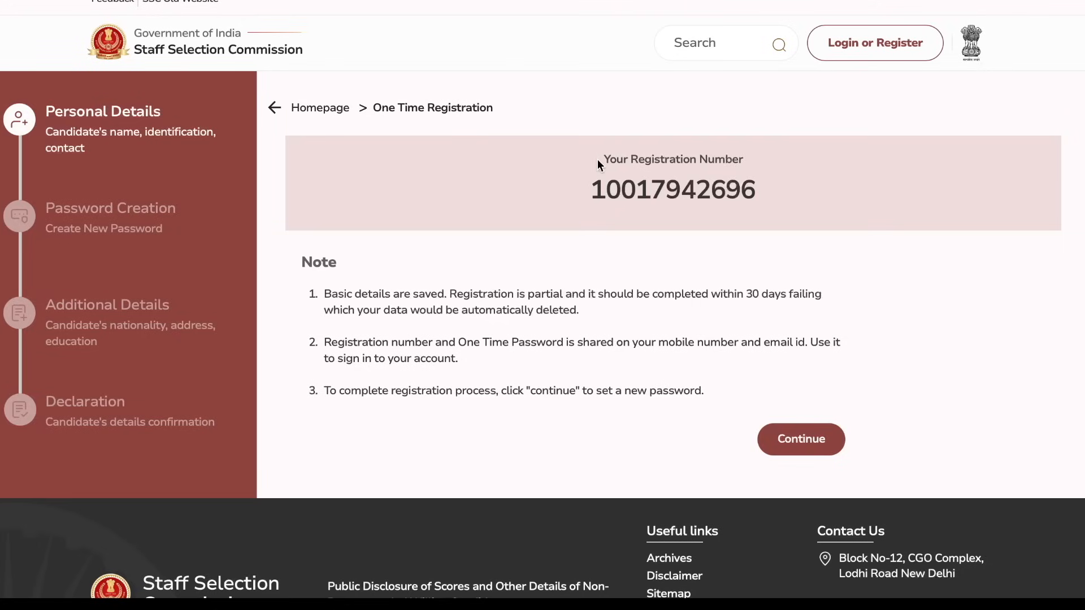
Sign in with the new registration number, the one-time password and the captcha.
click(812, 437)
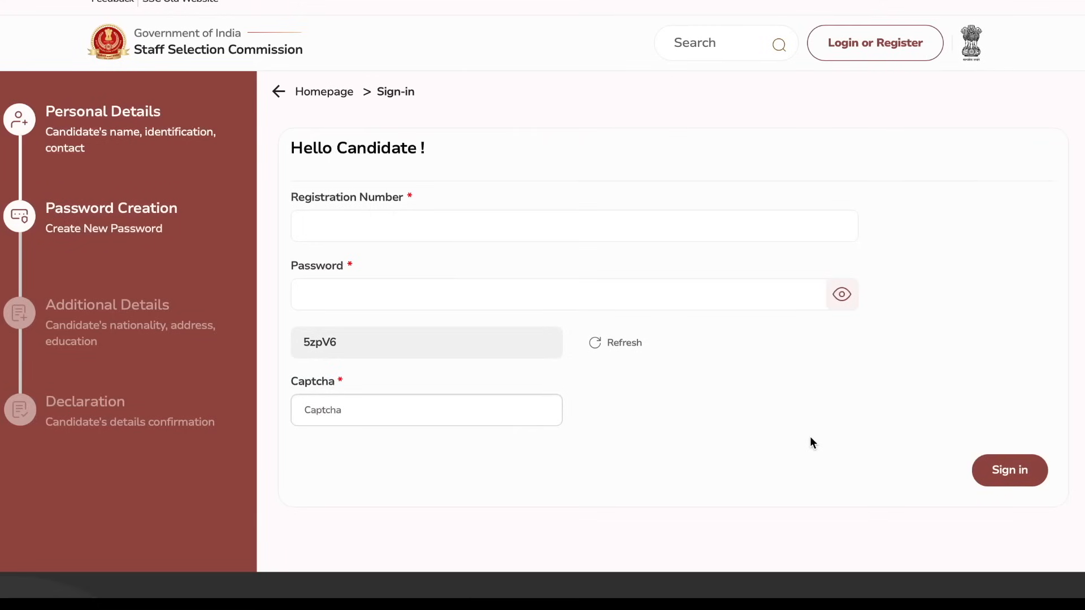
click(435, 230)
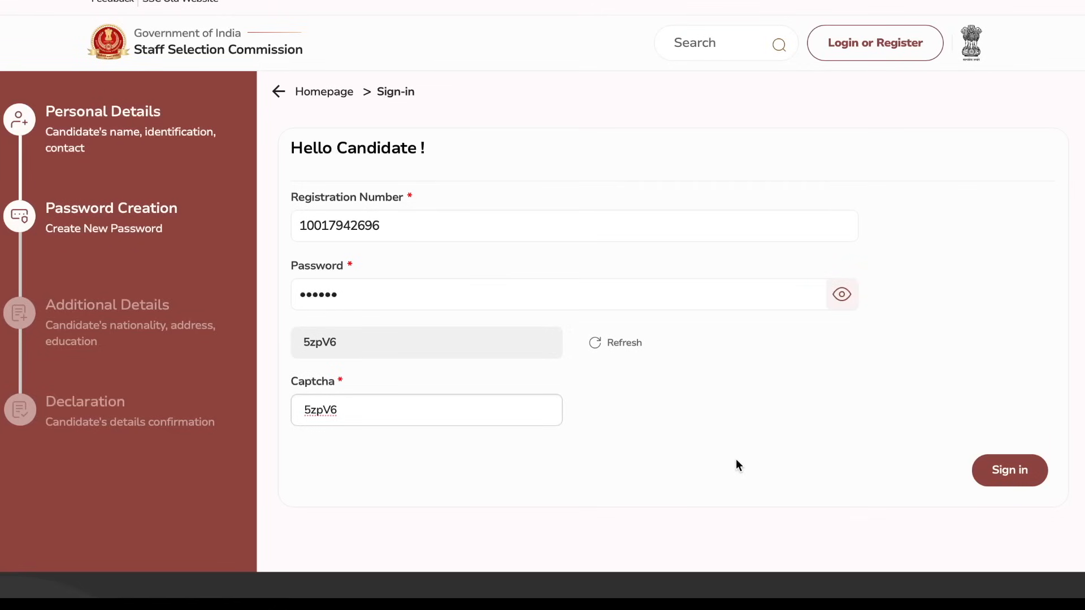
drag(325, 260, 269, 262)
click(346, 265)
click(997, 470)
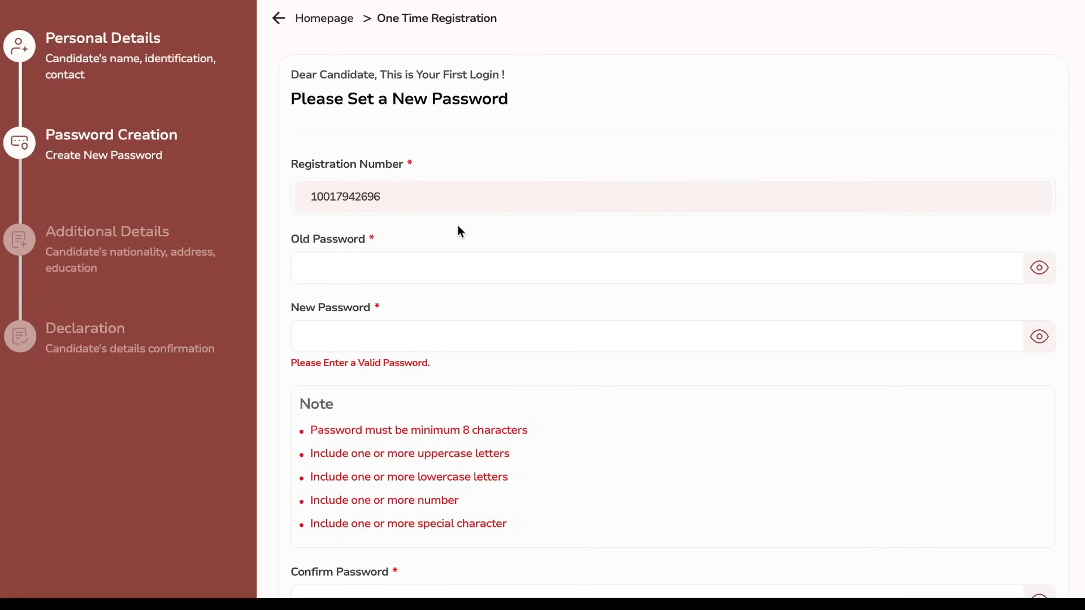
Enter the current one-time password in the old password field.
click(418, 267)
click(324, 242)
click(386, 260)
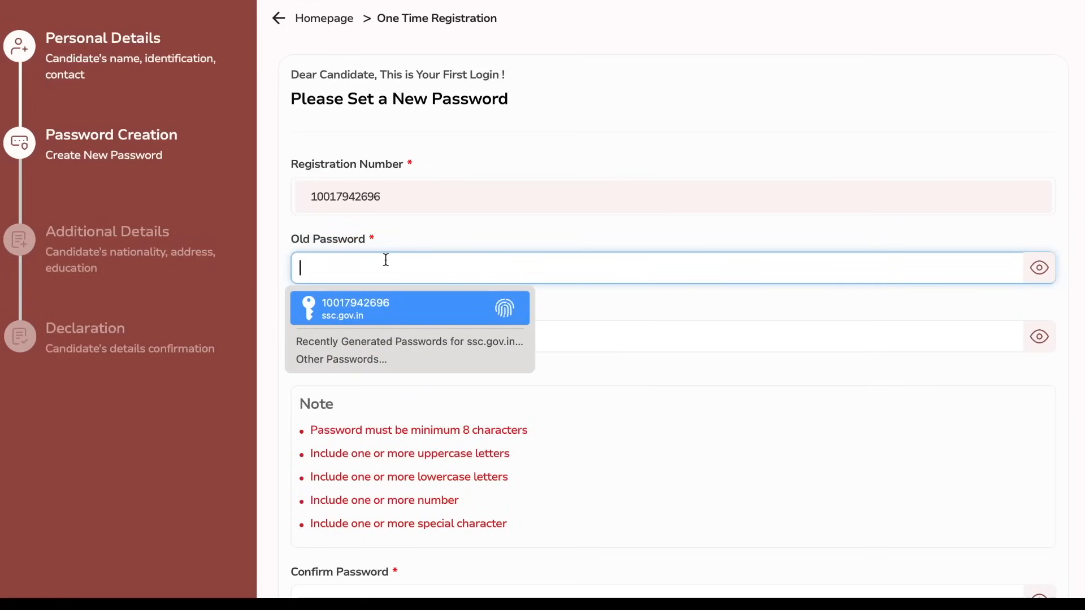
text(••••)
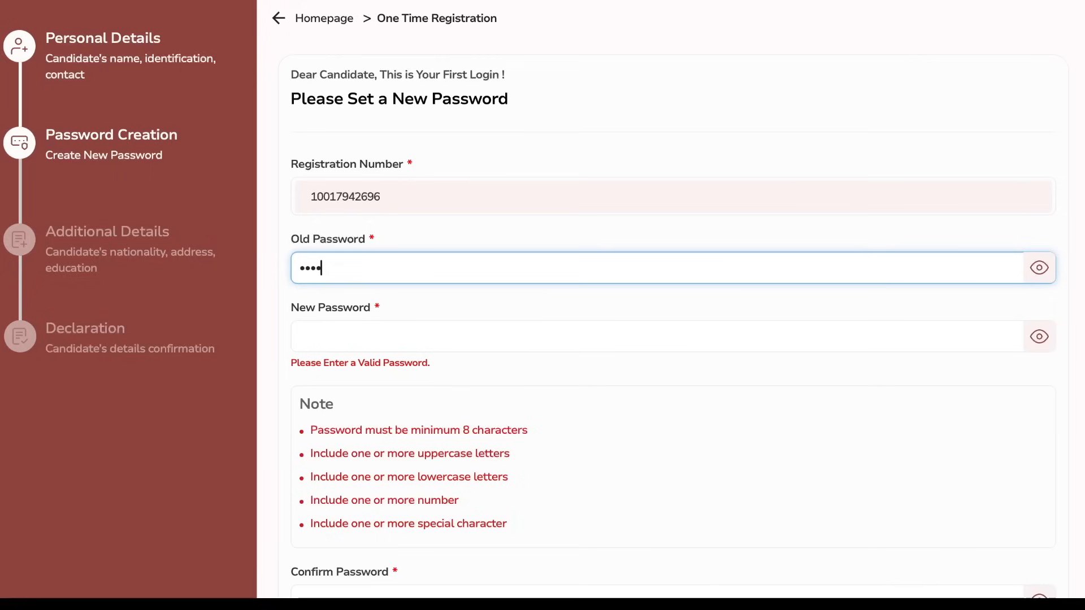
text(••)
Review the password rules: uppercase, lowercase, a number and a special character.
click(382, 329)
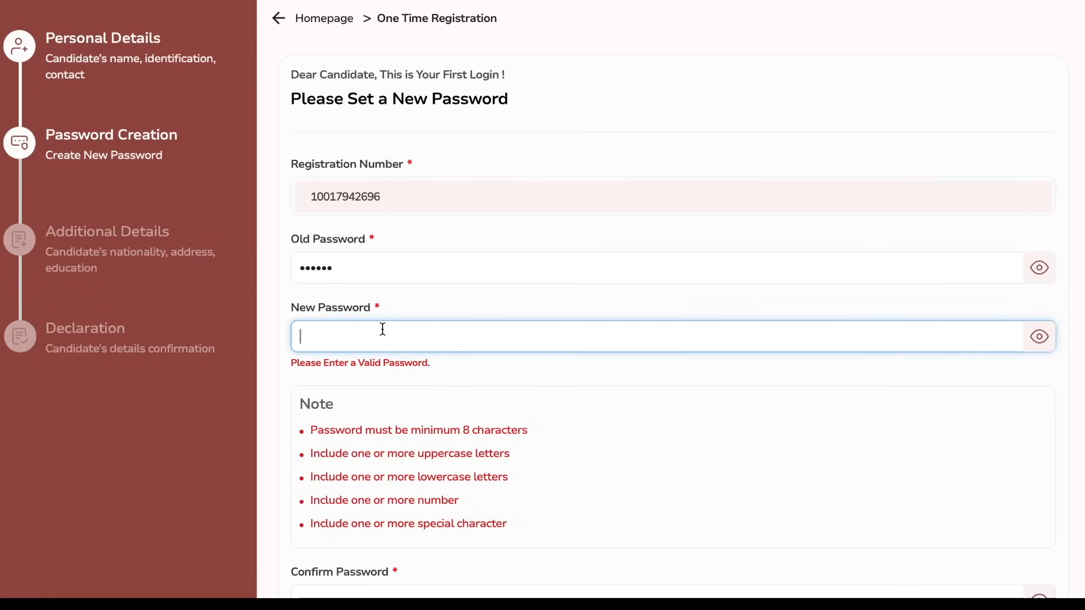
click(728, 496)
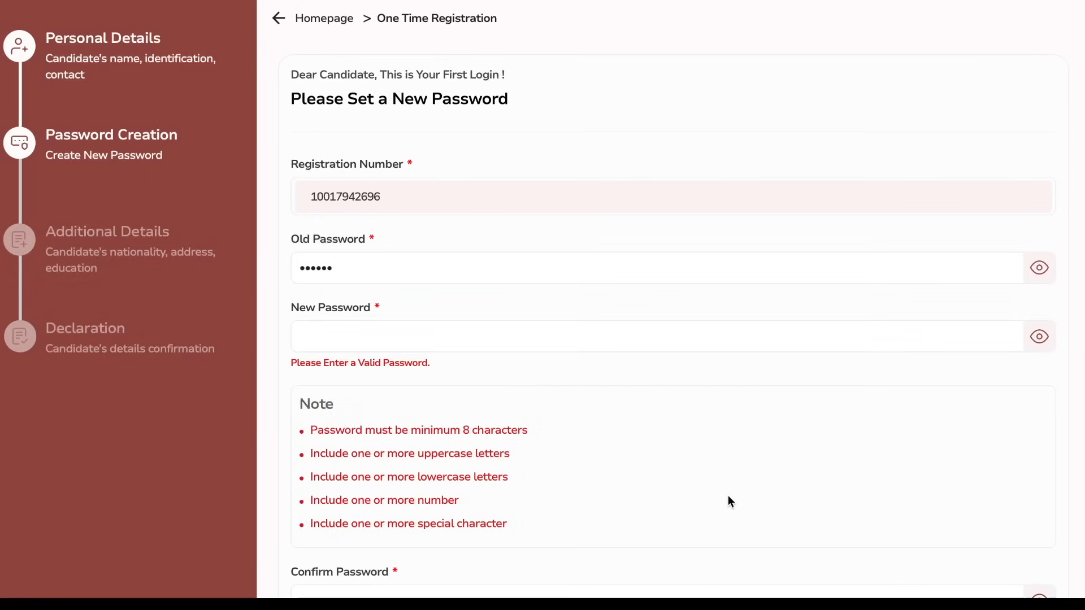
scroll(728, 495, down, 2)
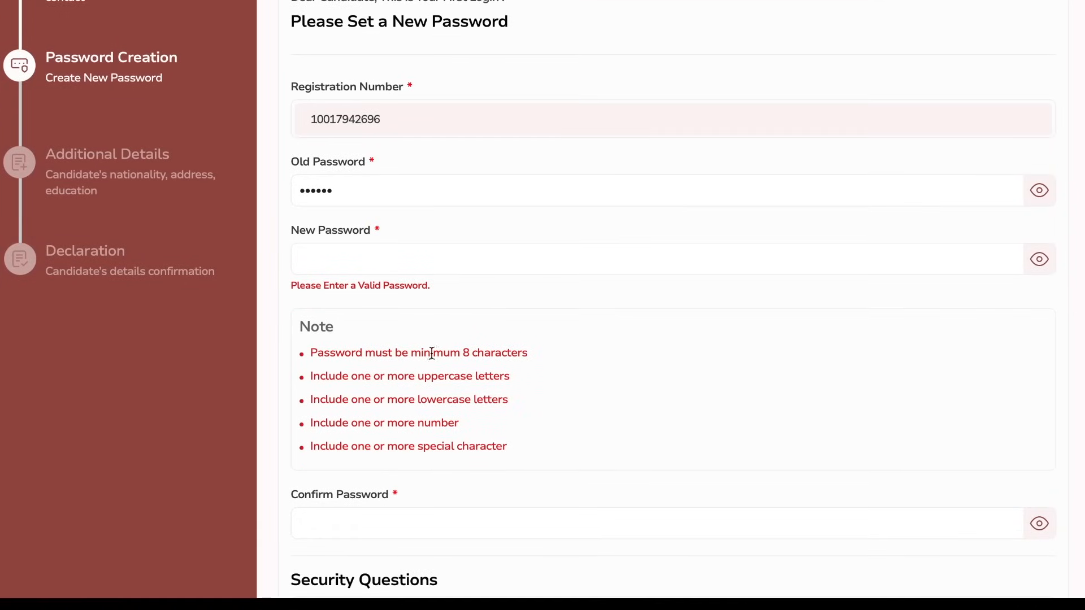
drag(423, 340, 485, 346)
drag(371, 377, 481, 392)
click(421, 403)
drag(357, 423, 448, 427)
drag(385, 447, 473, 447)
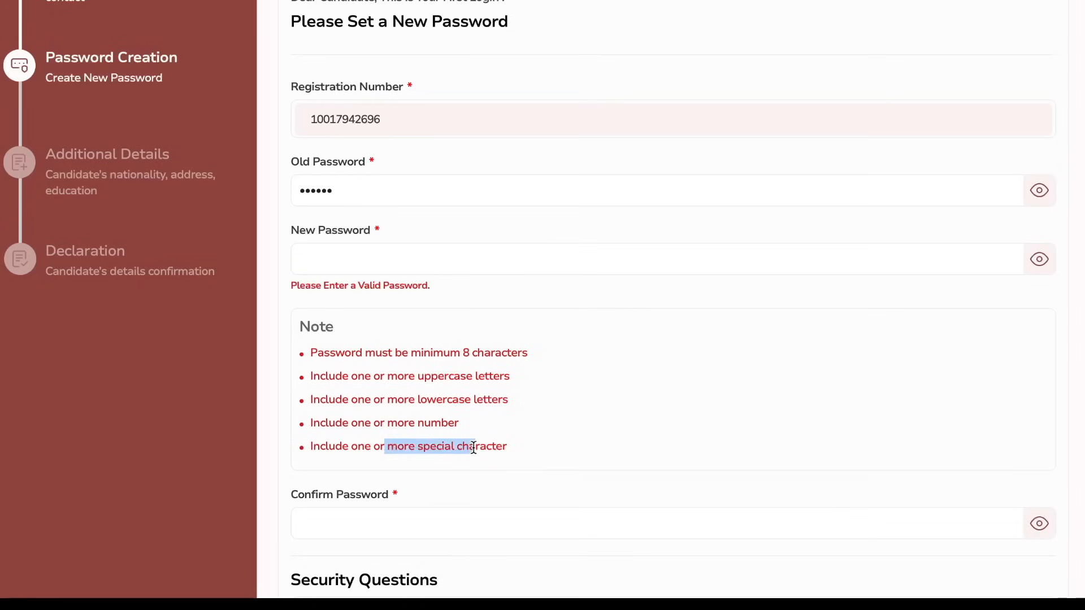
scroll(474, 447, up, 1)
Type a rule-compliant new password, revealing it with the eye icon to verify.
click(535, 312)
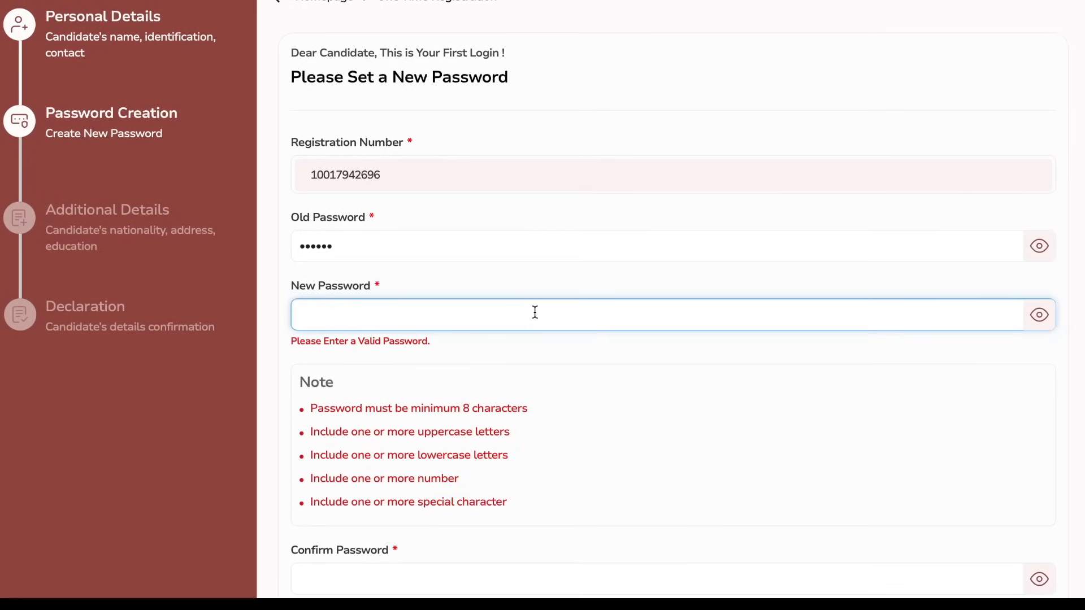
click(1039, 316)
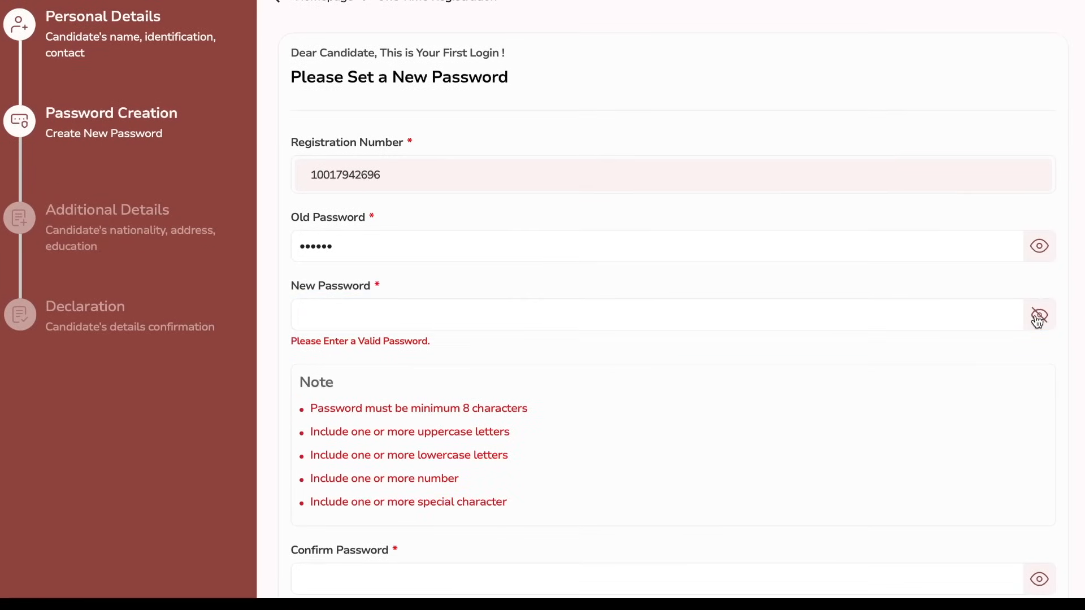
click(1038, 316)
click(992, 317)
text(a)
key(BackSpace)
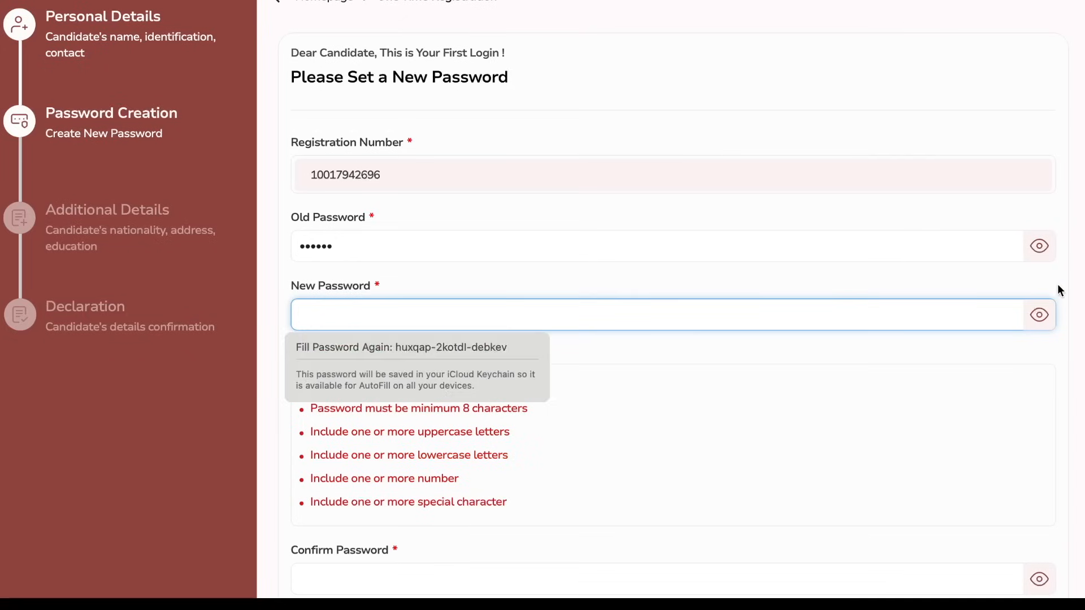
click(1039, 314)
click(872, 317)
key(BackSpace)
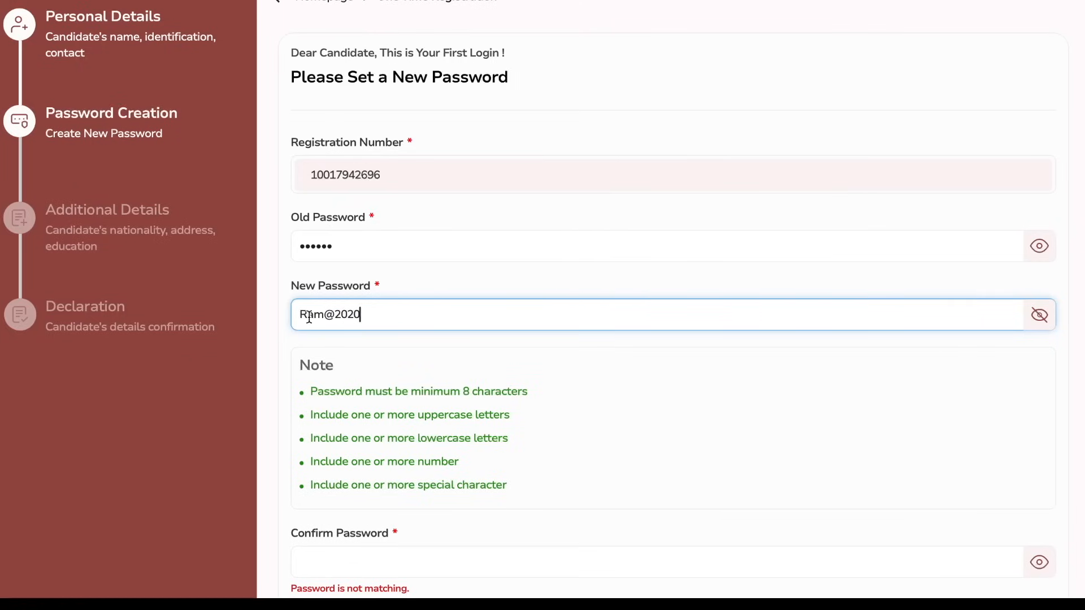
drag(307, 316, 347, 317)
click(358, 319)
click(382, 317)
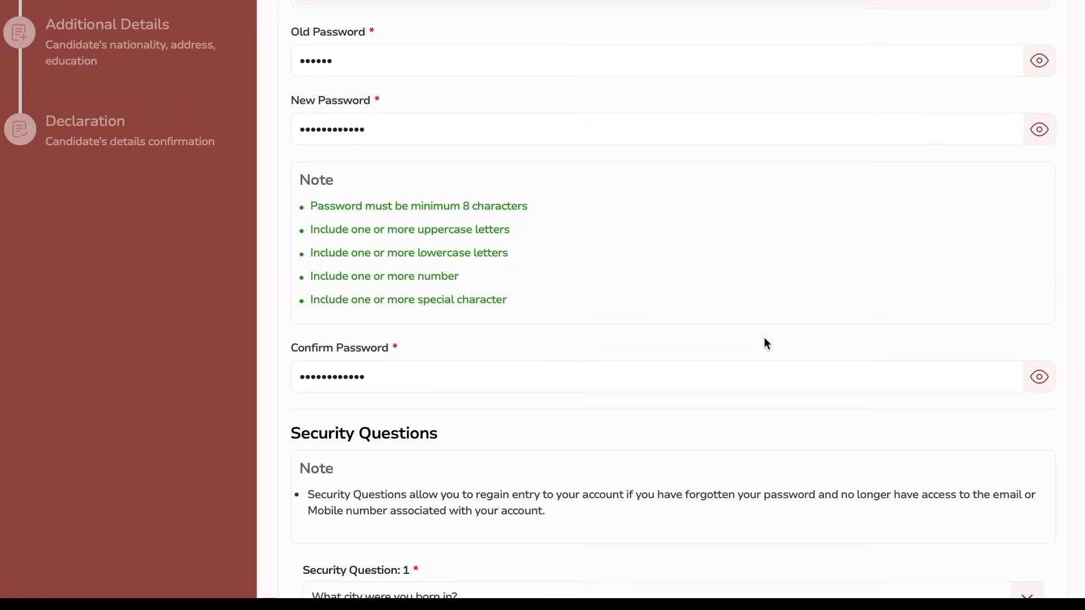
Keep the default security questions, leaving the birth city question as question 1.
scroll(531, 296, down, 5)
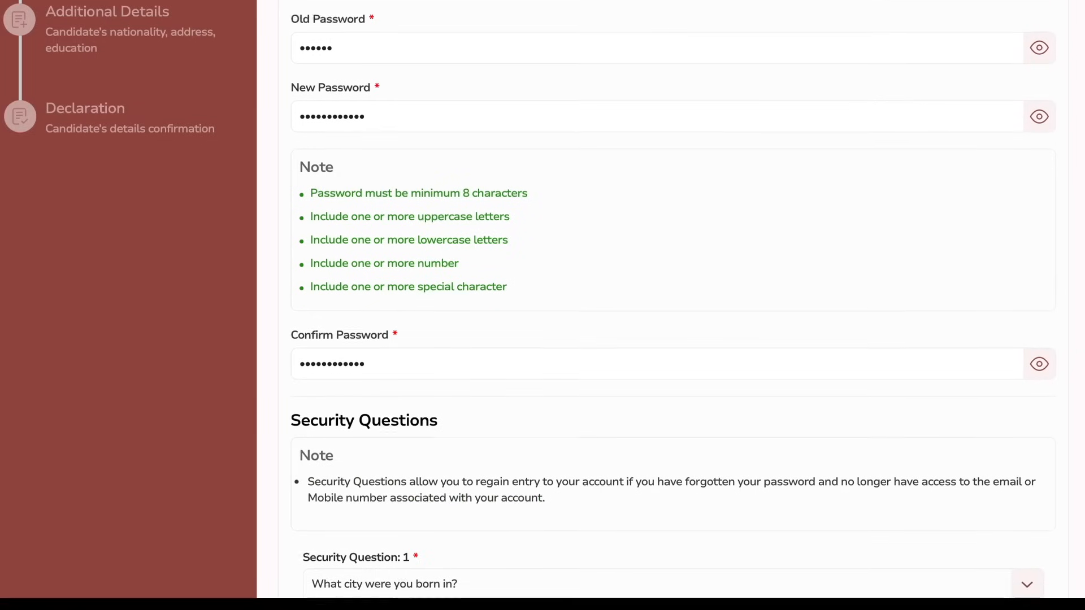
scroll(678, 300, down, 2)
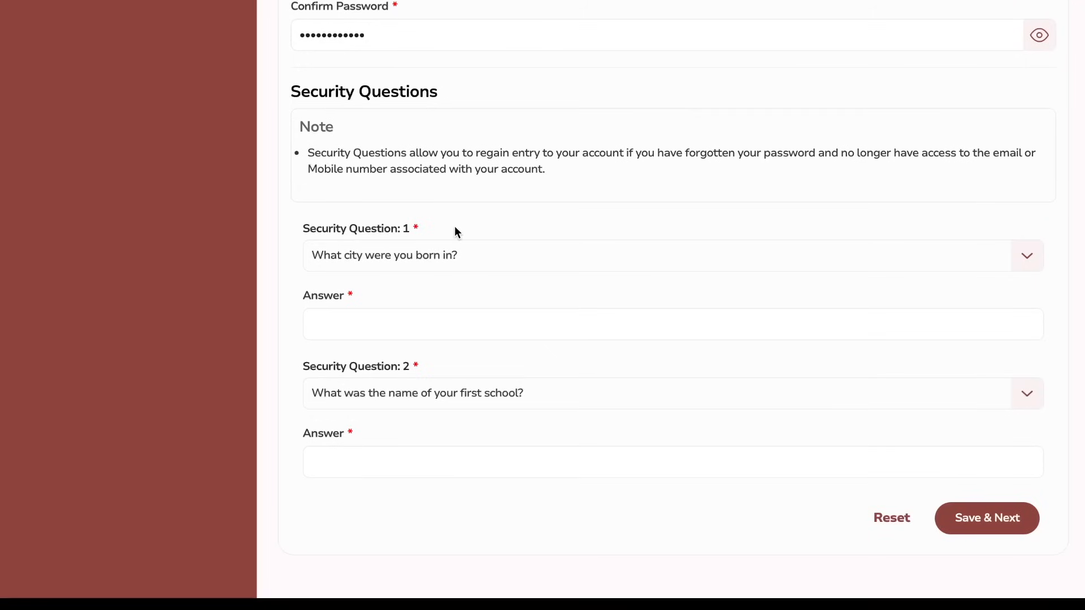
click(475, 254)
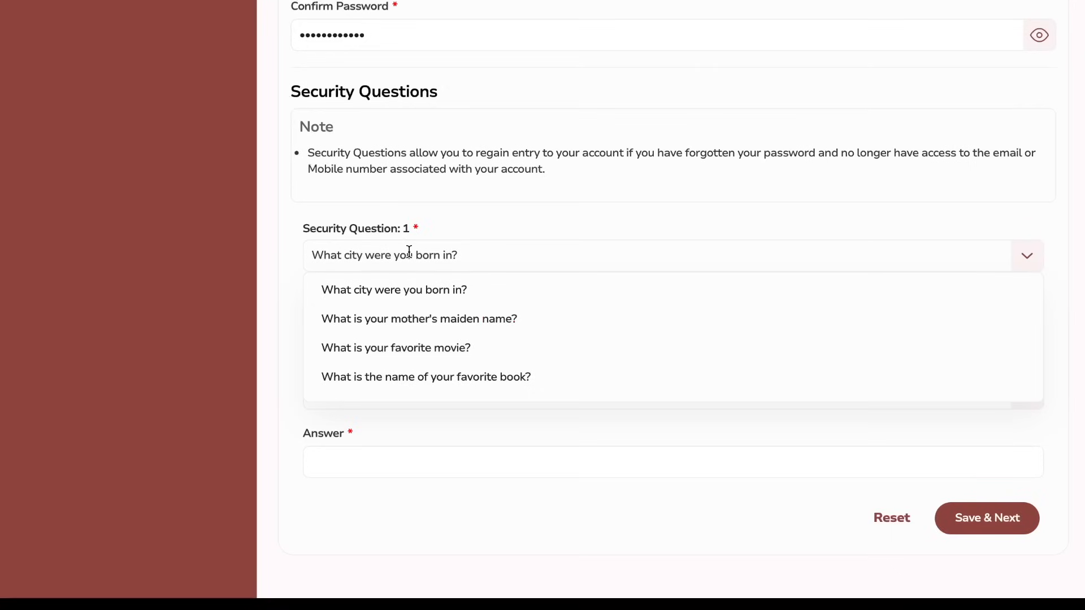
click(425, 300)
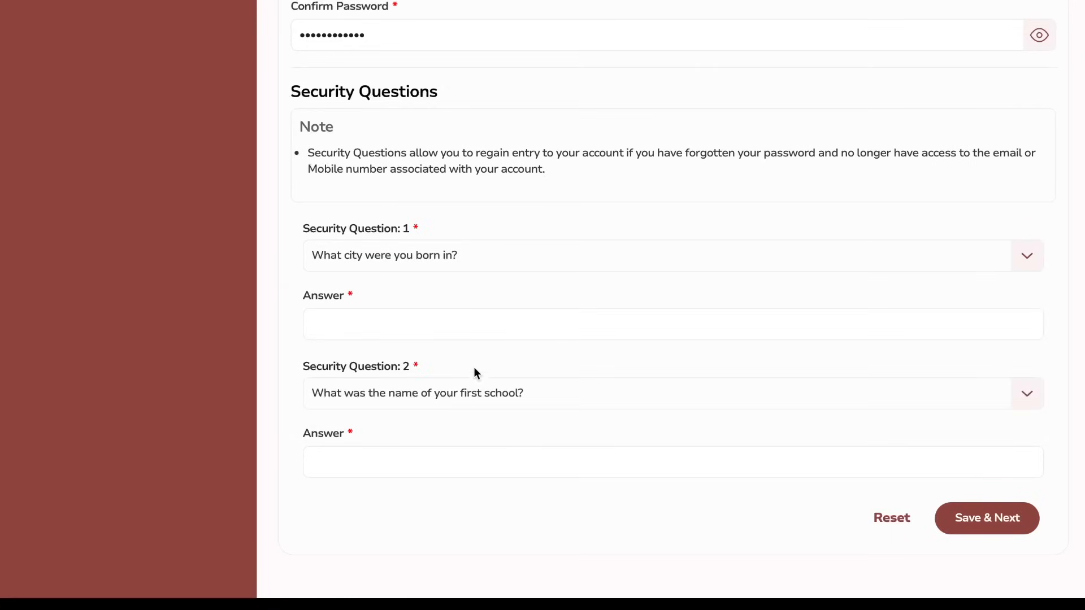
click(484, 393)
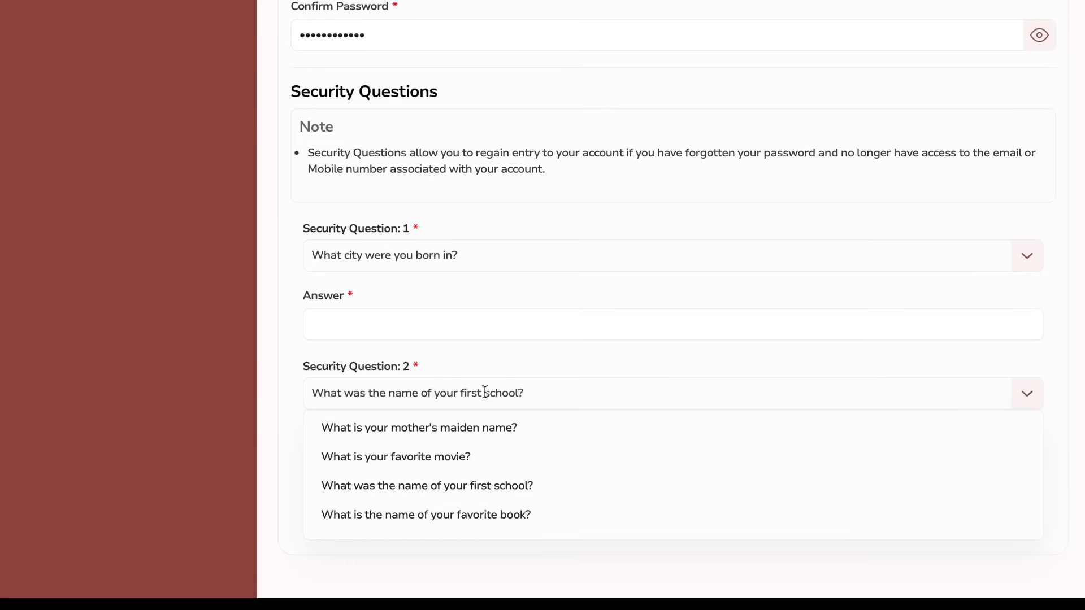
click(520, 355)
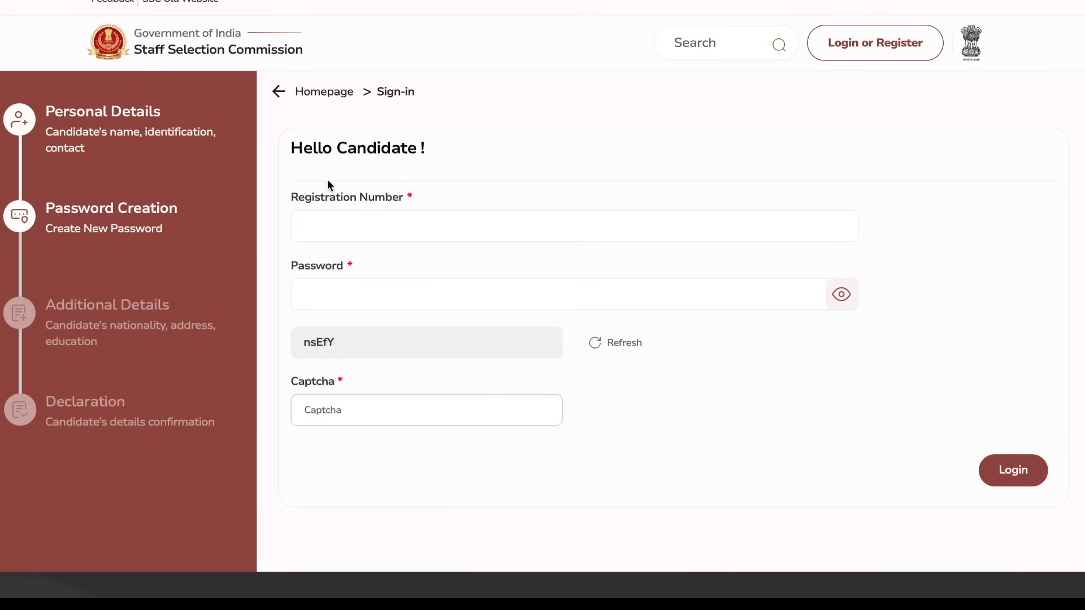
Log in using the autofilled registration number and password plus the displayed captcha.
drag(291, 148, 449, 148)
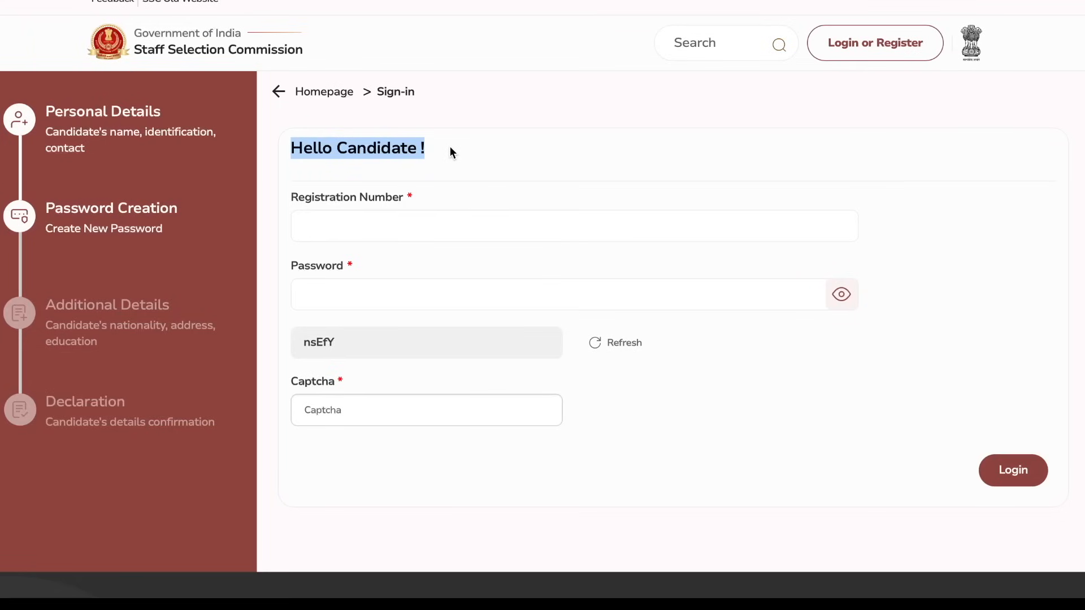
click(376, 222)
click(418, 276)
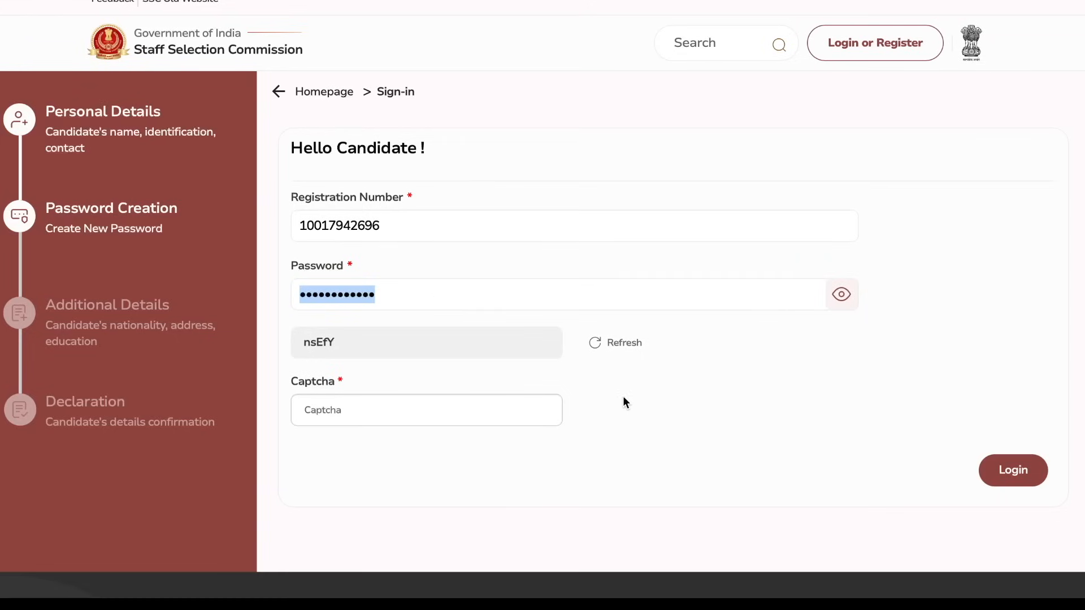
click(474, 406)
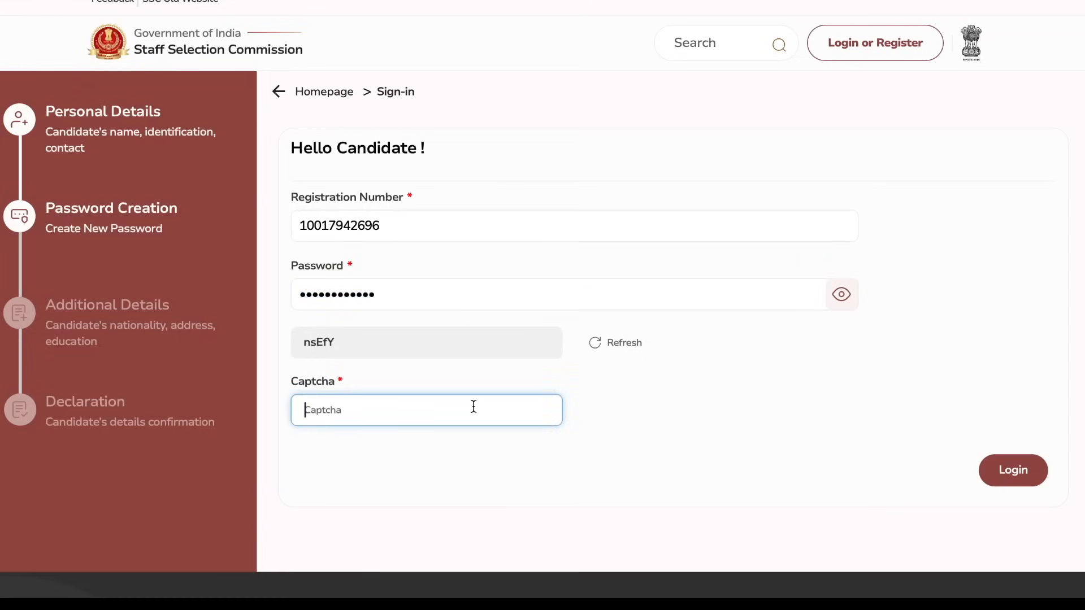
text(ns)
key(BackSpace)
key(BackSpace)
text(nsEfy)
key(BackSpace)
text(Y)
click(1001, 483)
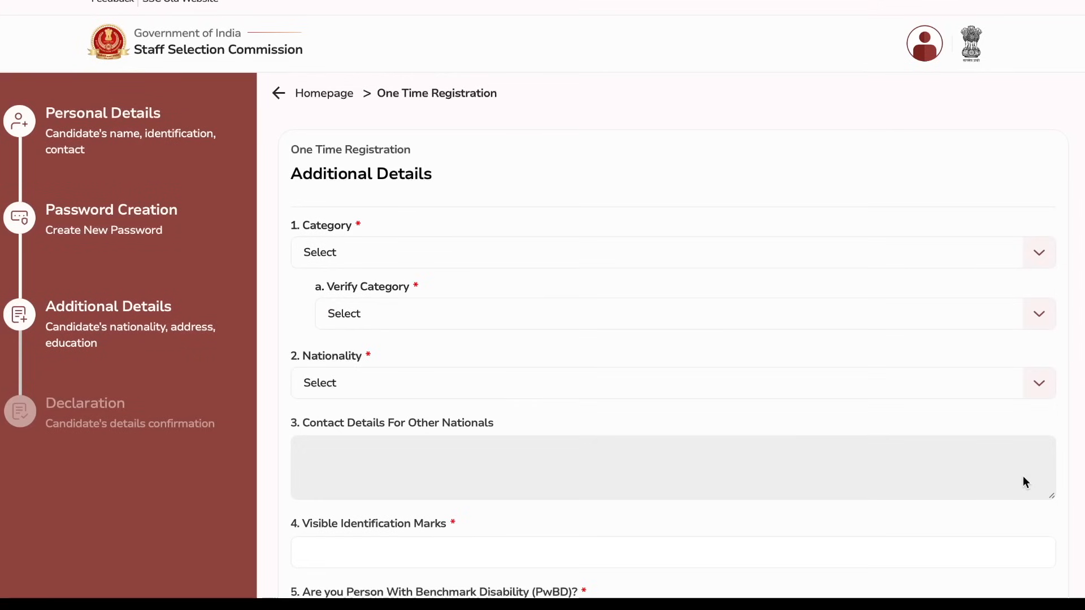
Set Category and Verify Category to UR and Nationality to Citizen of India.
scroll(1025, 482, down, 2)
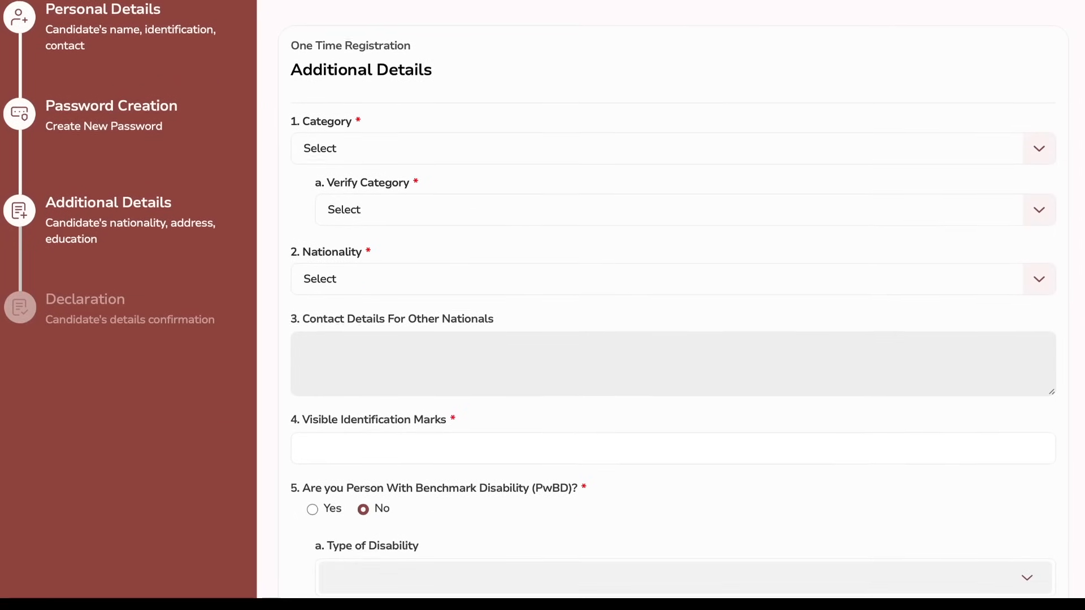
click(665, 157)
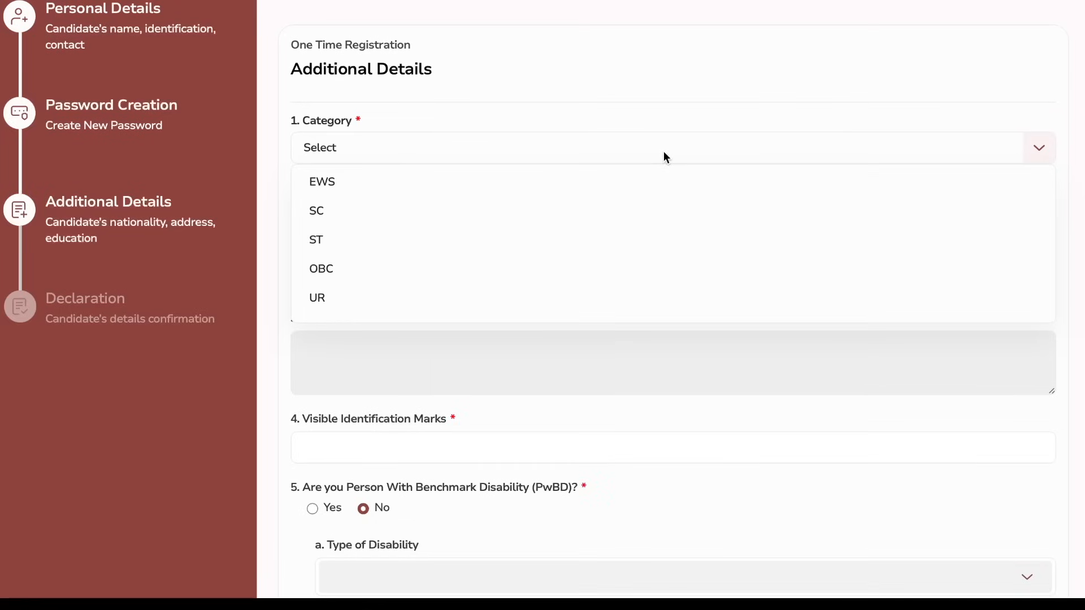
click(508, 294)
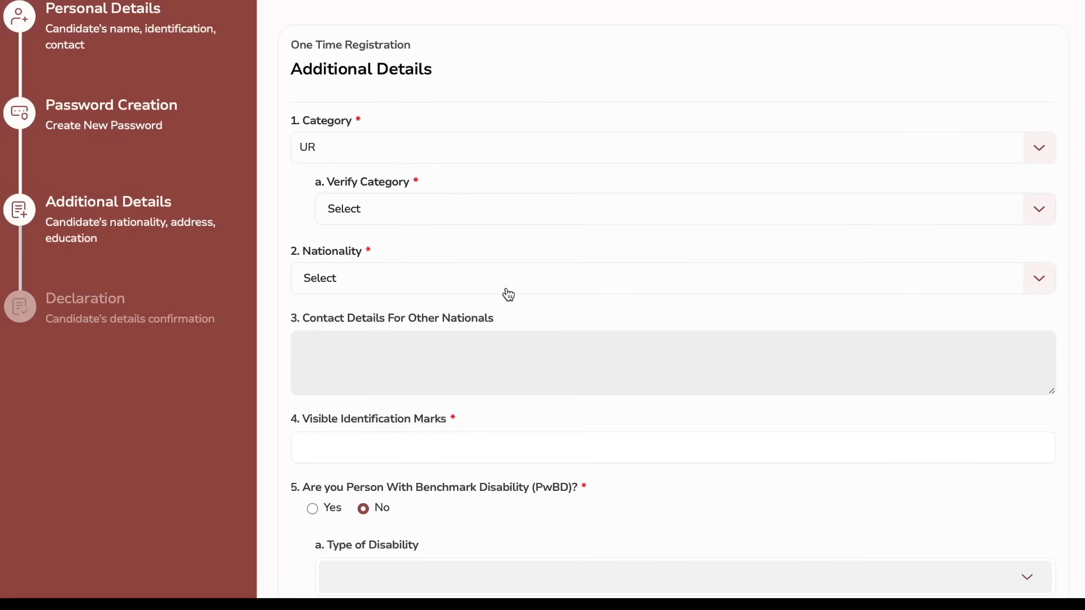
click(467, 216)
click(437, 371)
click(486, 289)
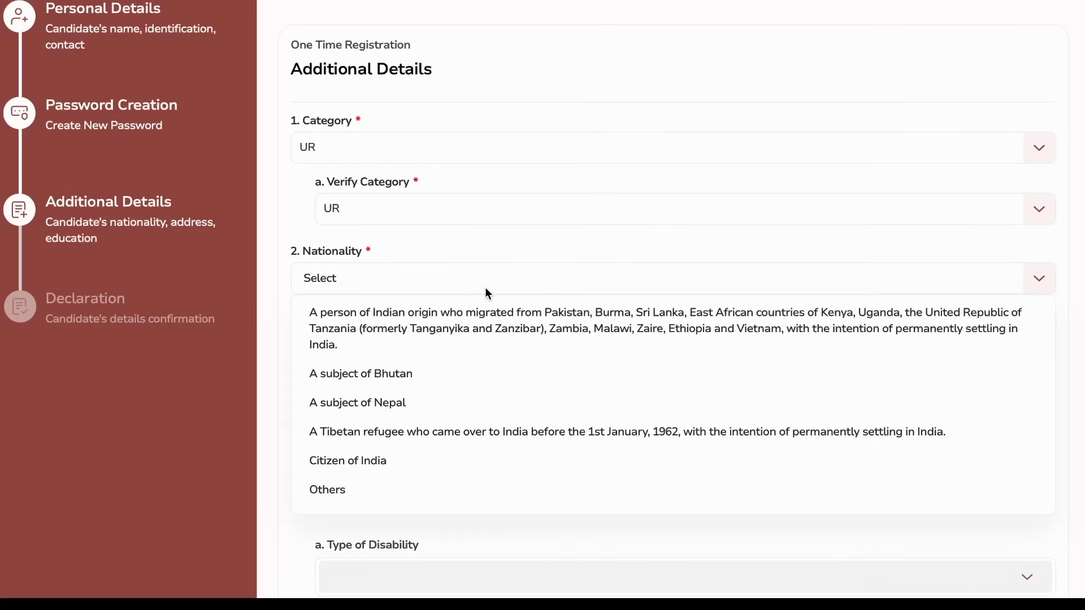
click(419, 464)
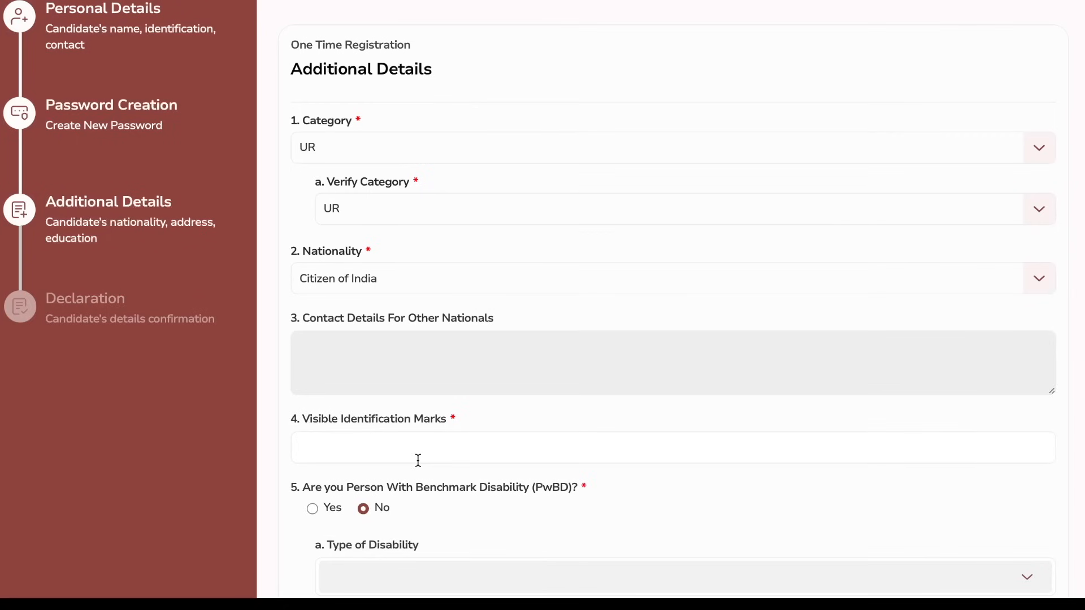
Enter 'A MOLE ON NECK' as the visible identification mark.
scroll(477, 434, down, 2)
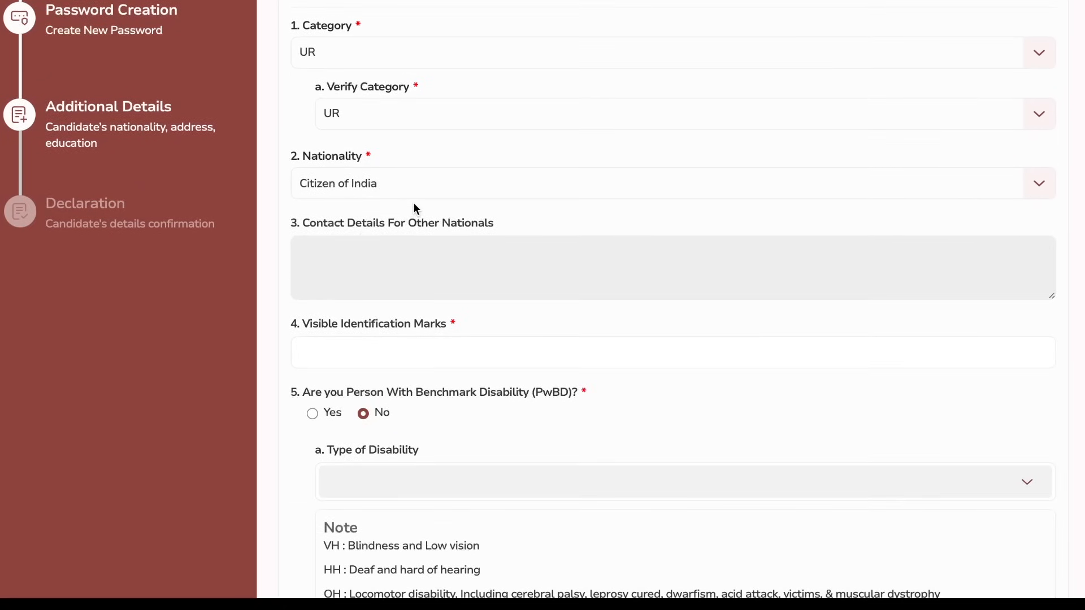
click(382, 346)
scroll(1020, 260, down, 2)
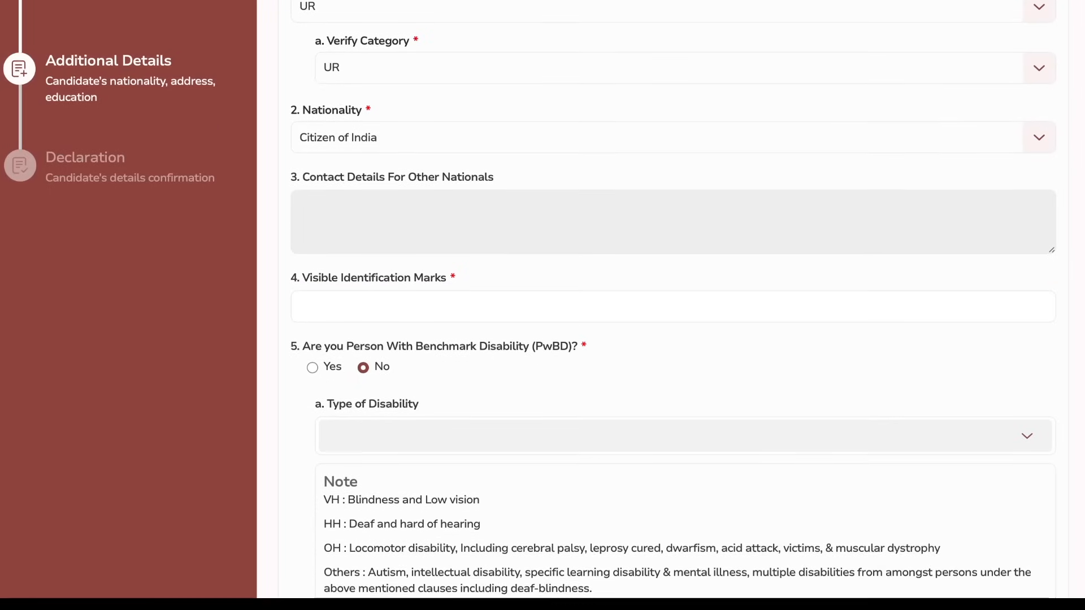
click(711, 235)
text(A MOLE ON CH)
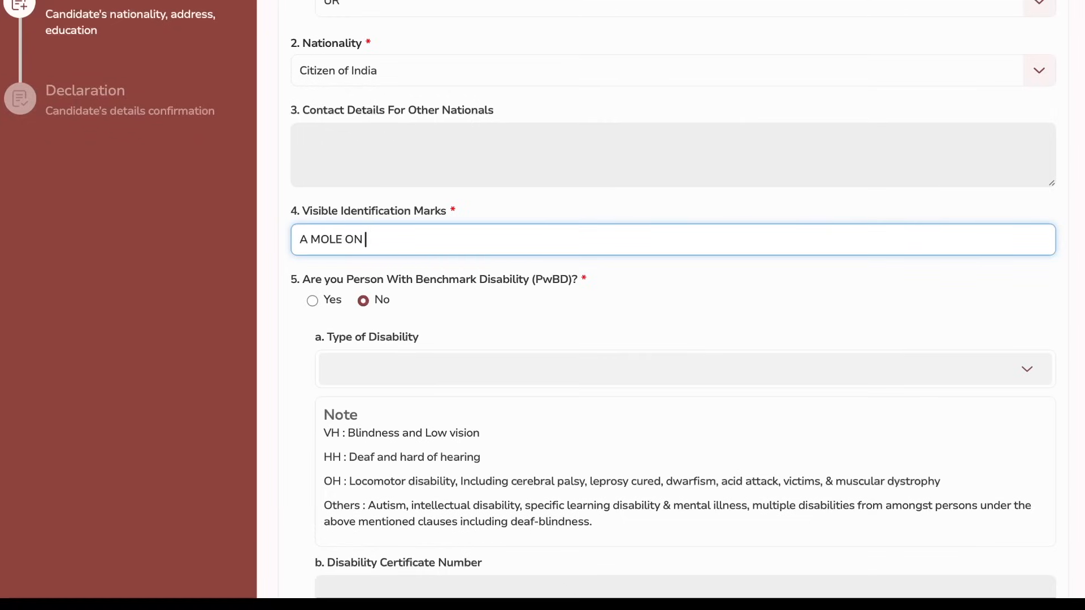
key(BackSpace)
key(BackSpace)
key(BackSpace)
text(NE)
key(BackSpace)
key(BackSpace)
text(NECK)
click(667, 298)
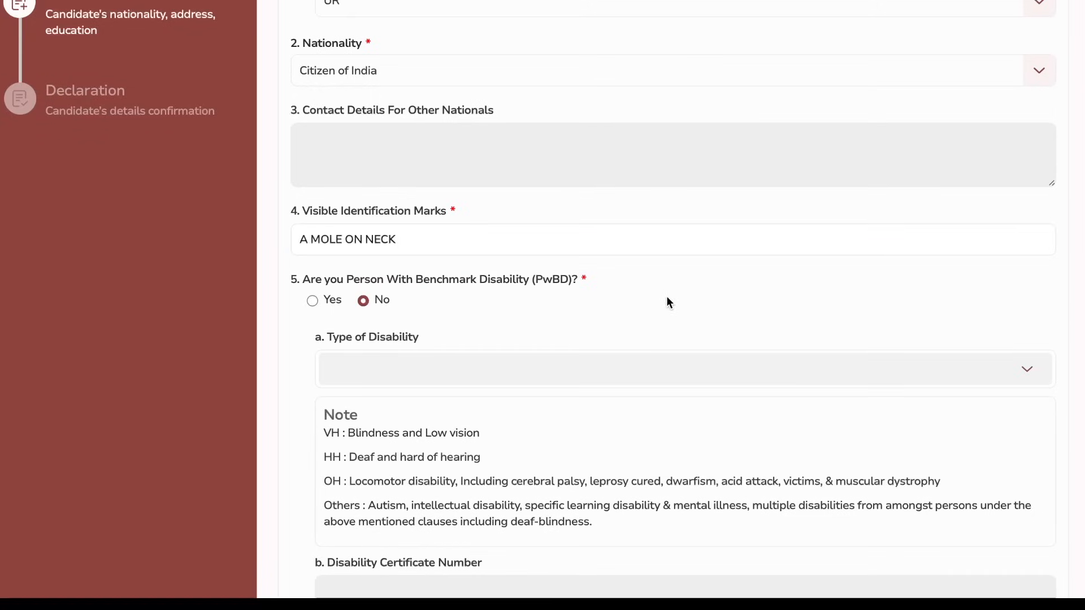
Set the permanent address state to Uttar Pradesh and district to Mathura.
scroll(666, 296, down, 2)
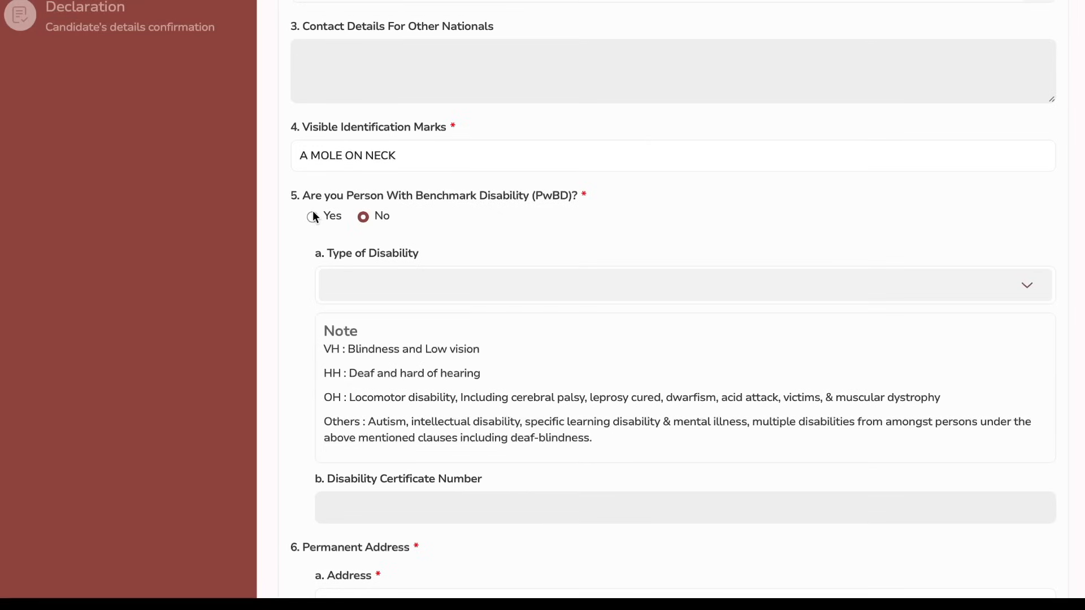
scroll(363, 220, down, 5)
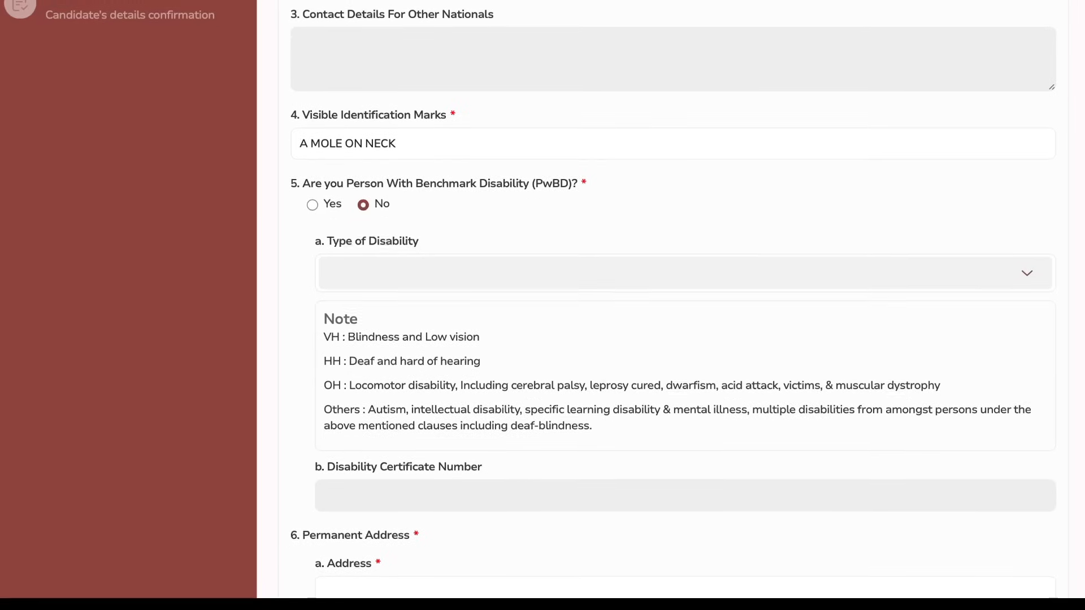
scroll(671, 300, down, 2)
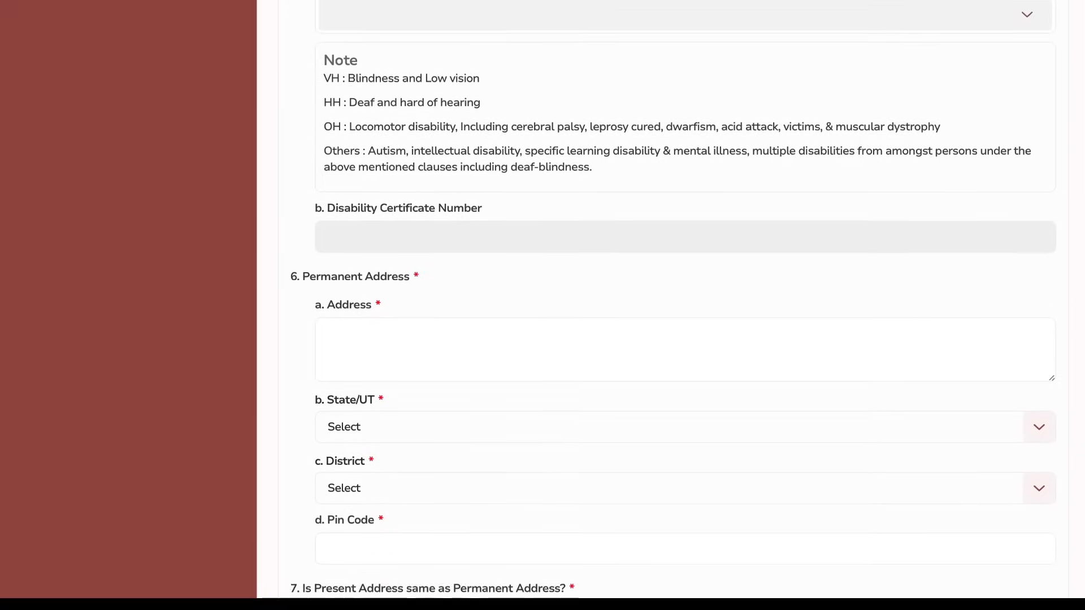
scroll(667, 300, down, 3)
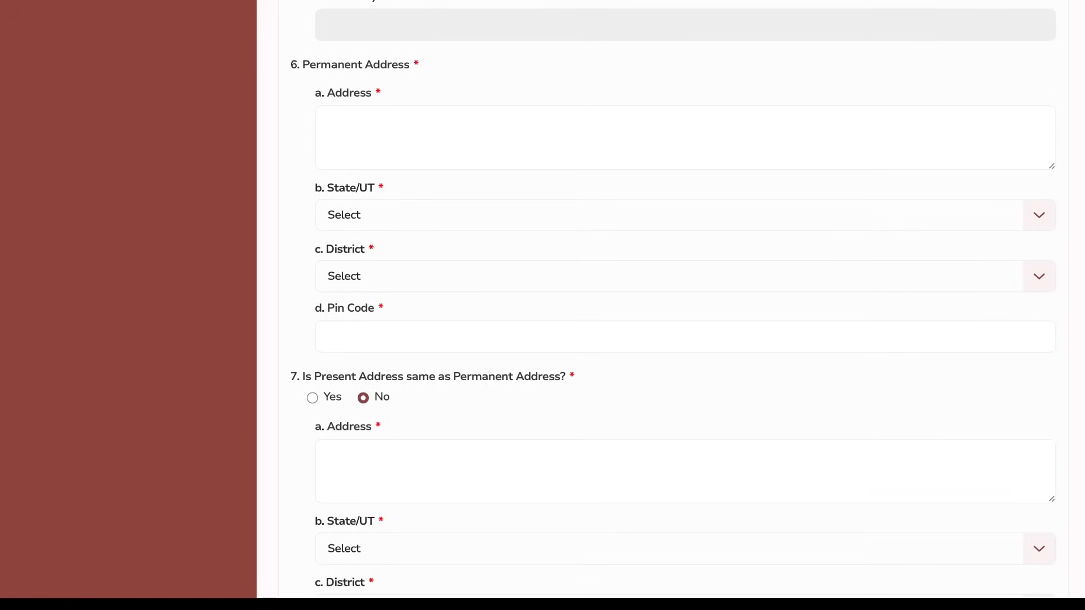
scroll(672, 299, down, 1)
drag(304, 34, 423, 33)
drag(329, 62, 378, 63)
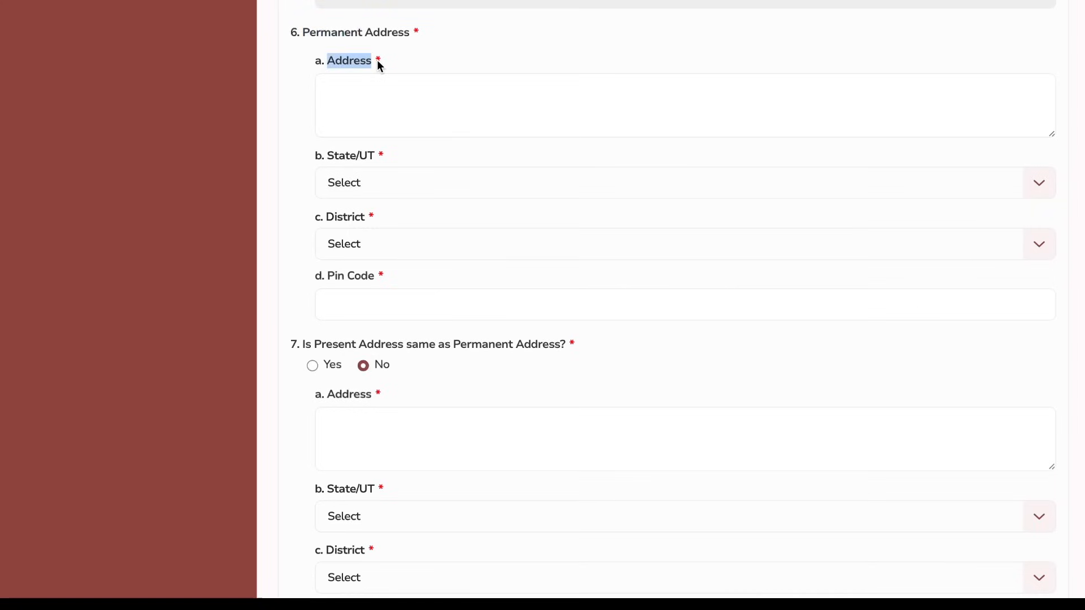
click(362, 182)
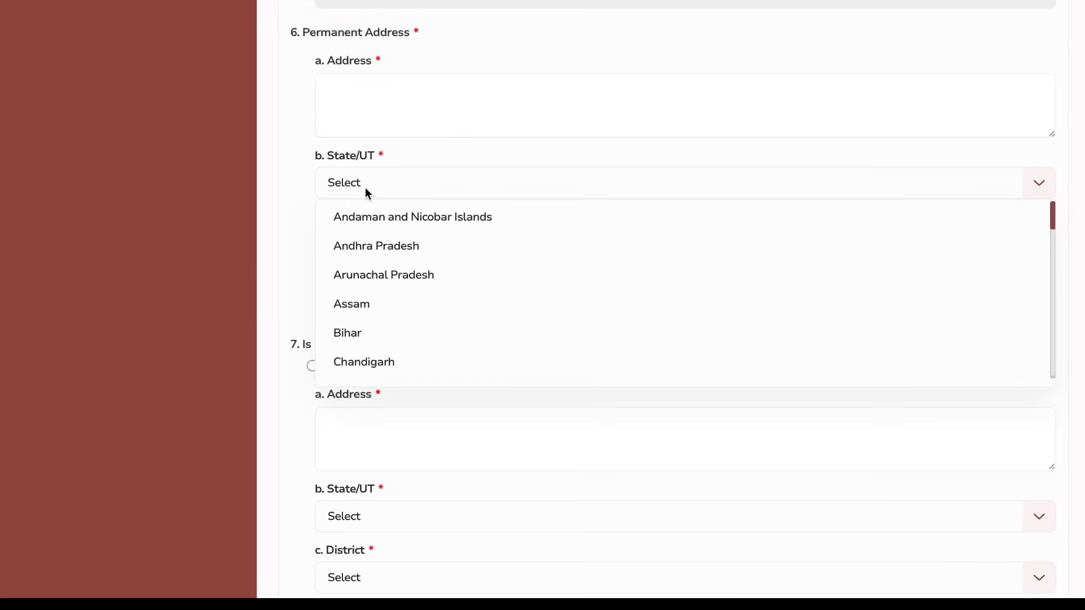
key(u)
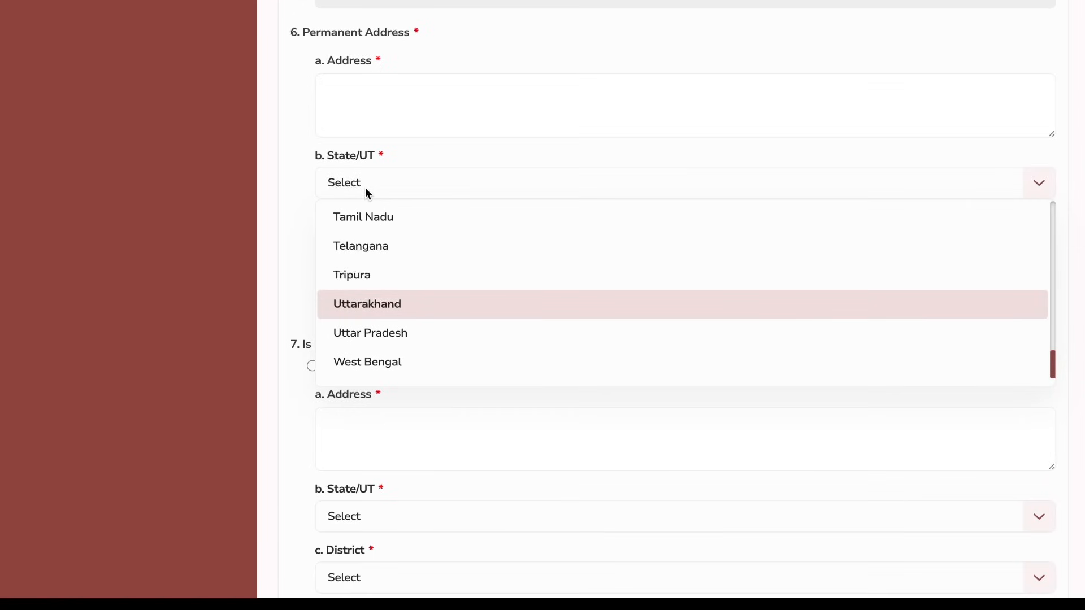
click(423, 339)
click(402, 243)
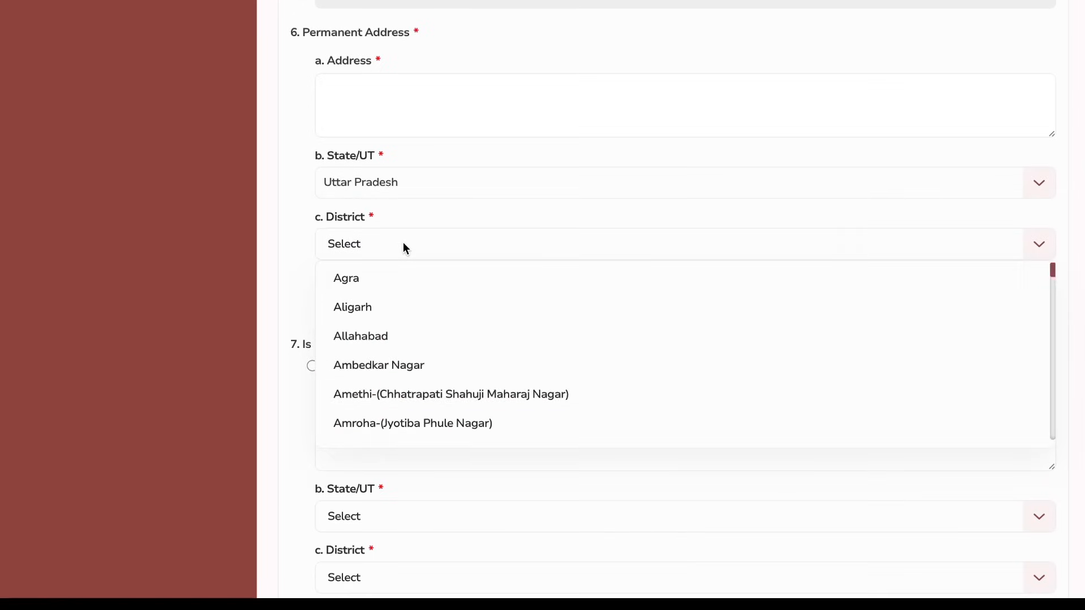
key(m)
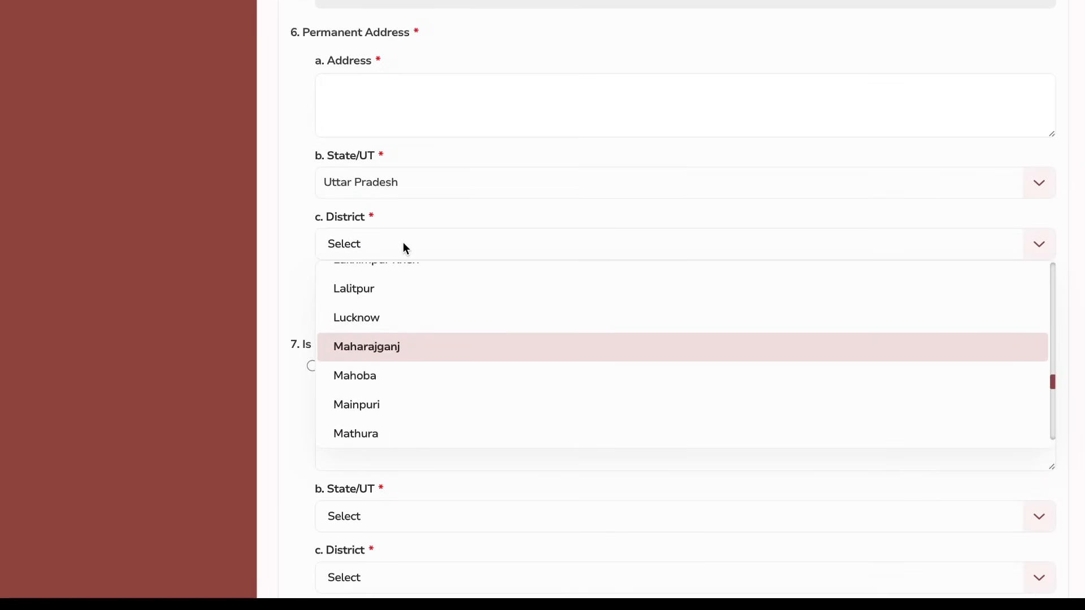
scroll(406, 248, down, 2)
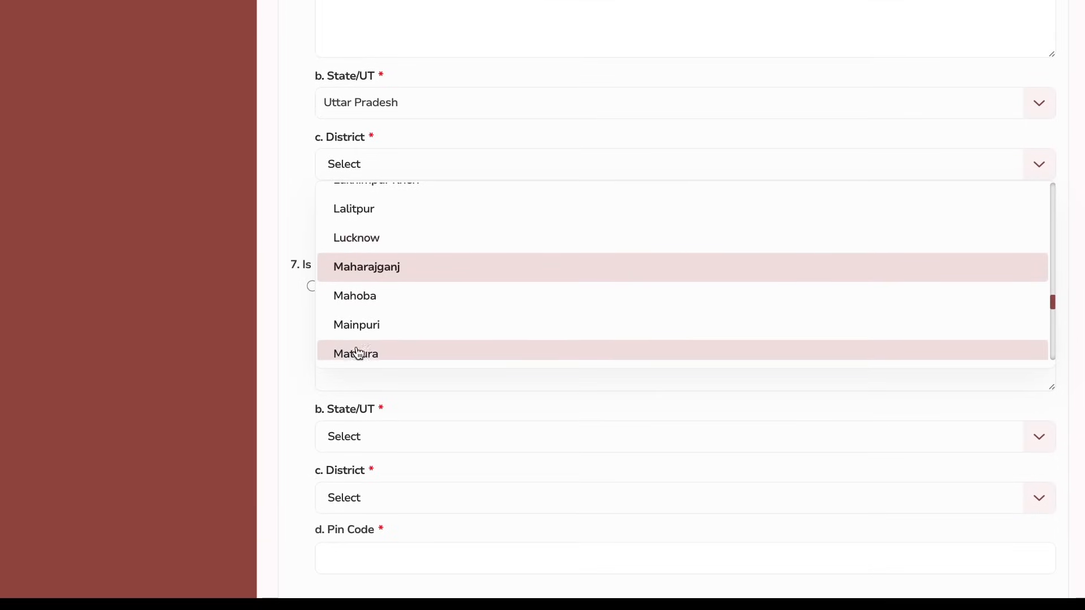
click(358, 353)
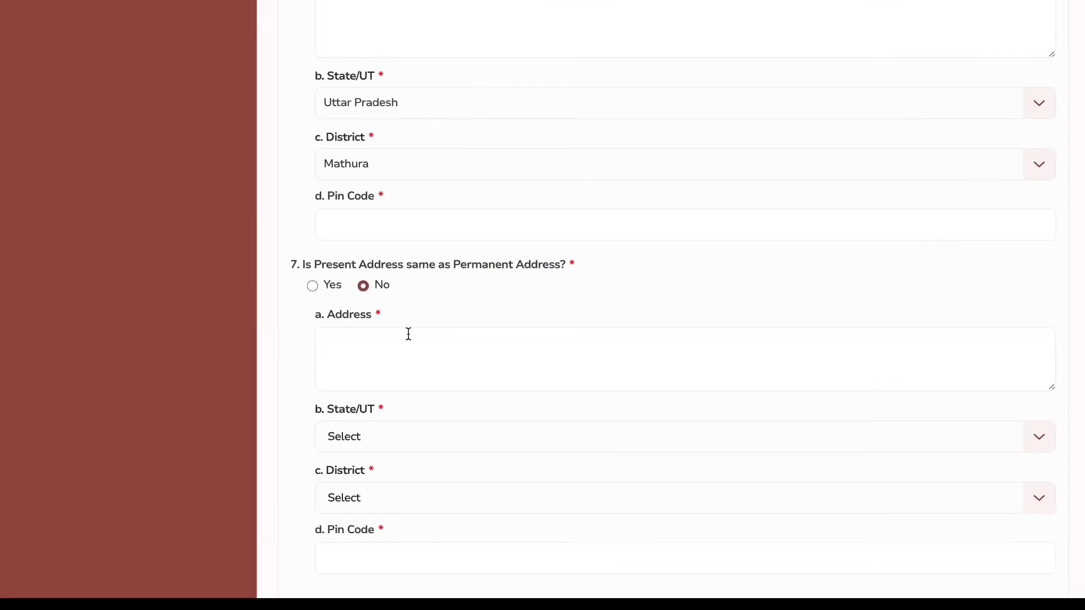
Fill in the permanent address and mark the present address as the same.
scroll(409, 334, up, 2)
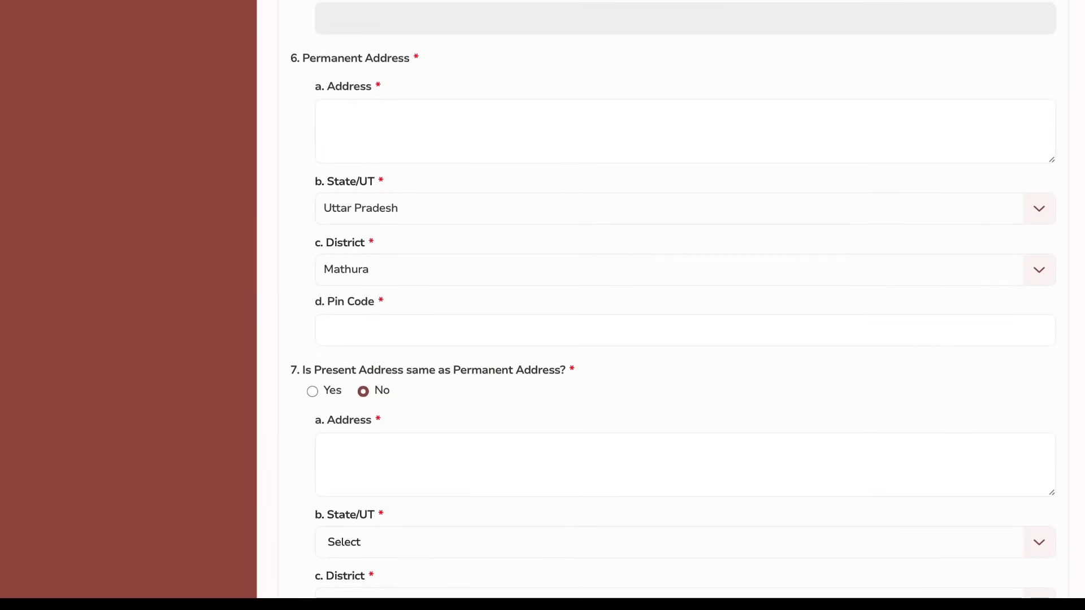
scroll(416, 320, down, 2)
drag(320, 280, 528, 281)
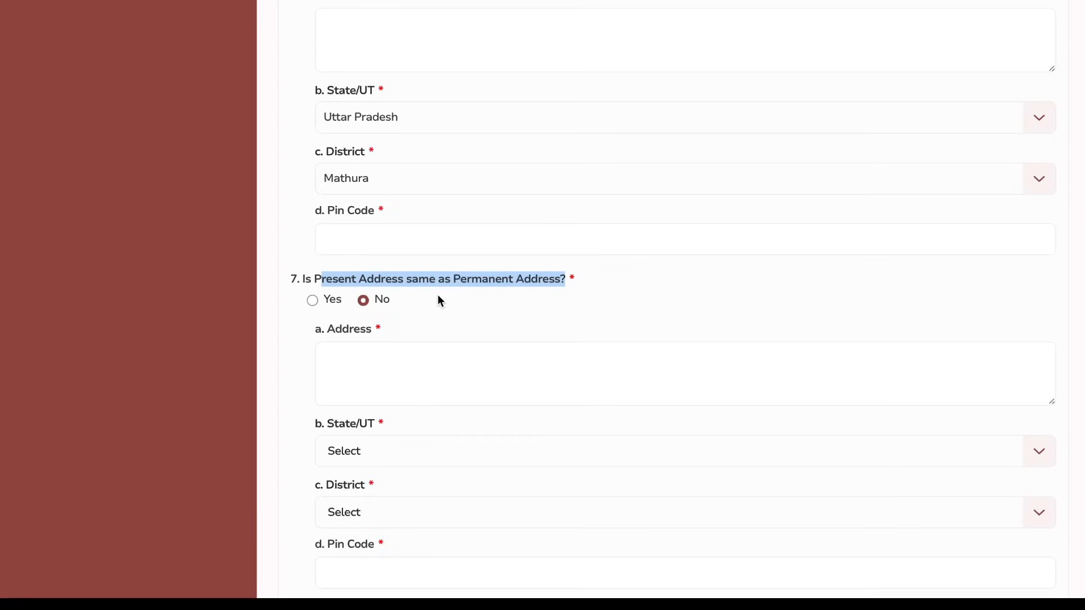
scroll(441, 301, up, 1)
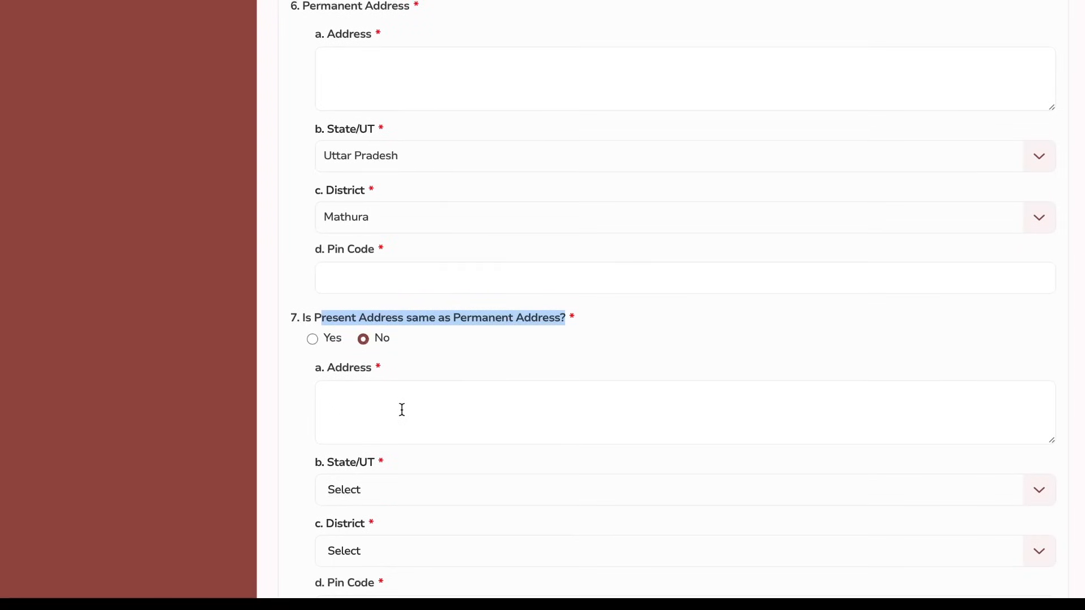
scroll(402, 410, up, 2)
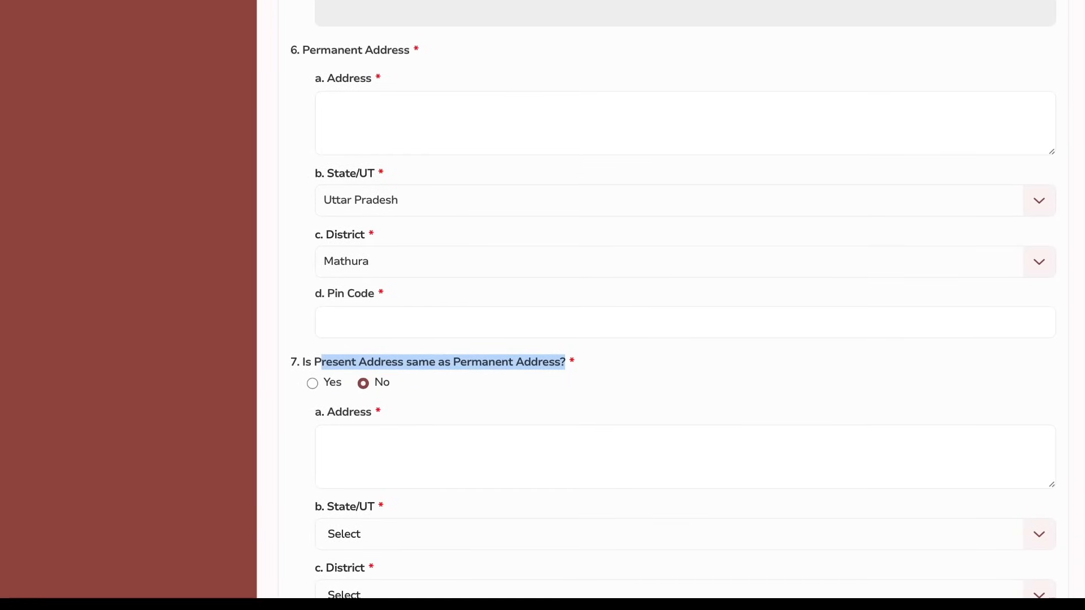
click(436, 104)
text(MATHURA)
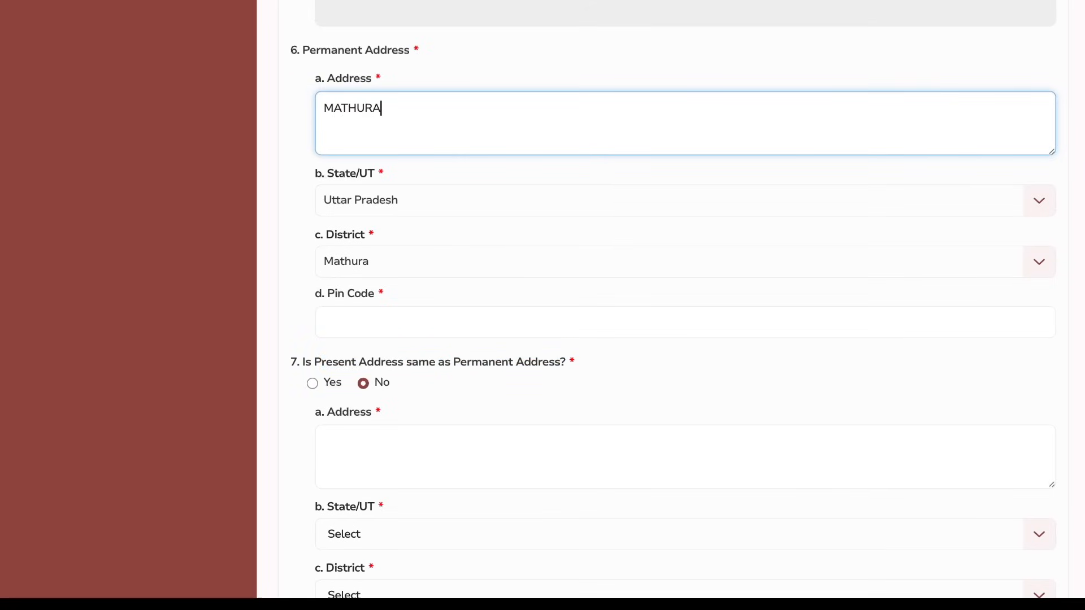
click(312, 384)
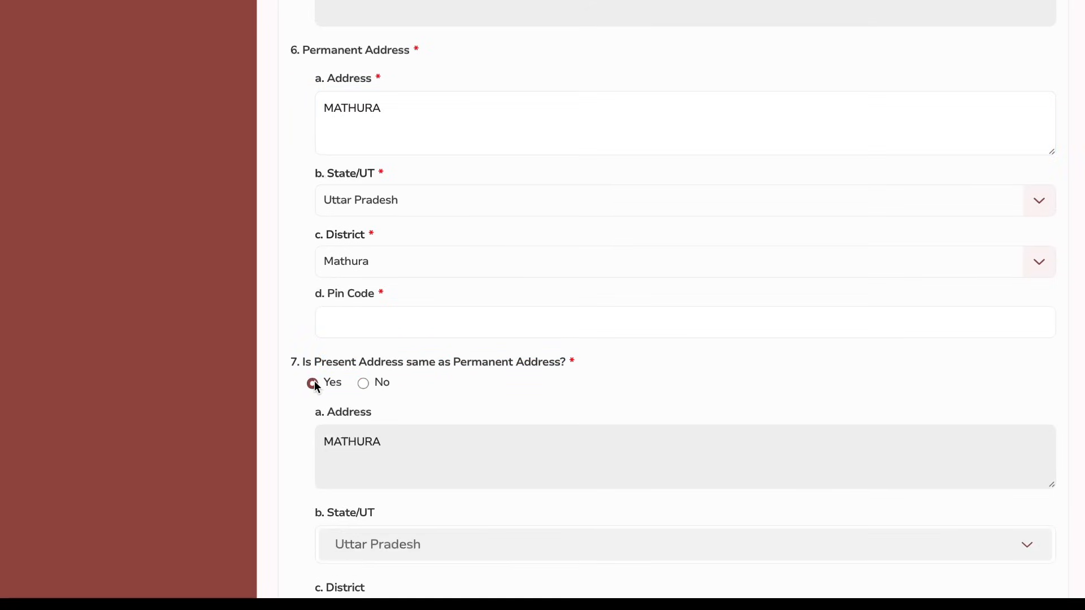
Enter the permanent address pin code, copy it to the present address, and save.
scroll(315, 386, down, 3)
scroll(543, 301, down, 1)
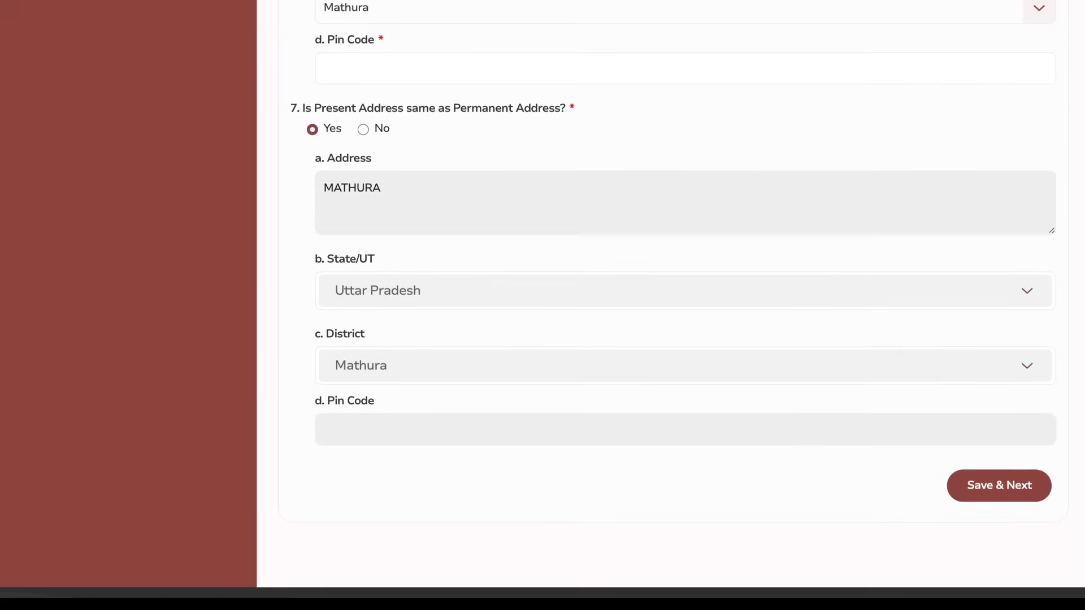
scroll(542, 301, up, 1)
click(407, 106)
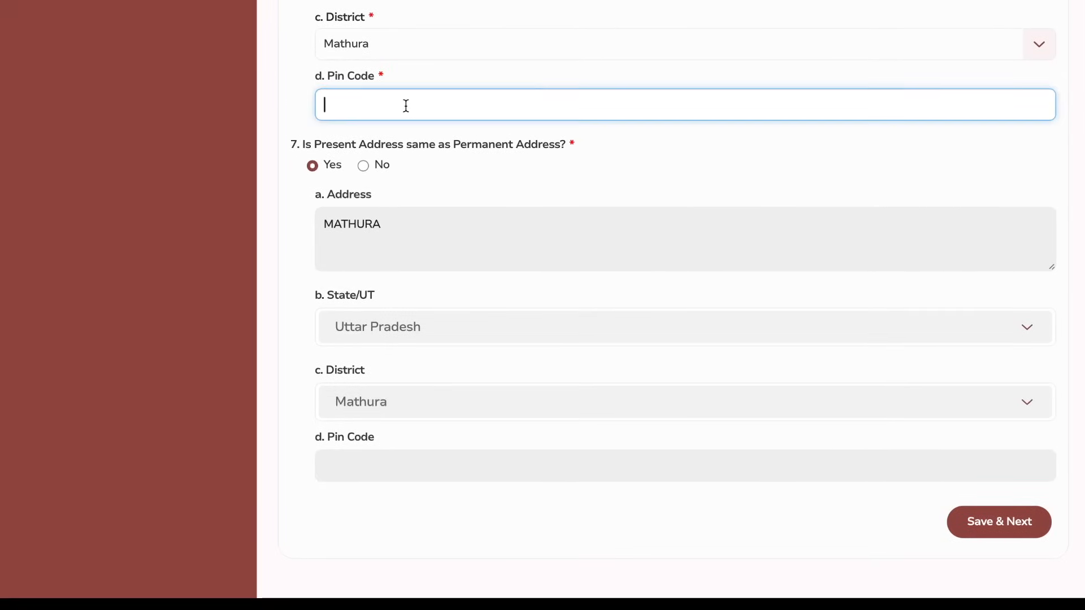
text(28)
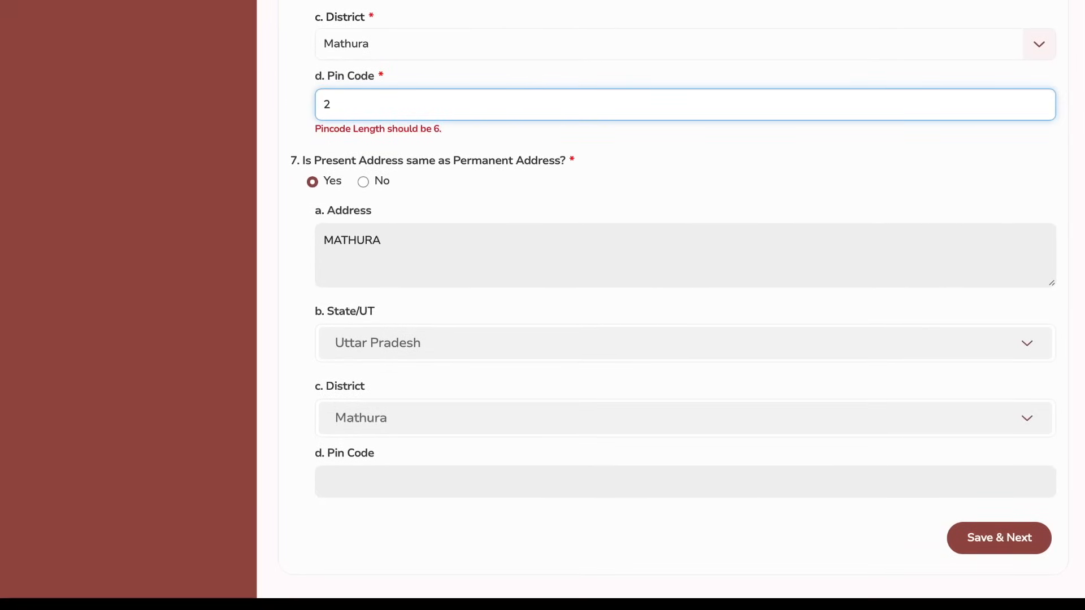
text(1001)
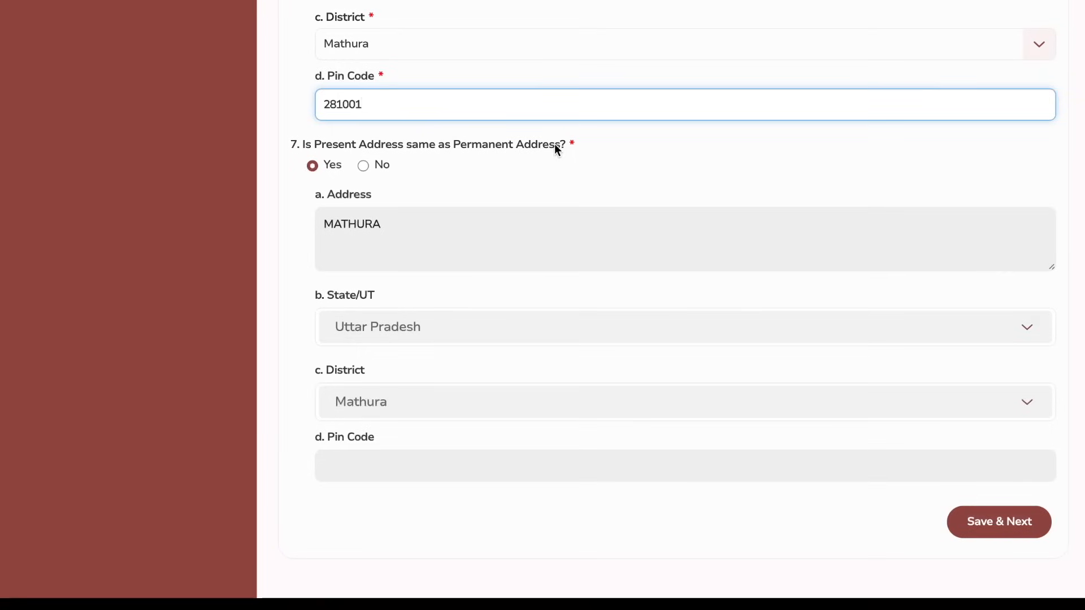
click(362, 165)
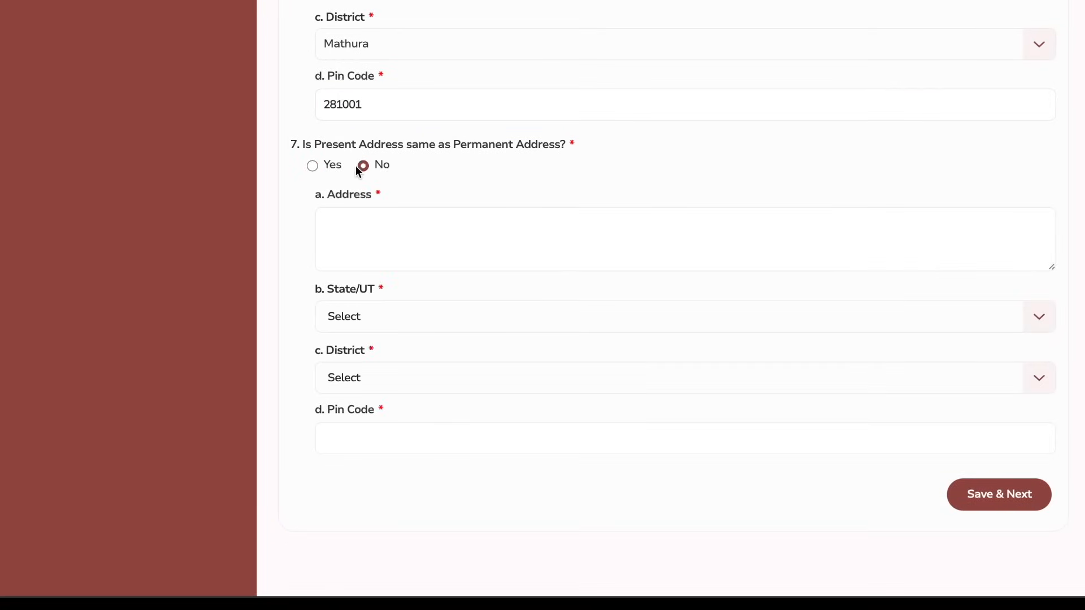
click(312, 165)
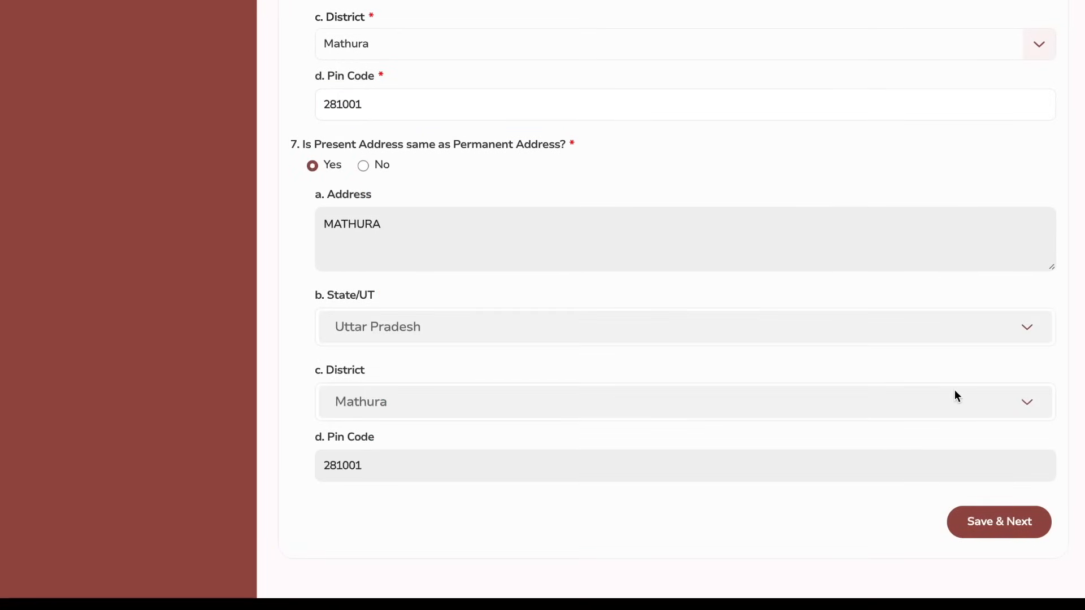
scroll(957, 396, down, 1)
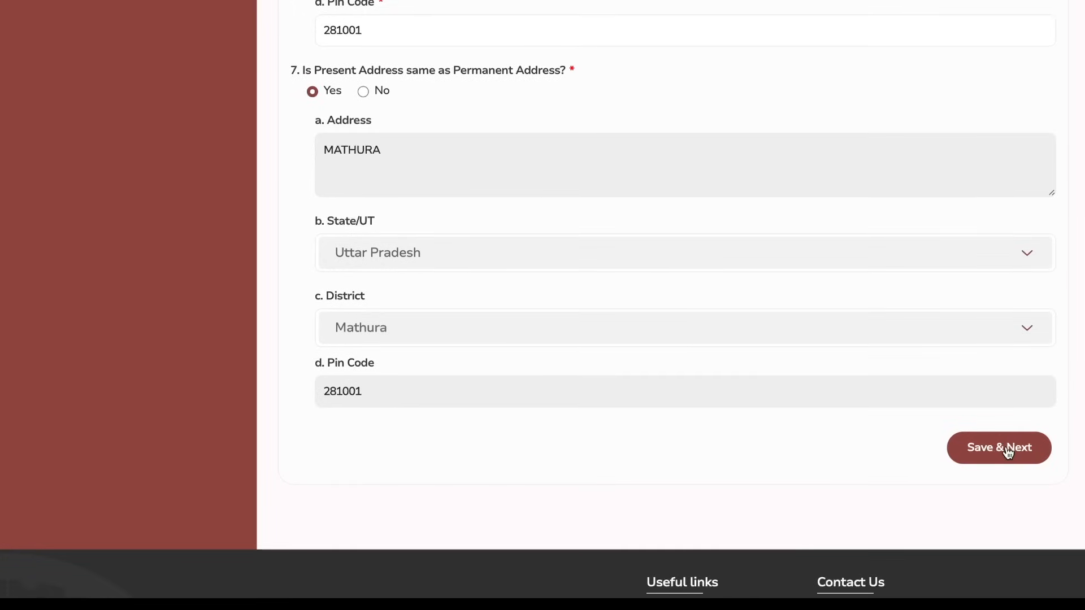
click(1008, 452)
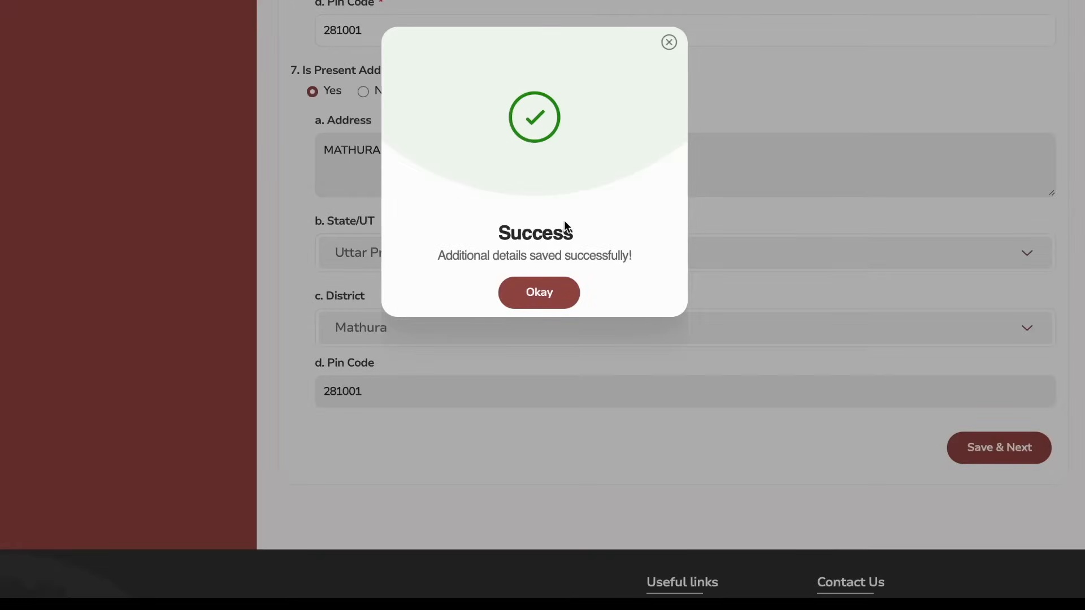
Acknowledge the save, submit the I Agree declaration, and close the success message.
click(554, 294)
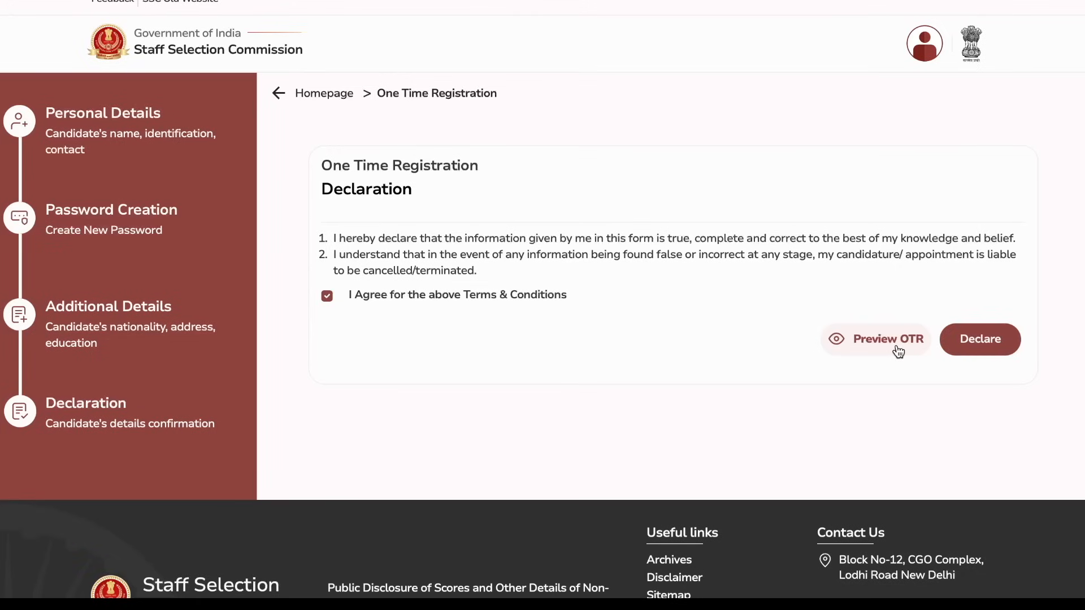
click(976, 347)
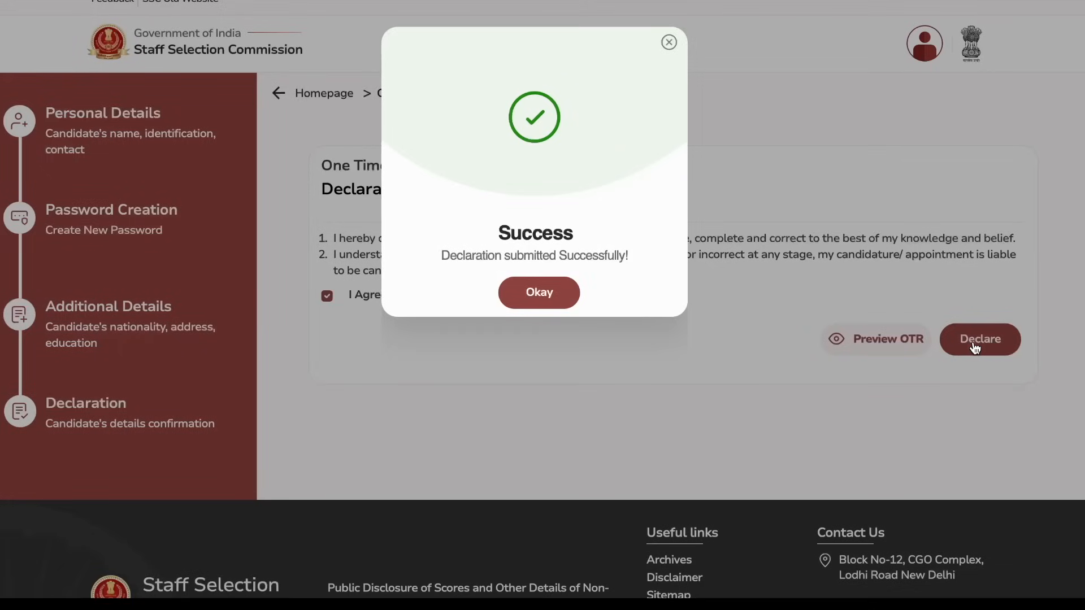
click(536, 292)
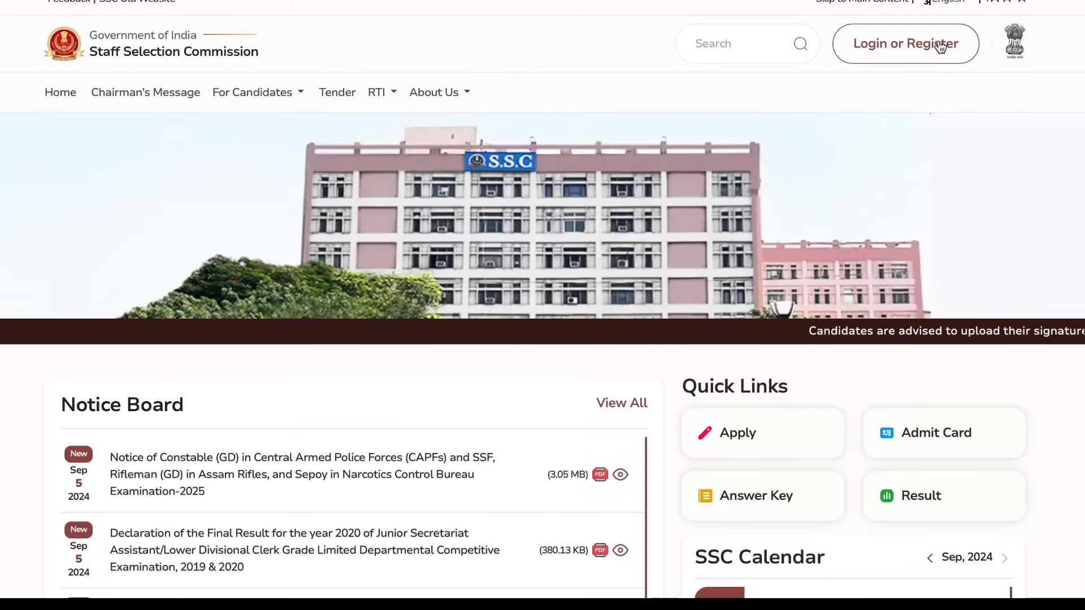
Log in with the saved registration credentials and the displayed captcha.
click(940, 47)
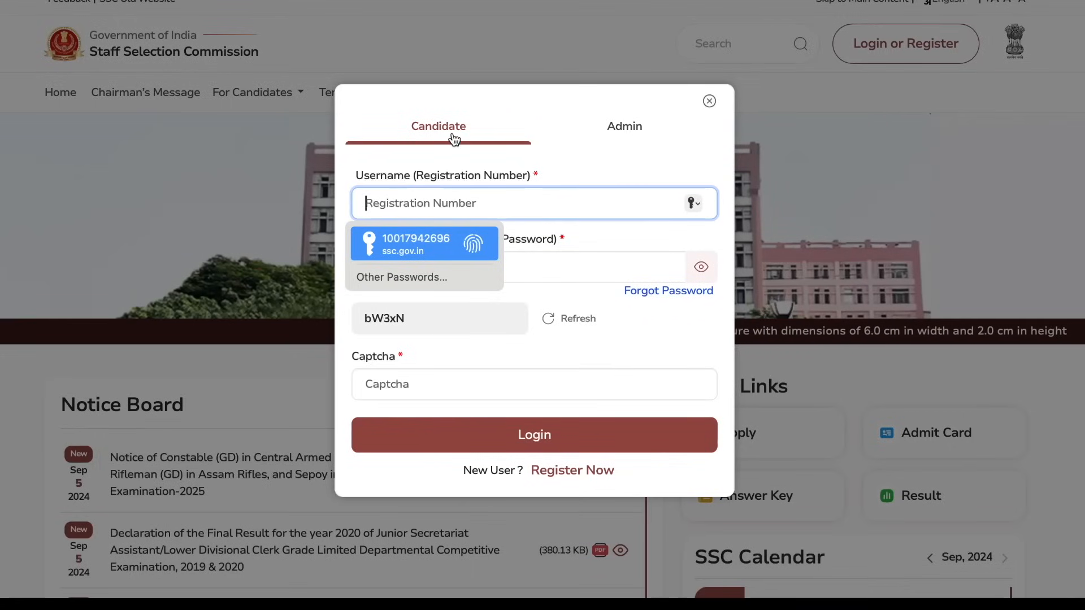
key(Return)
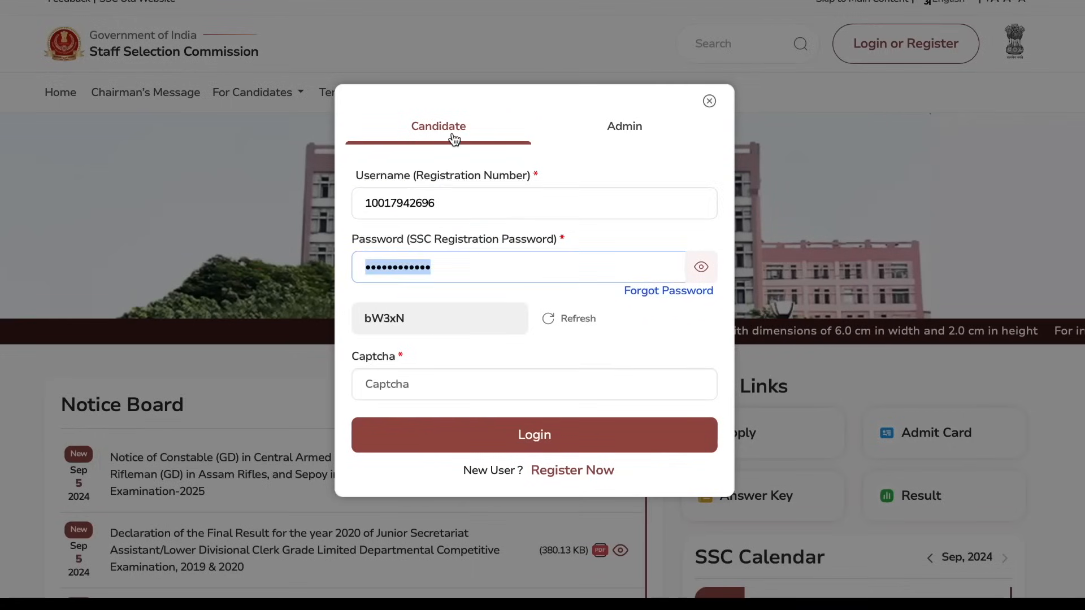
click(438, 378)
text(bW)
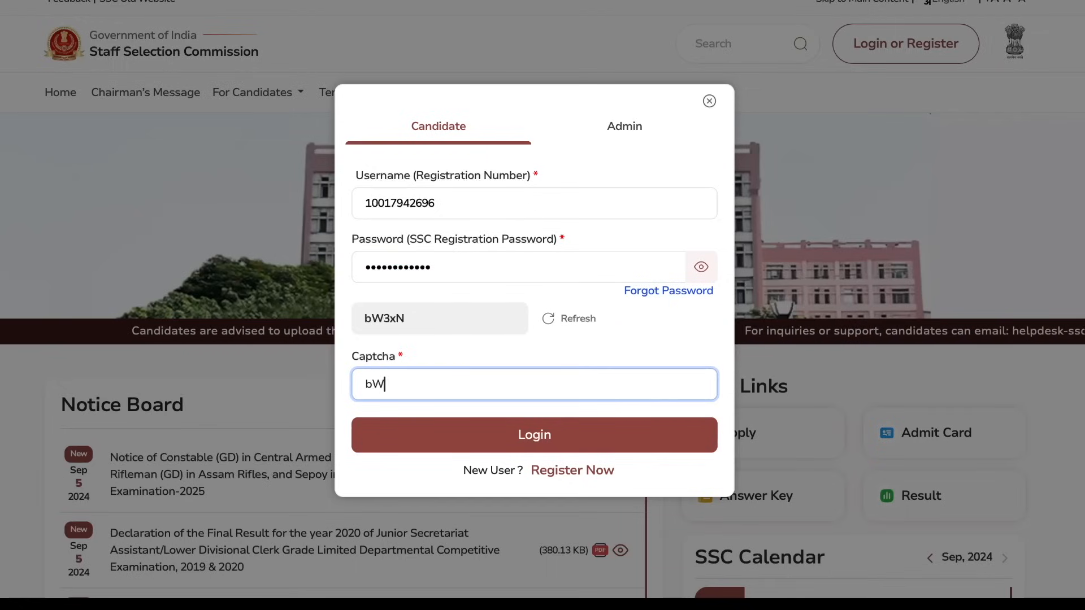
text(3)
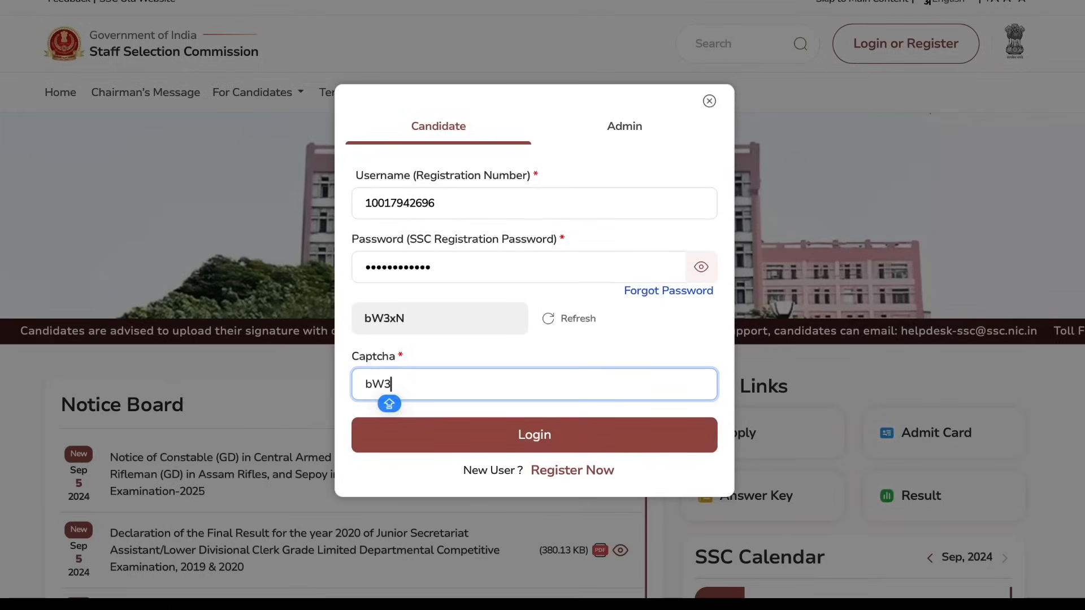
text(xN)
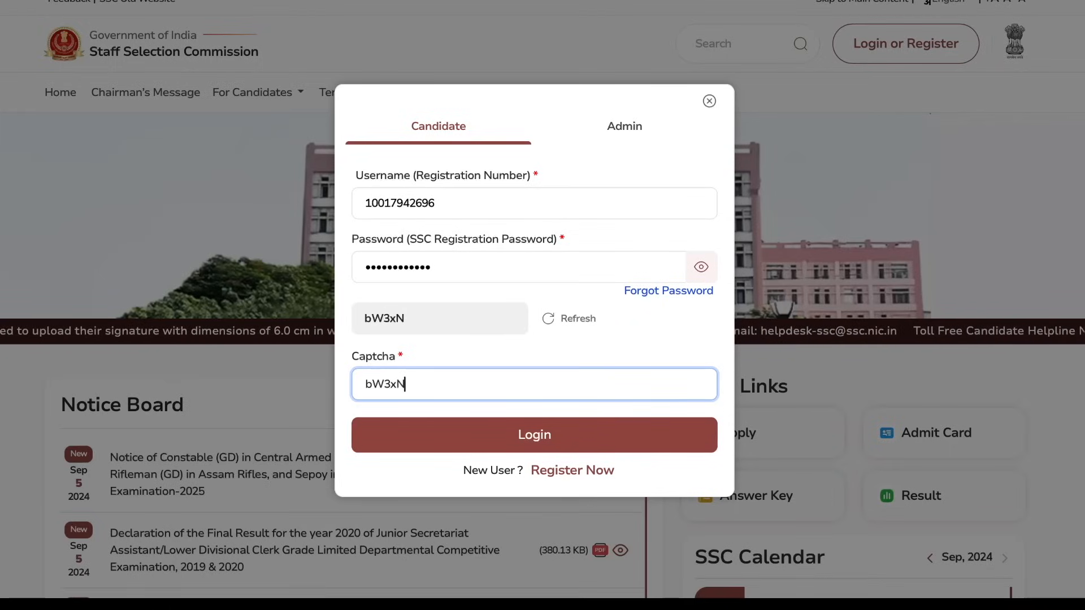
click(534, 435)
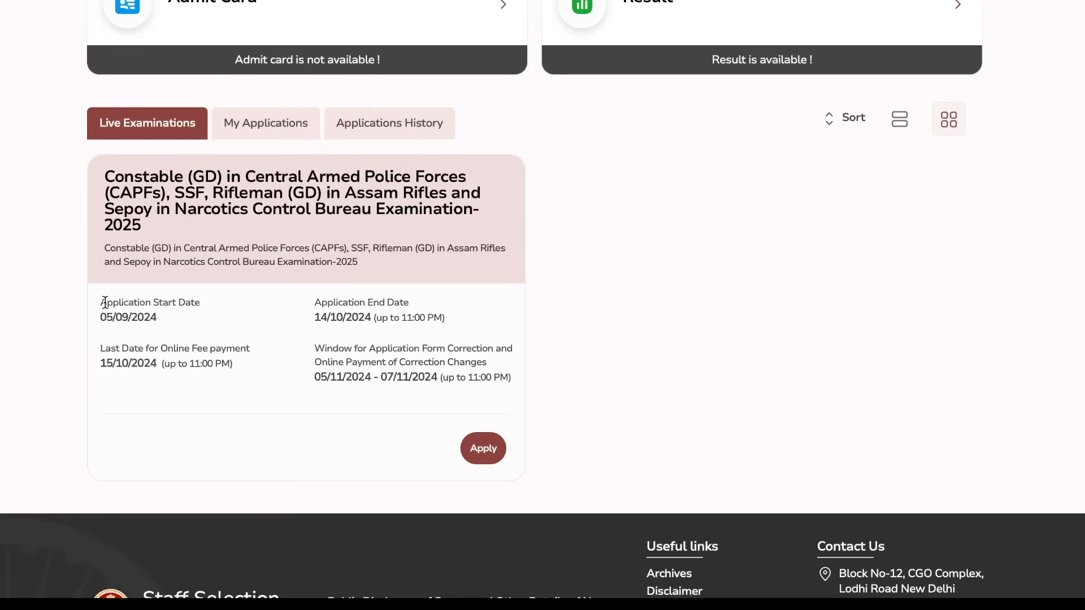
Apply for Constable (GD) 2025 from its Live Examinations card after checking its dates.
drag(104, 302, 213, 314)
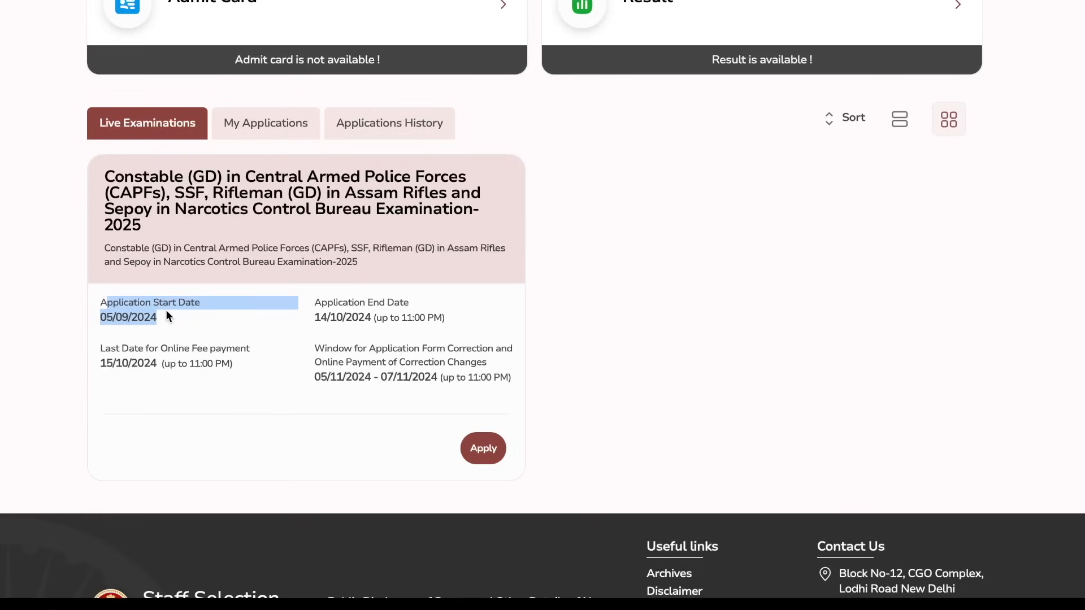
drag(124, 177, 301, 188)
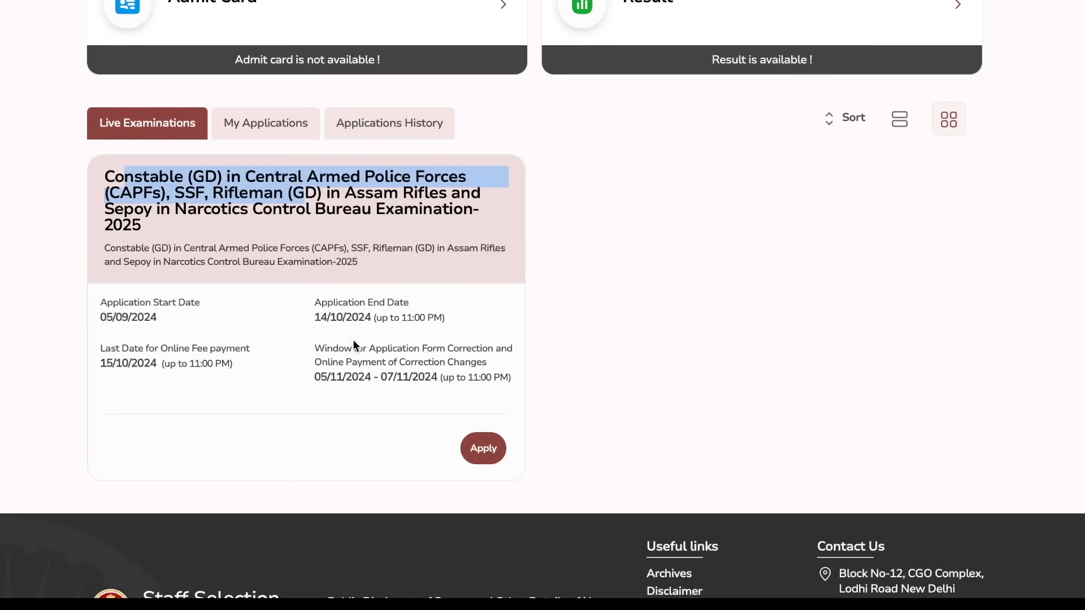
click(485, 449)
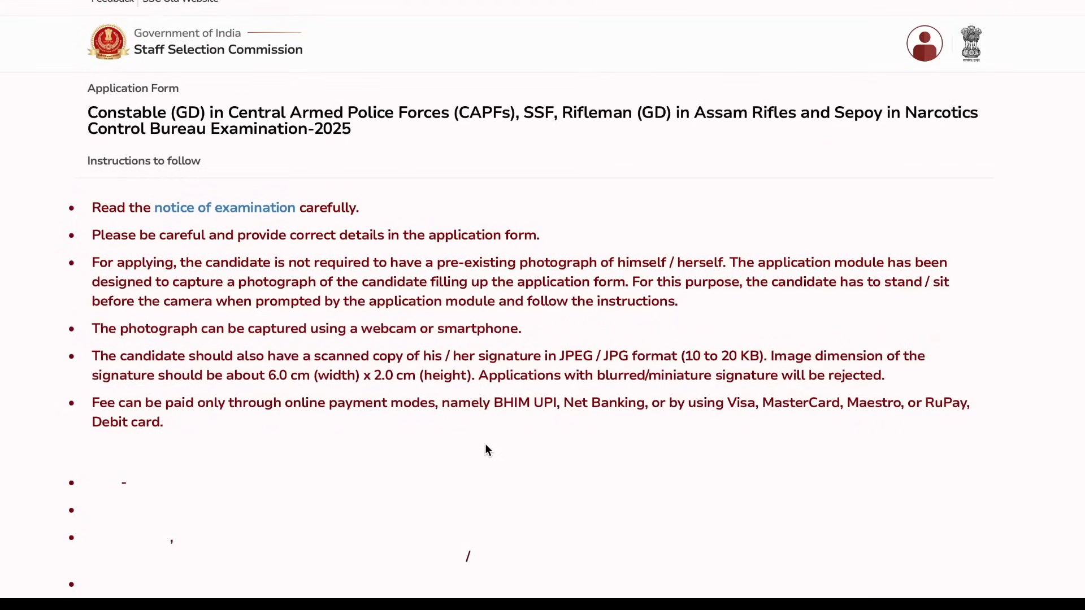
Review the signature format and dimension requirements in the instructions, then begin the Constable (GD) application form.
scroll(486, 449, down, 2)
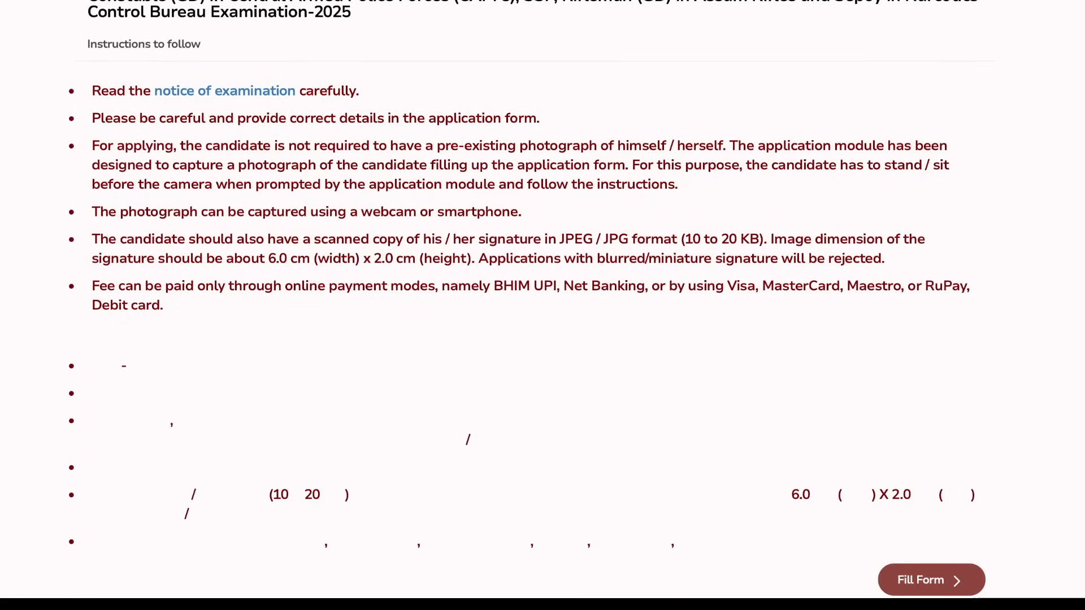
scroll(527, 300, up, 1)
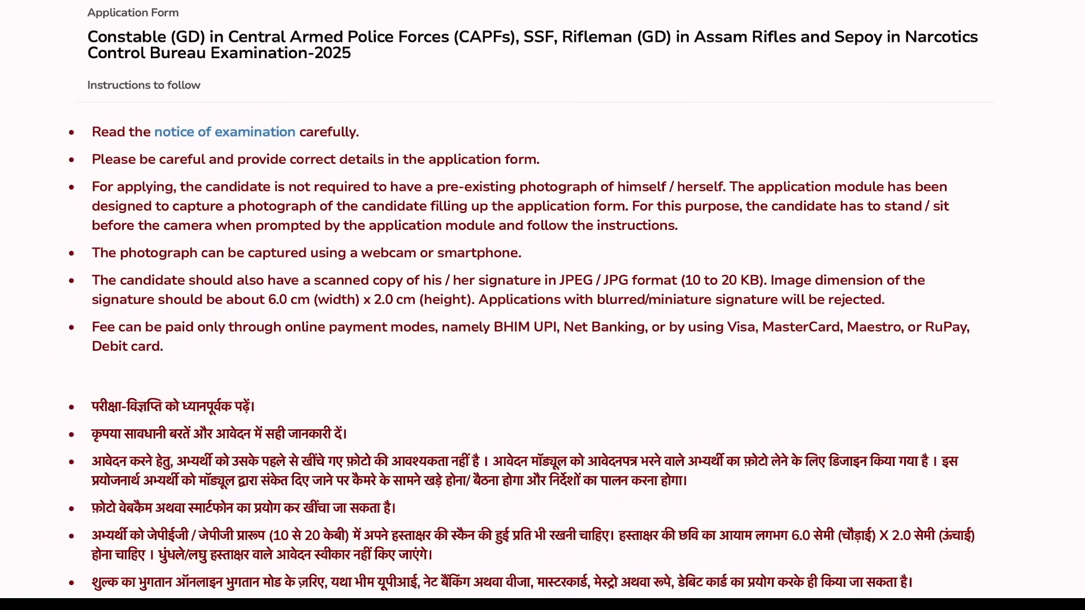
scroll(497, 299, down, 3)
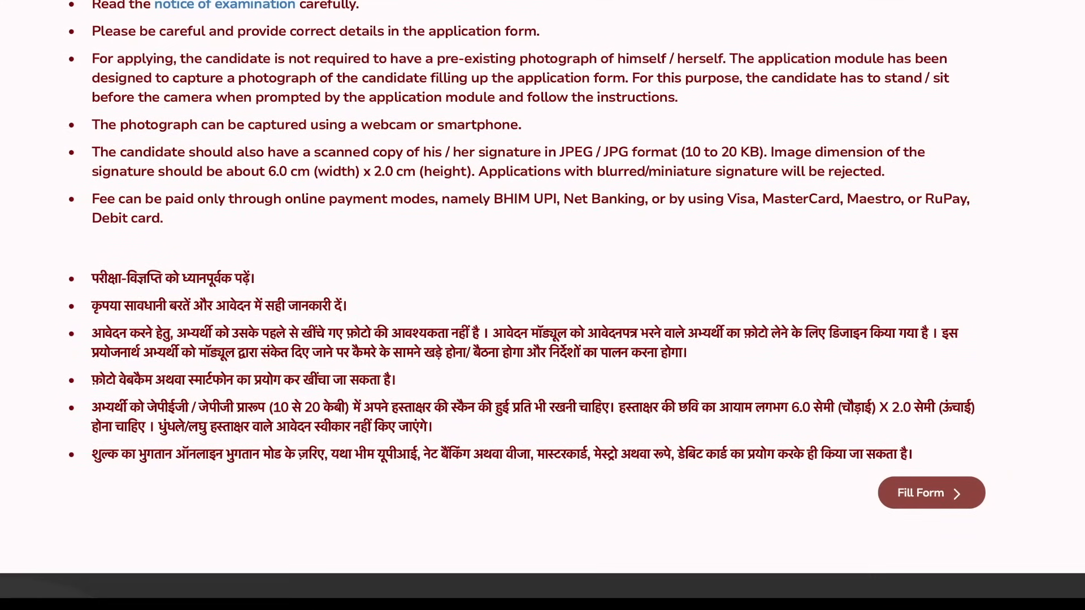
drag(130, 407, 496, 415)
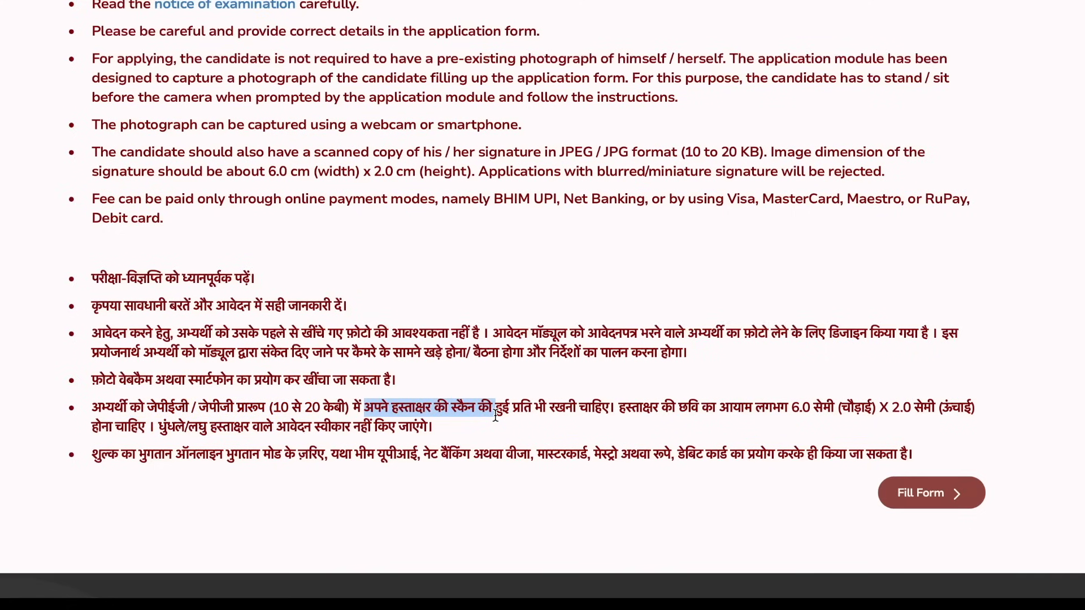
drag(659, 408, 770, 411)
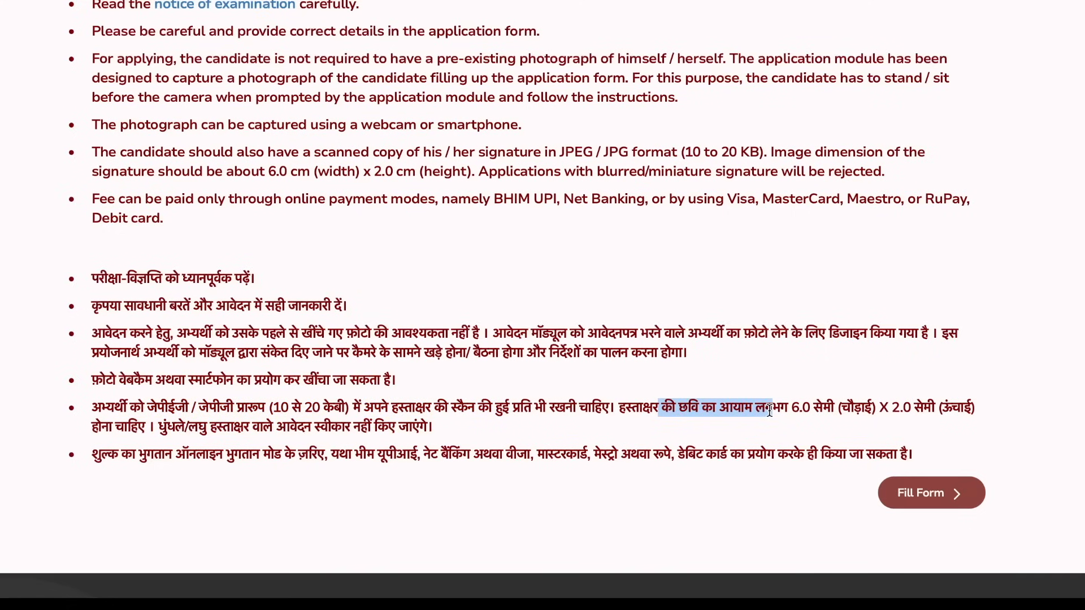
click(931, 508)
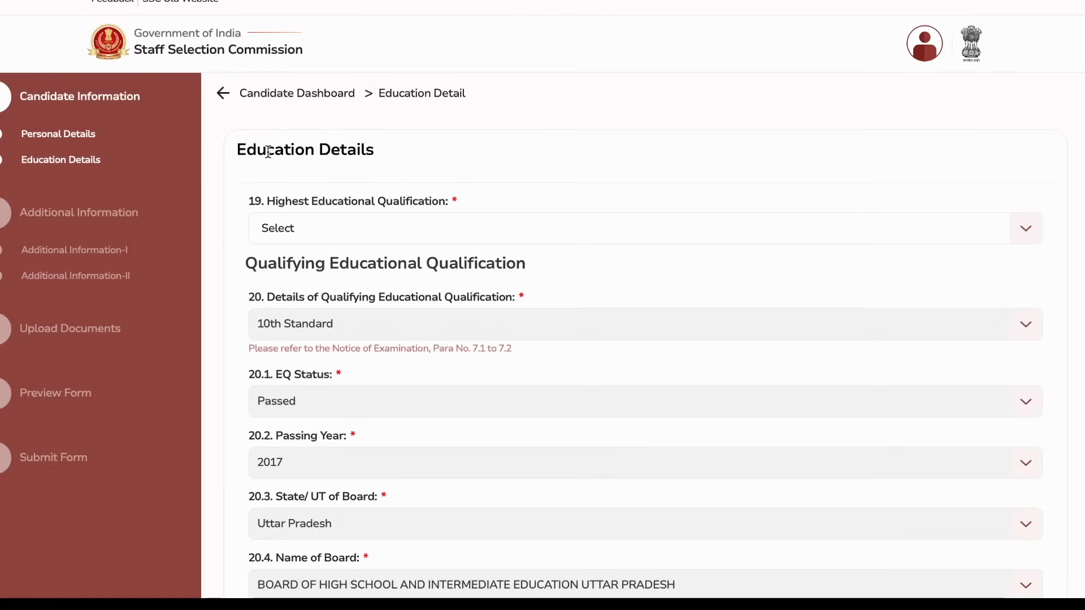
Set Highest Educational Qualification to Matriculation(10th).
drag(258, 150, 391, 148)
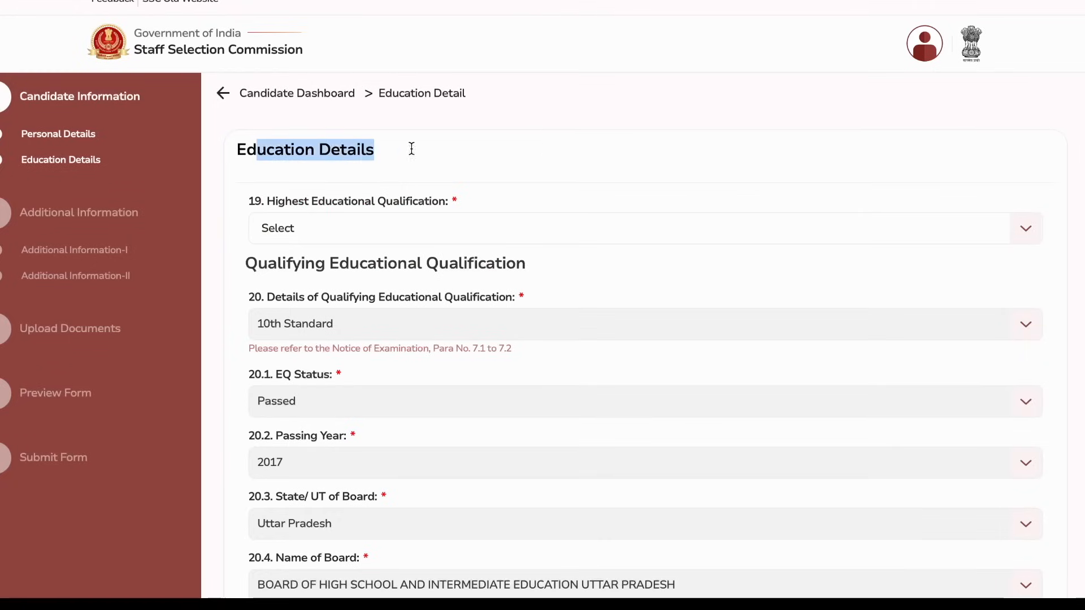
drag(275, 201, 477, 208)
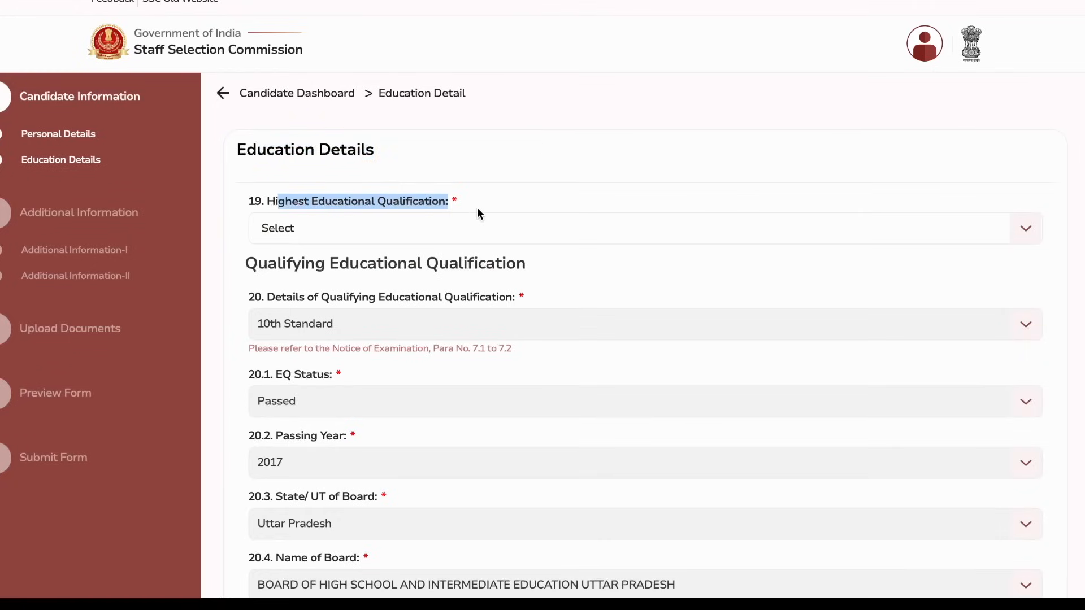
click(477, 208)
click(490, 231)
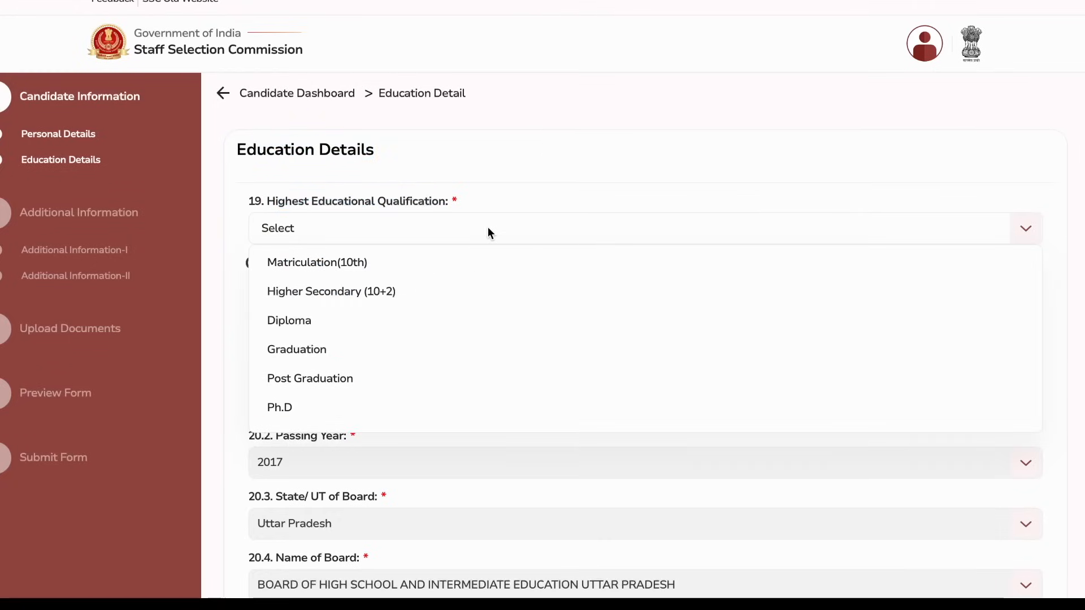
click(477, 264)
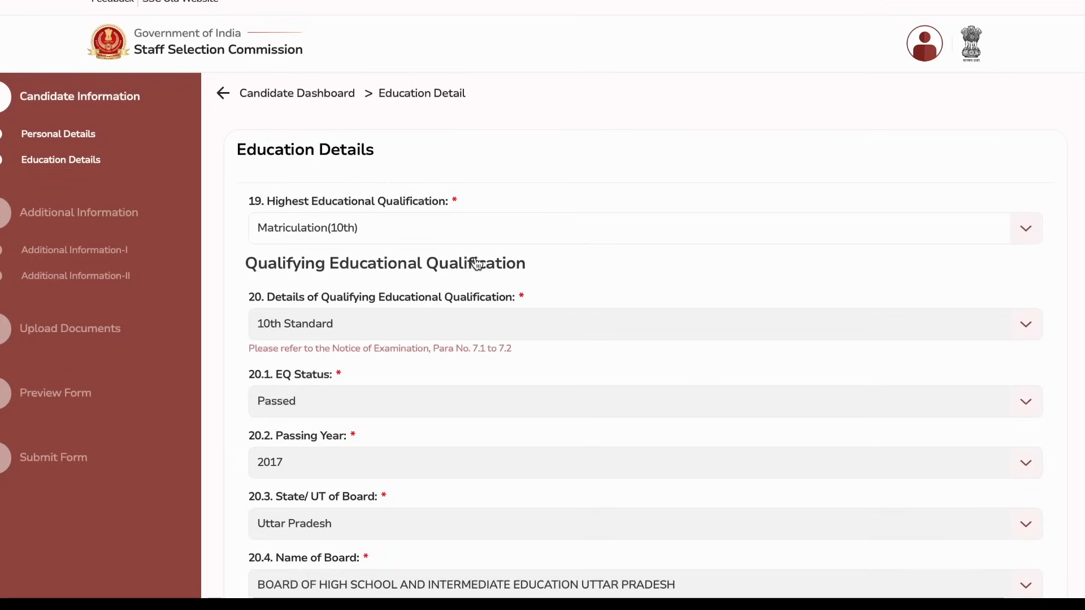
Enter 87.90 as the matriculation percentage and save the Education Details.
scroll(476, 264, down, 7)
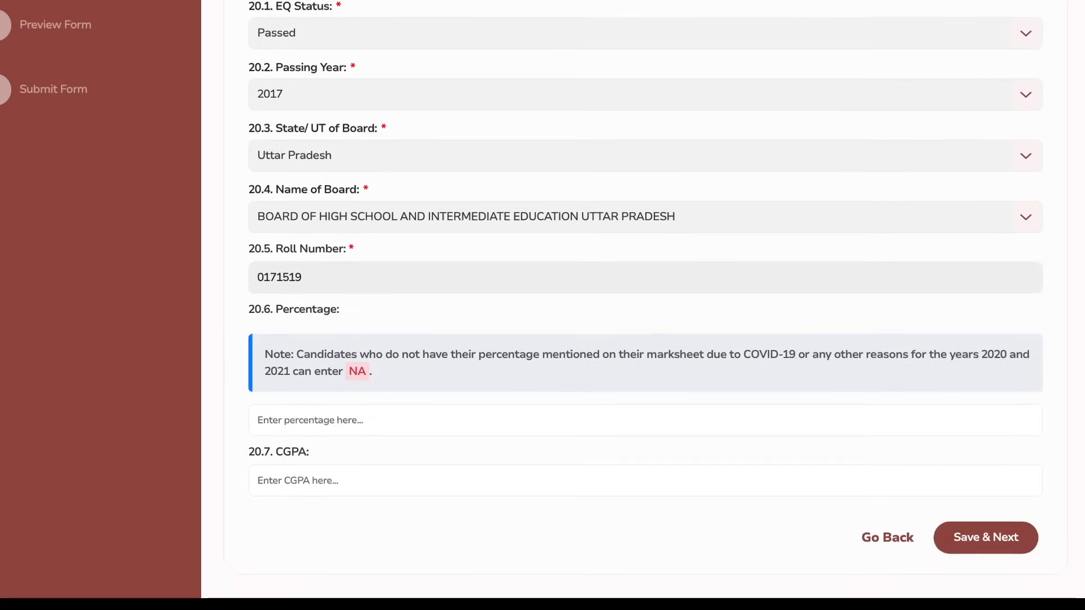
scroll(543, 299, down, 1)
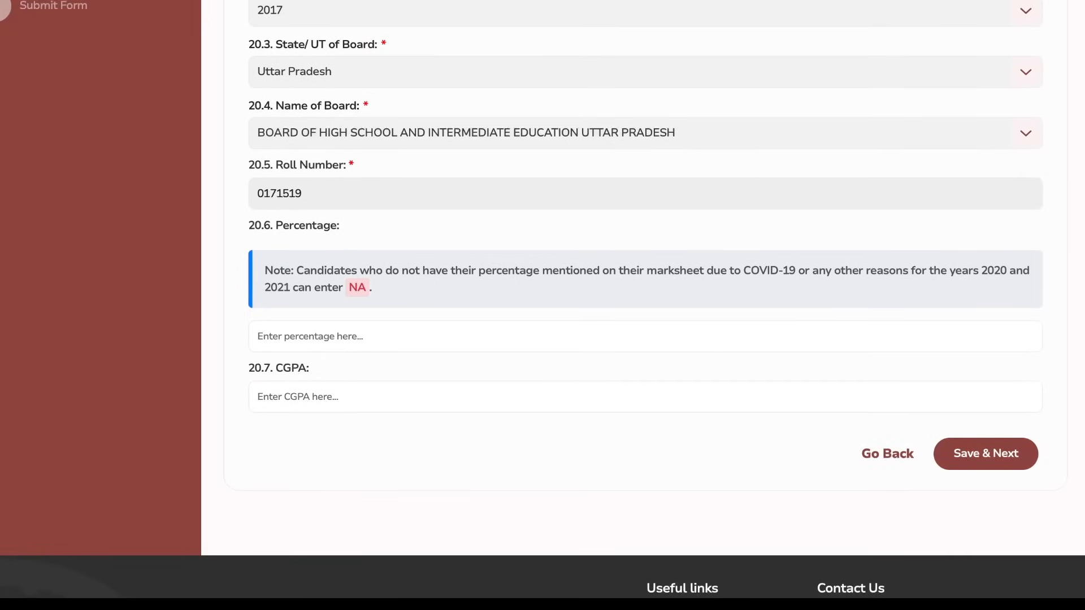
scroll(543, 299, down, 1)
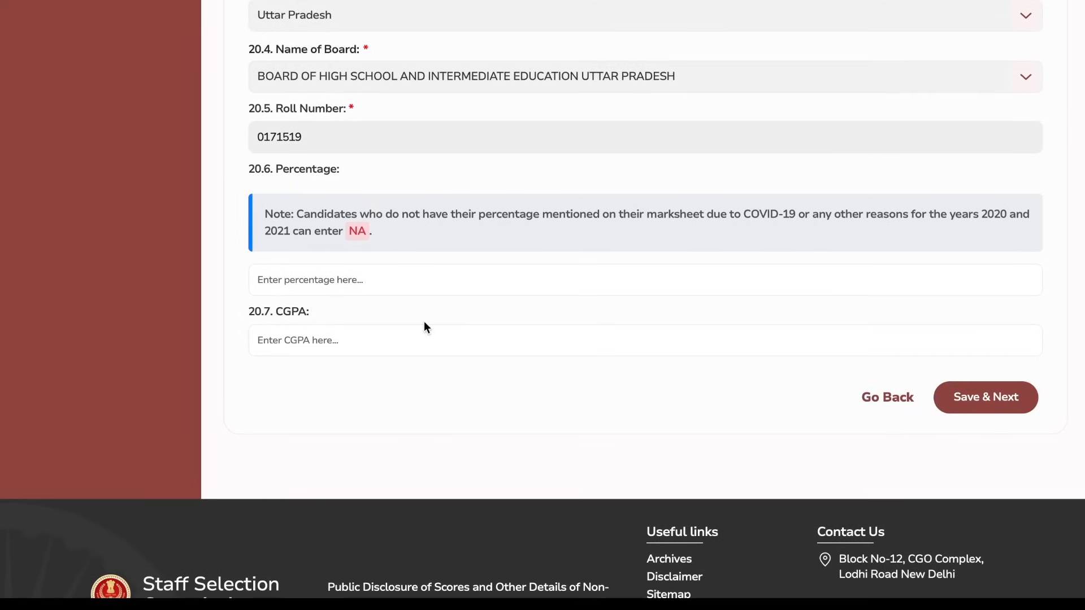
click(426, 288)
text(87)
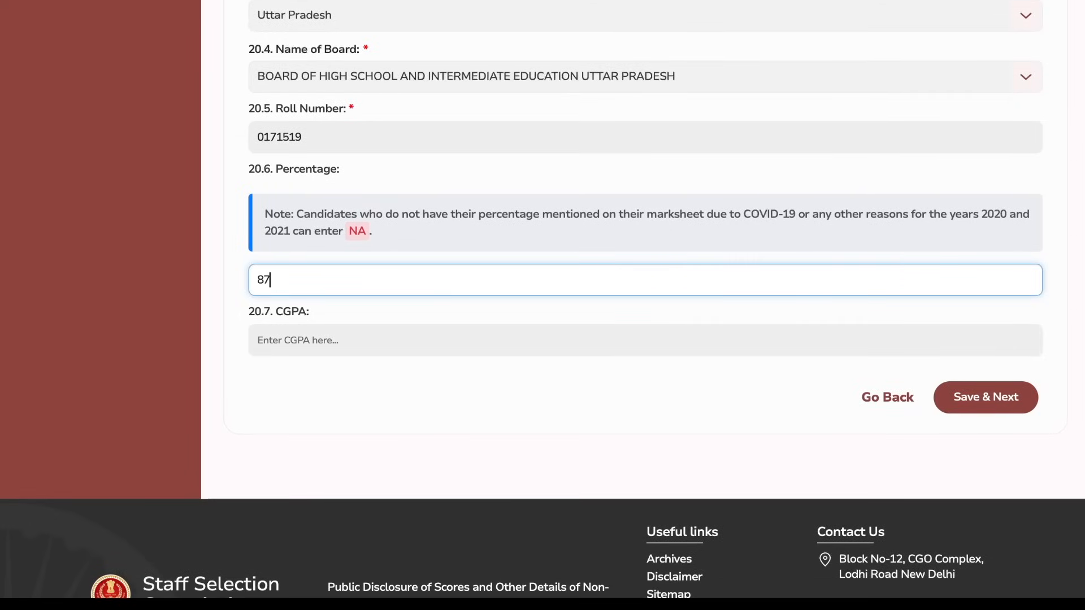
text(.90)
click(577, 414)
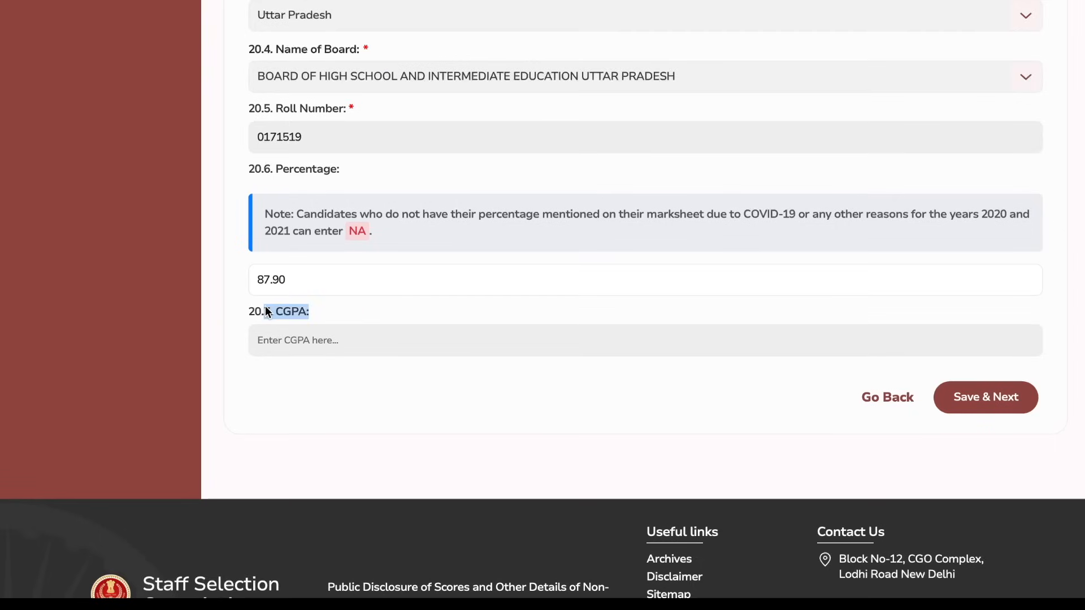
click(989, 408)
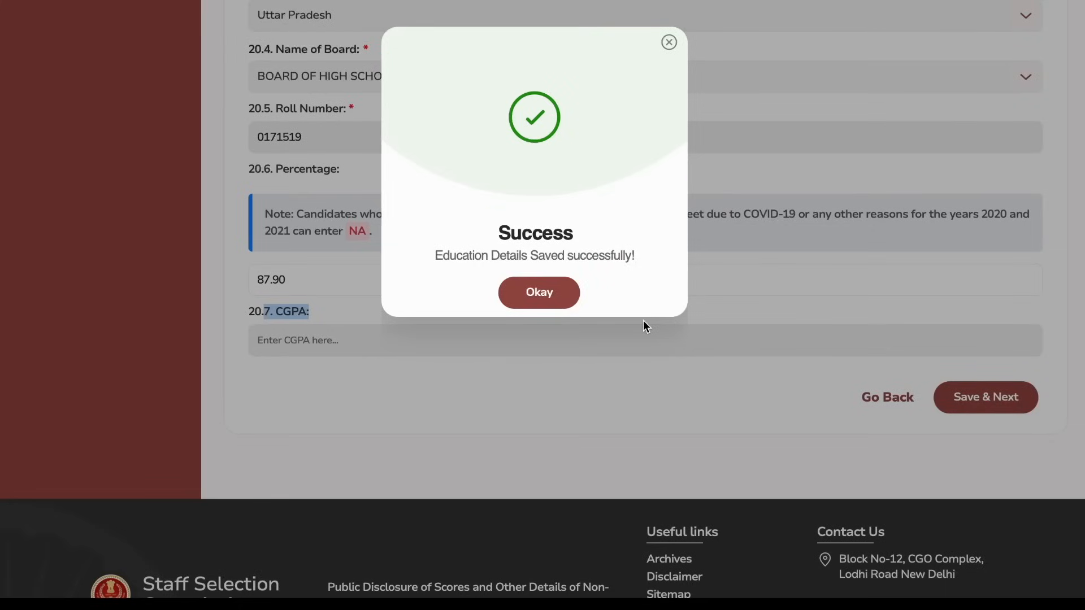
Answer No to the ex-servicemen question.
click(552, 295)
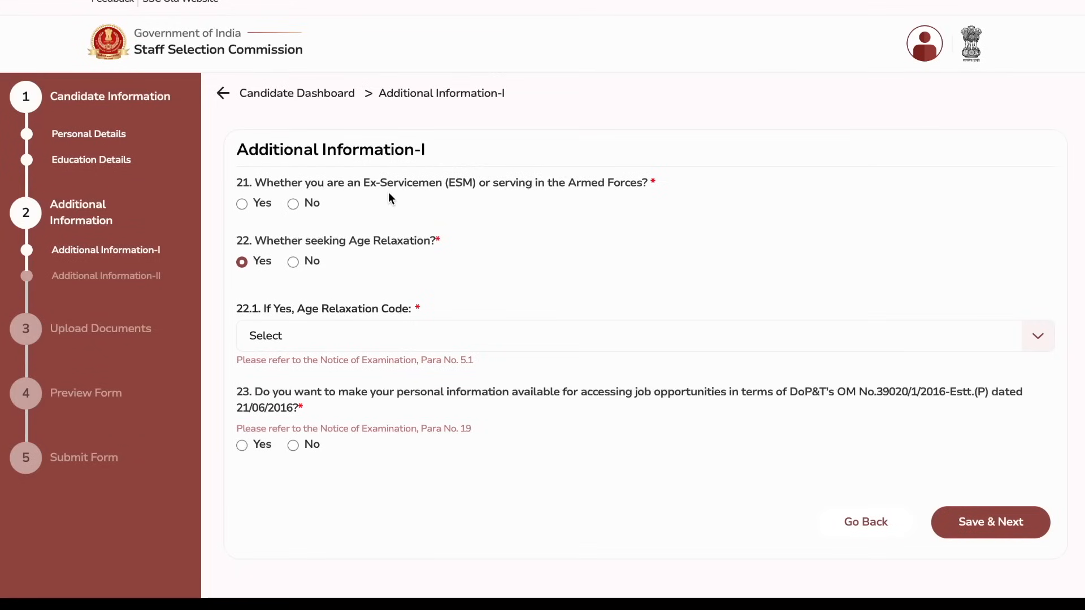
drag(358, 182, 483, 189)
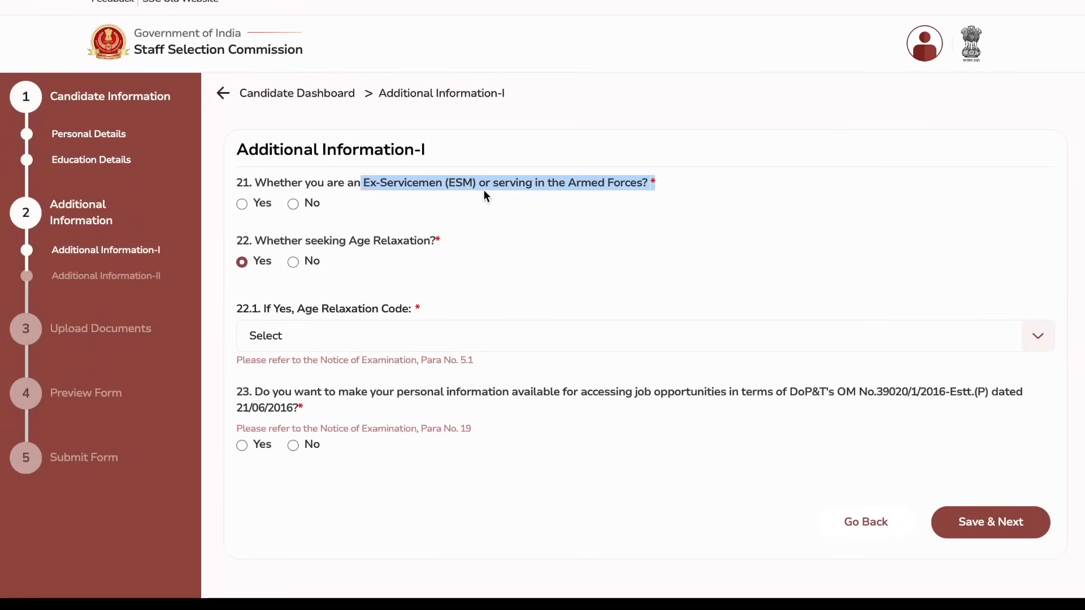
click(241, 204)
Answer No to age relaxation after checking its codes, and save Additional Information-I.
drag(252, 240, 419, 248)
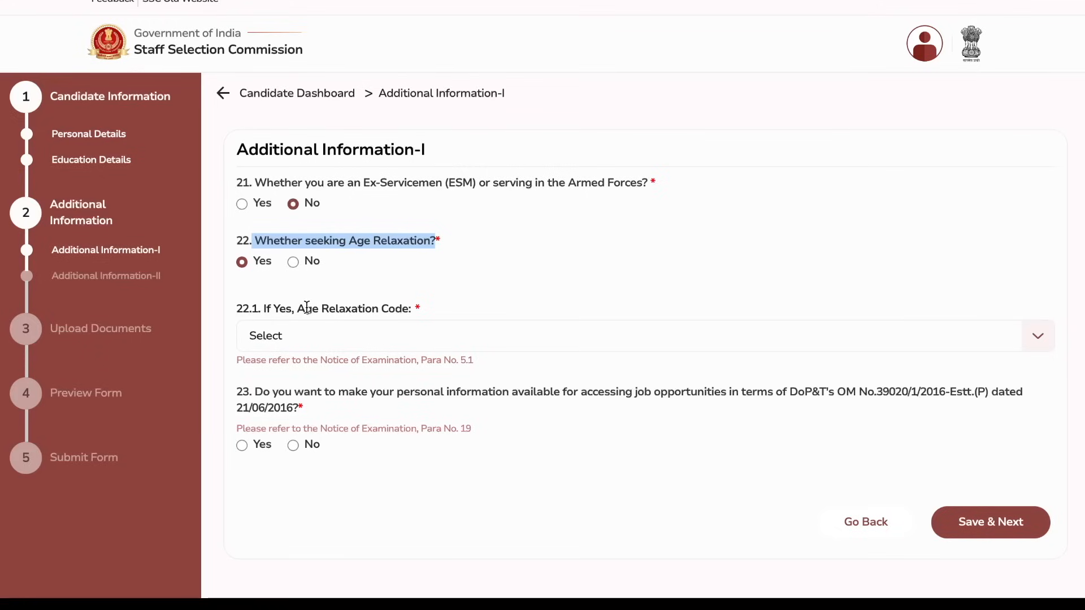
click(308, 334)
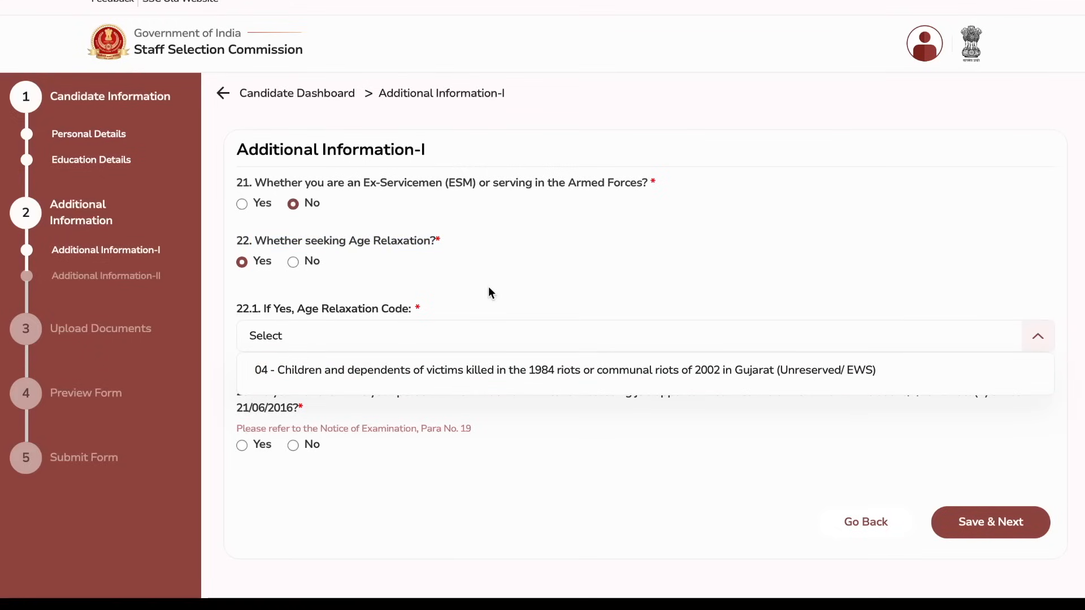
click(556, 272)
click(293, 262)
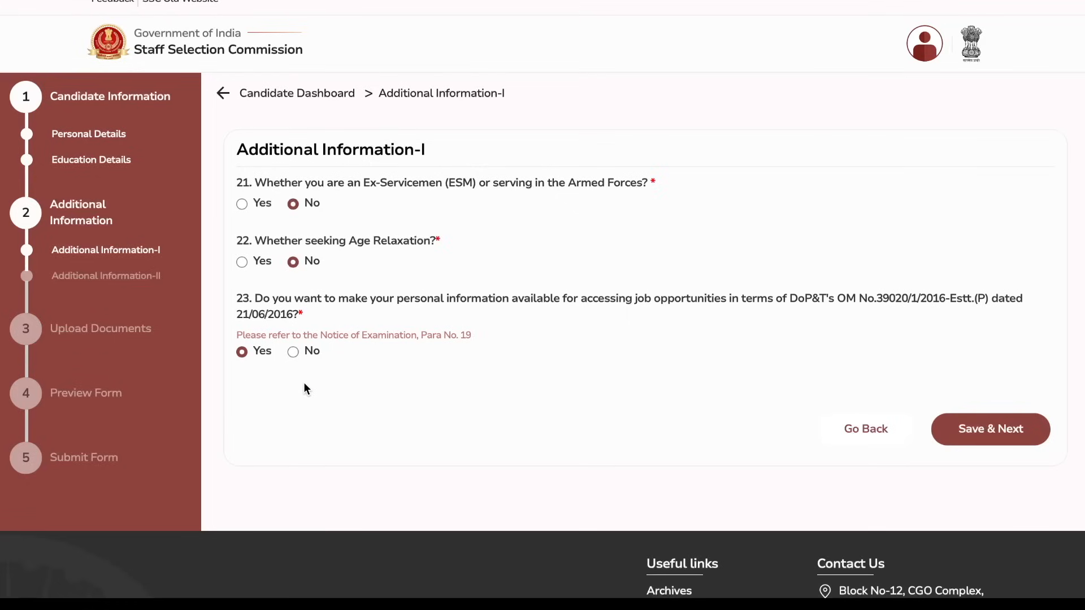
click(995, 439)
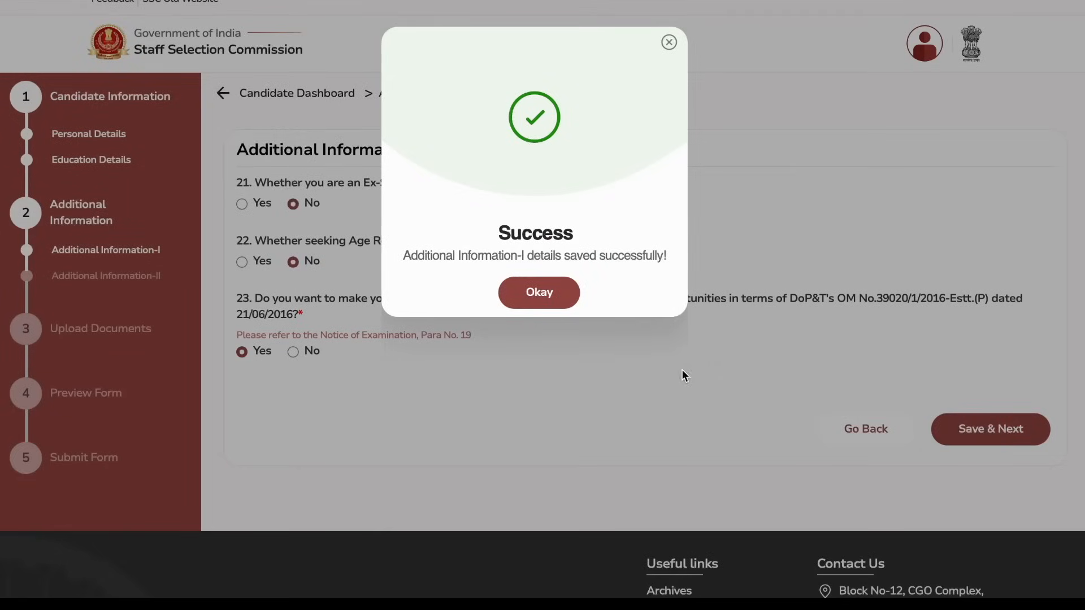
click(551, 295)
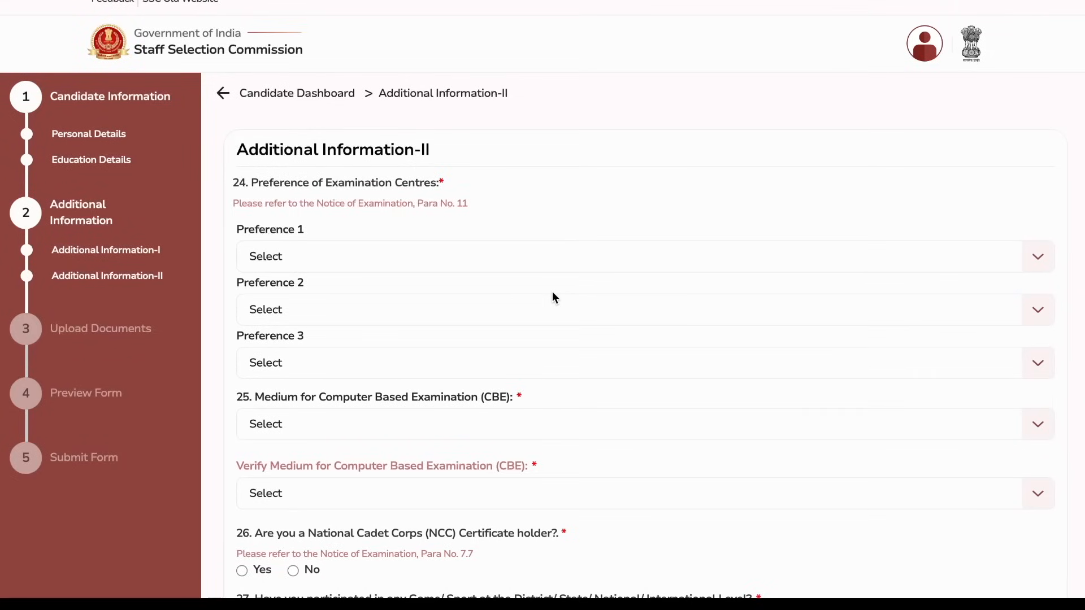
Set Preference 1, 2 and 3 to CR-Agra(3001), CR-Jhansi (3008) and CR-Kanpur (3009).
scroll(554, 296, down, 1)
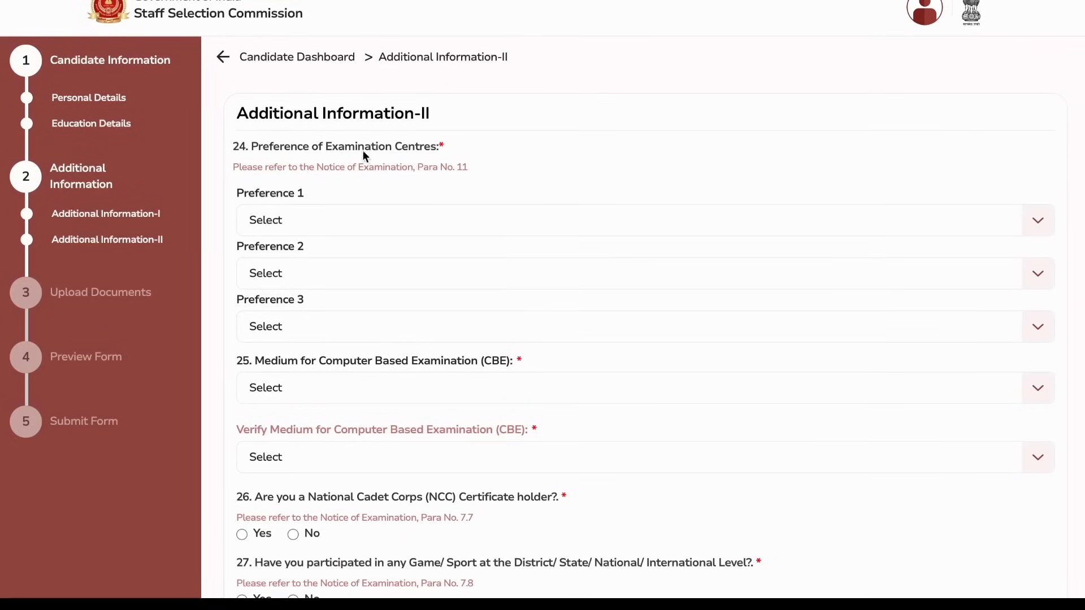
drag(318, 146, 457, 147)
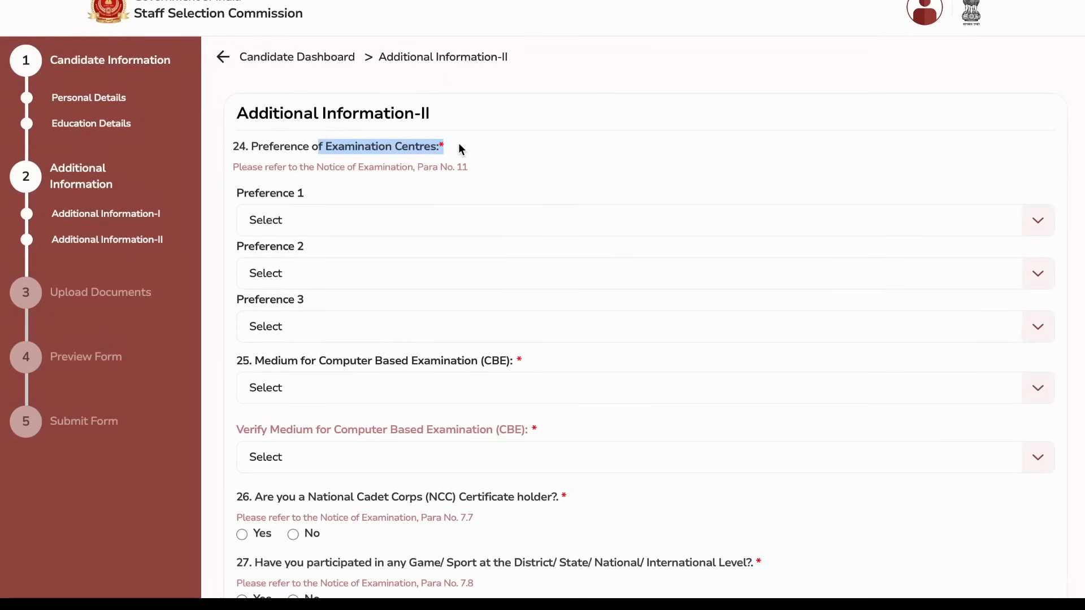
click(452, 218)
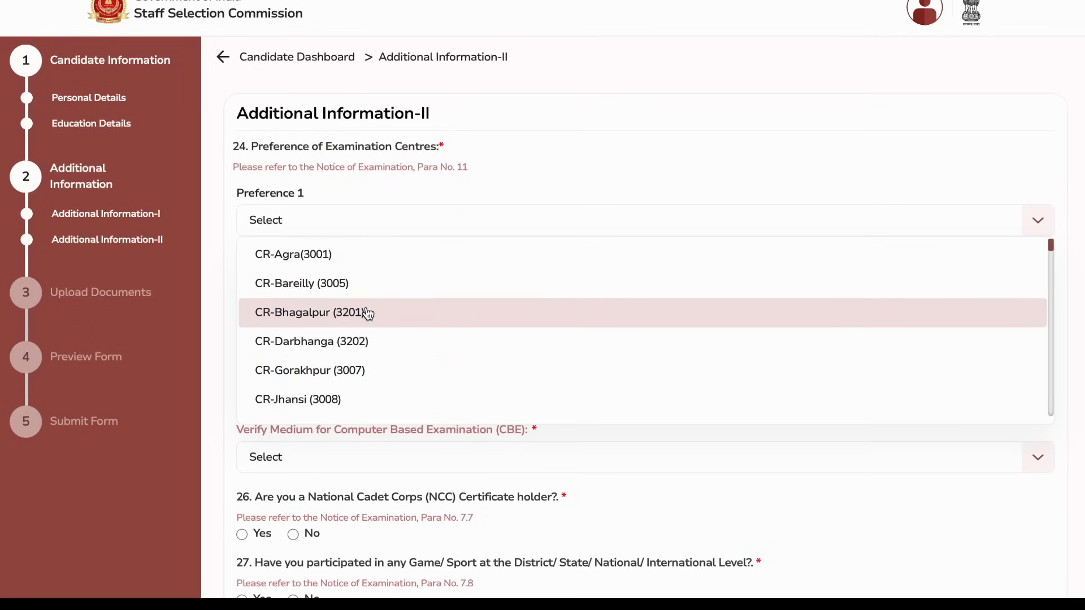
click(343, 256)
click(341, 274)
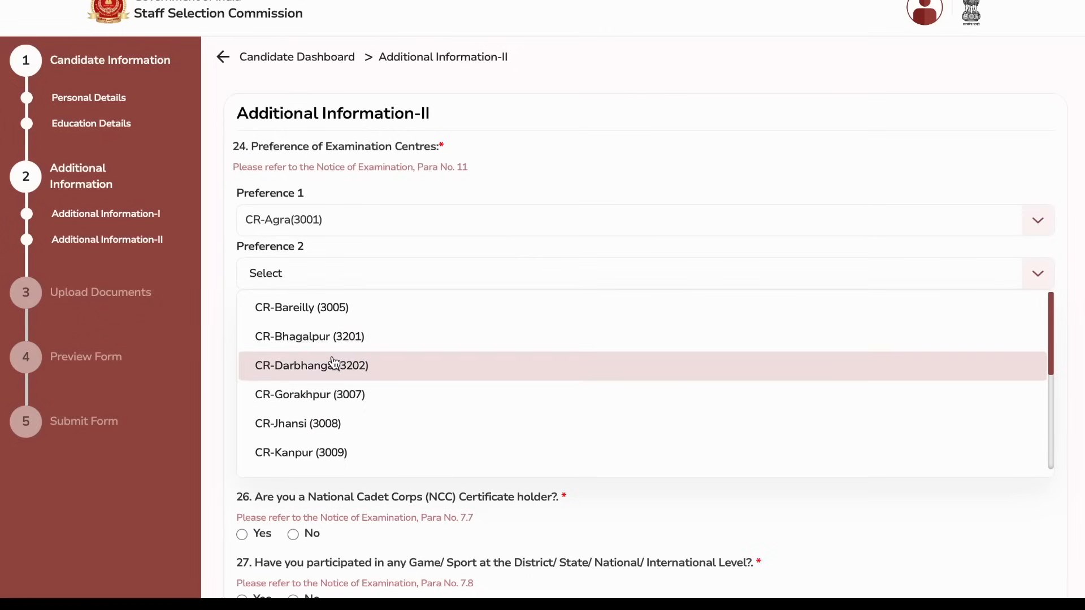
click(357, 431)
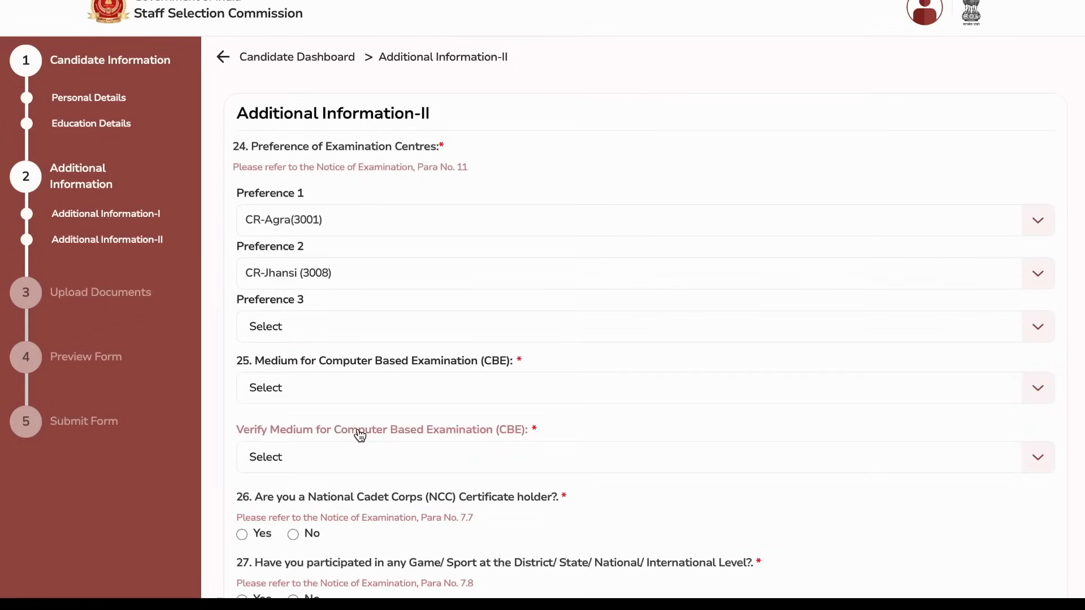
click(378, 332)
click(365, 477)
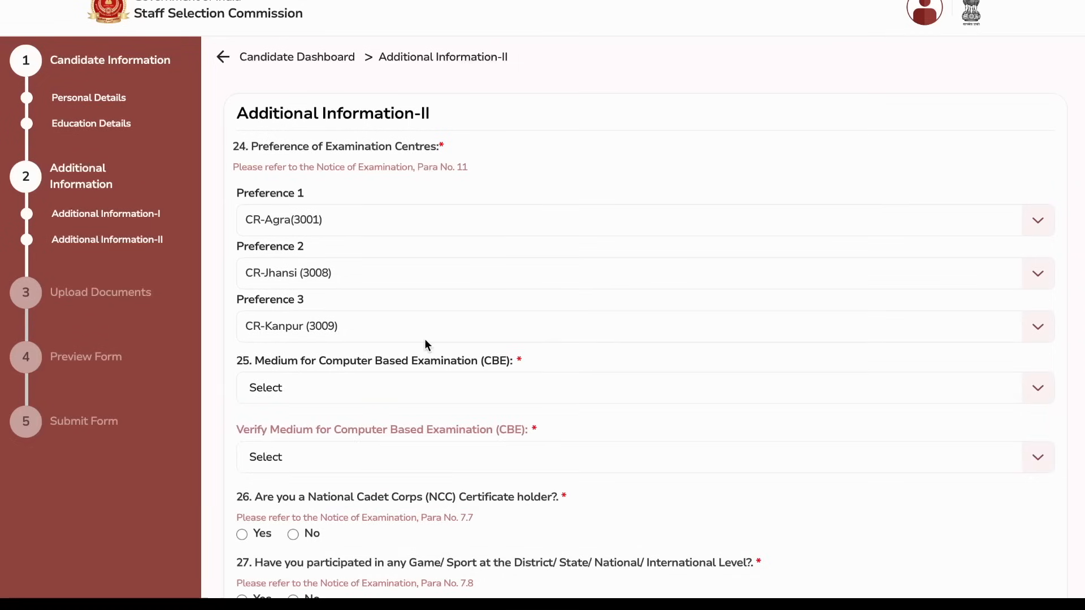
Set the CBE medium to 01 - Hindi and verify it as 01 - Hindi.
scroll(490, 324, down, 3)
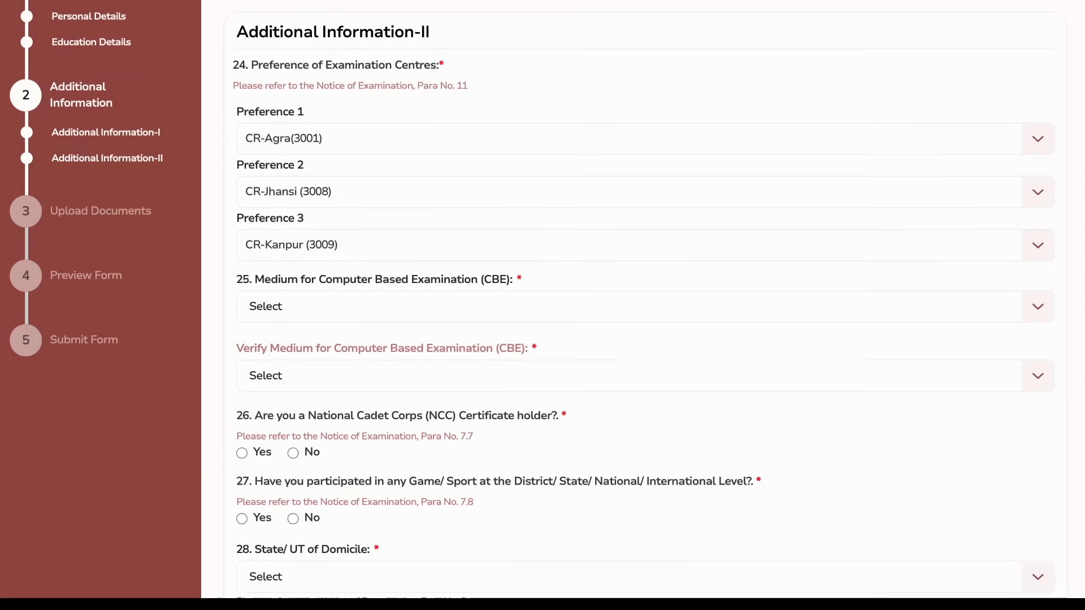
drag(278, 235, 525, 240)
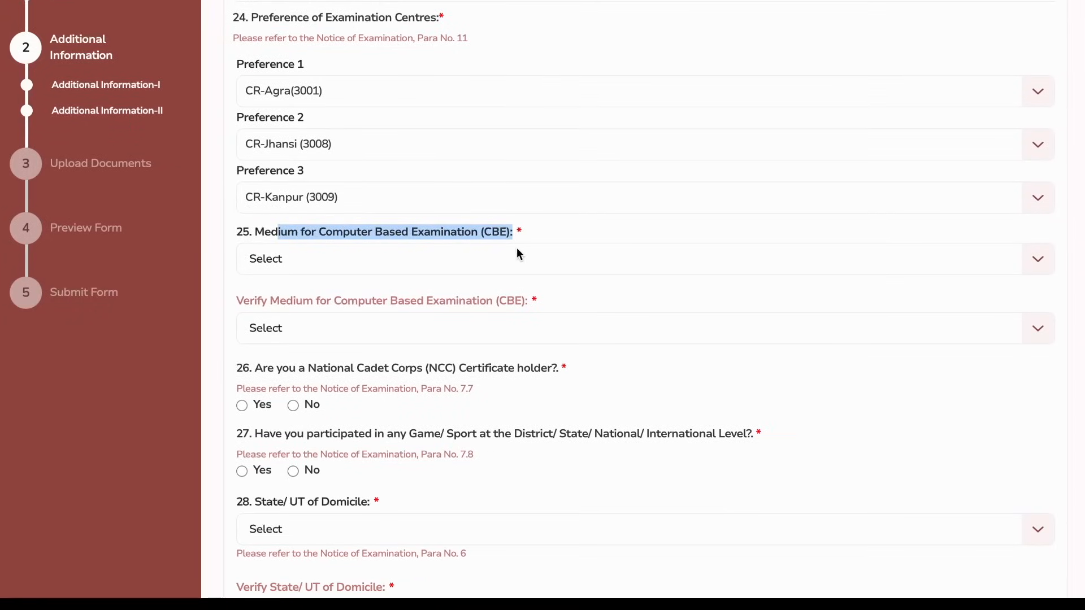
click(514, 258)
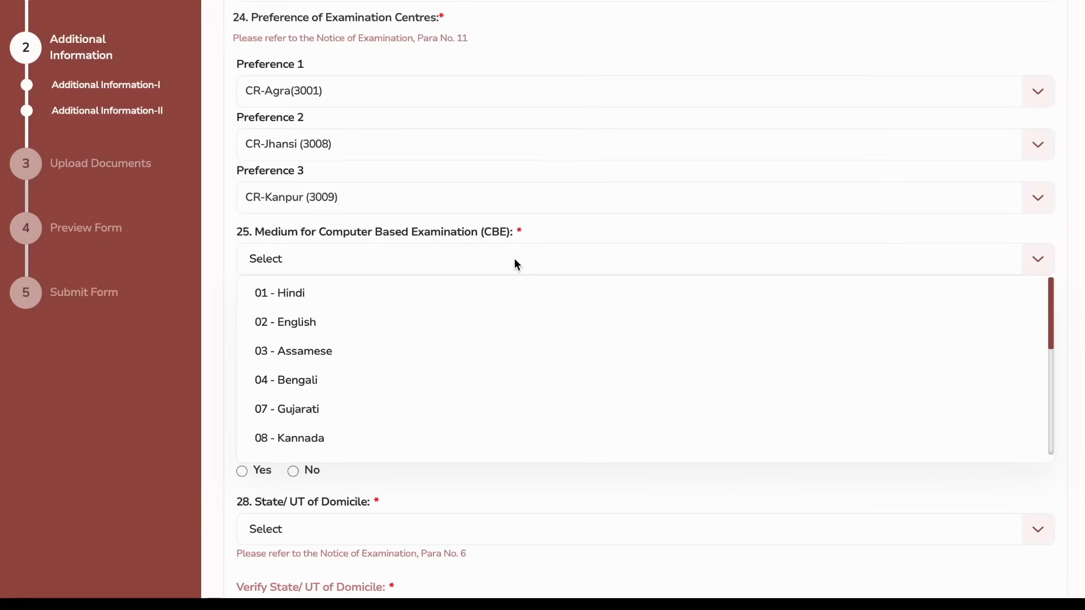
click(453, 291)
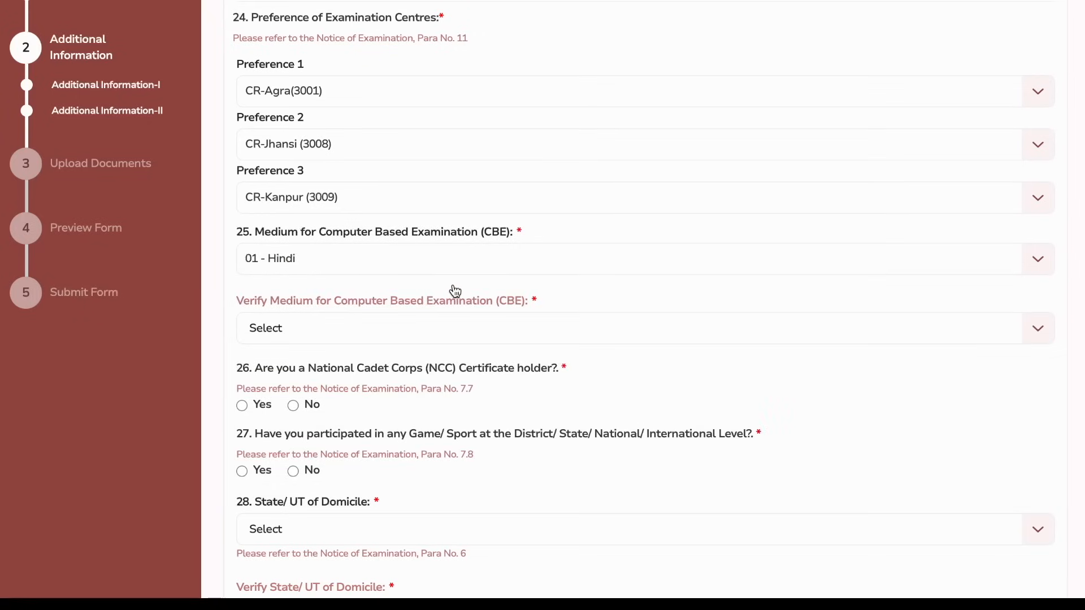
scroll(455, 292, down, 1)
scroll(438, 289, down, 1)
click(435, 277)
click(382, 297)
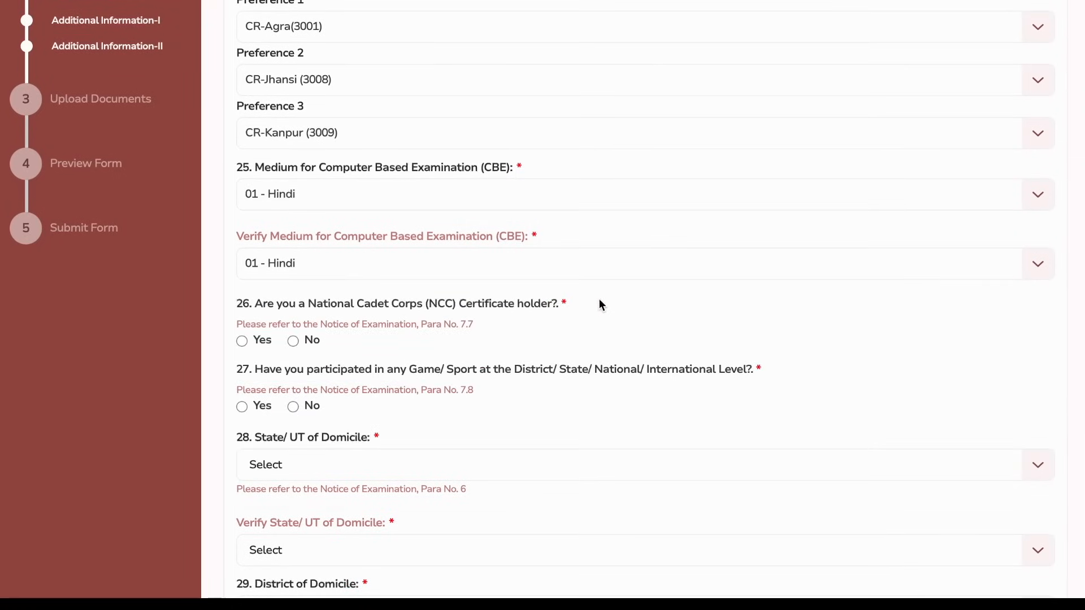
Answer No to the NCC certificate question and No to sports participation.
scroll(599, 300, down, 2)
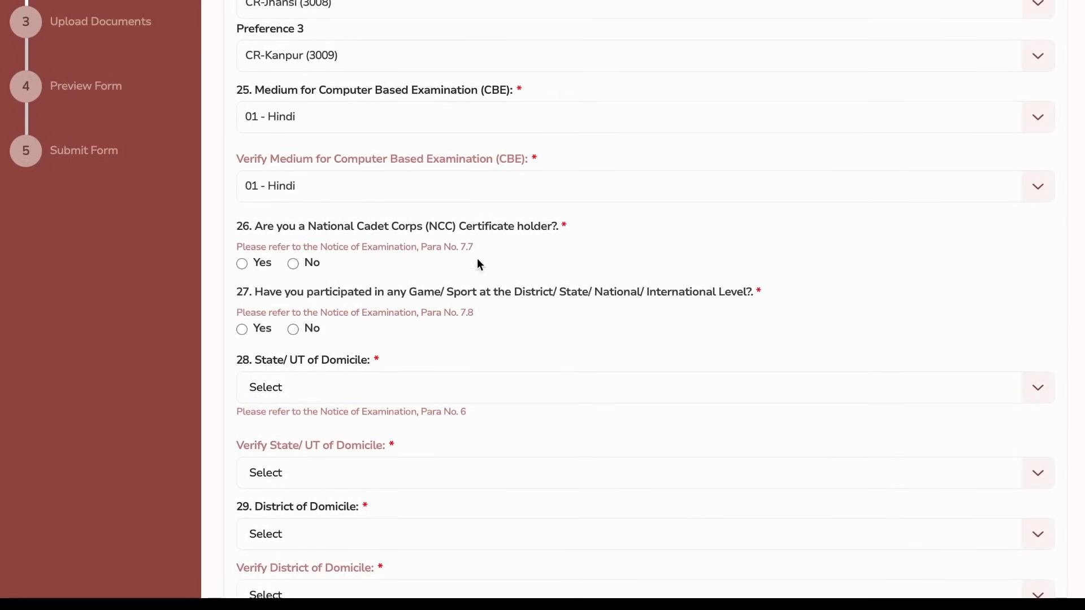
drag(372, 226, 518, 227)
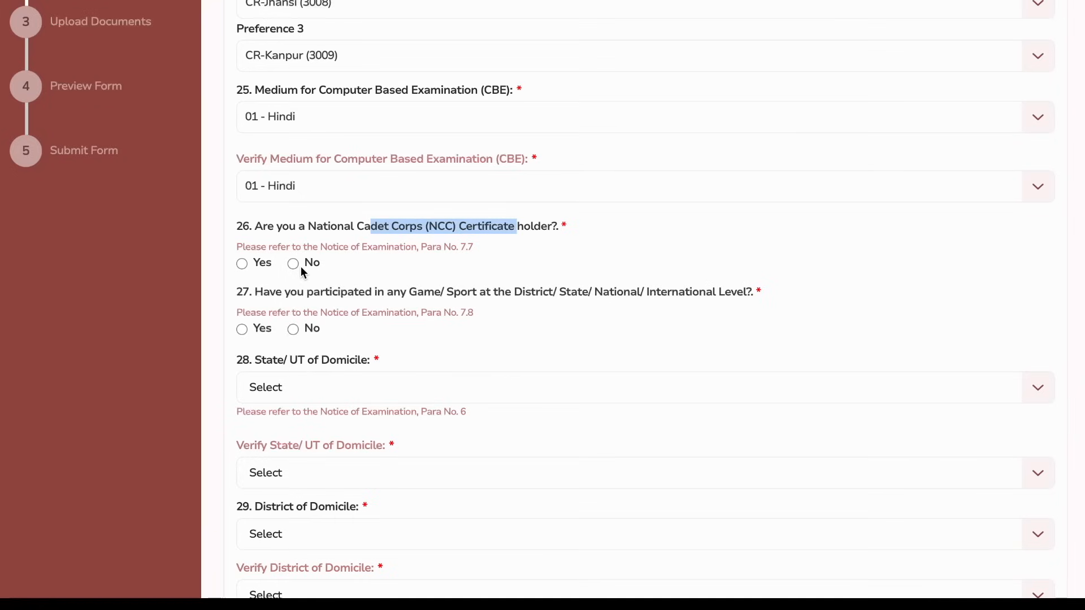
click(243, 264)
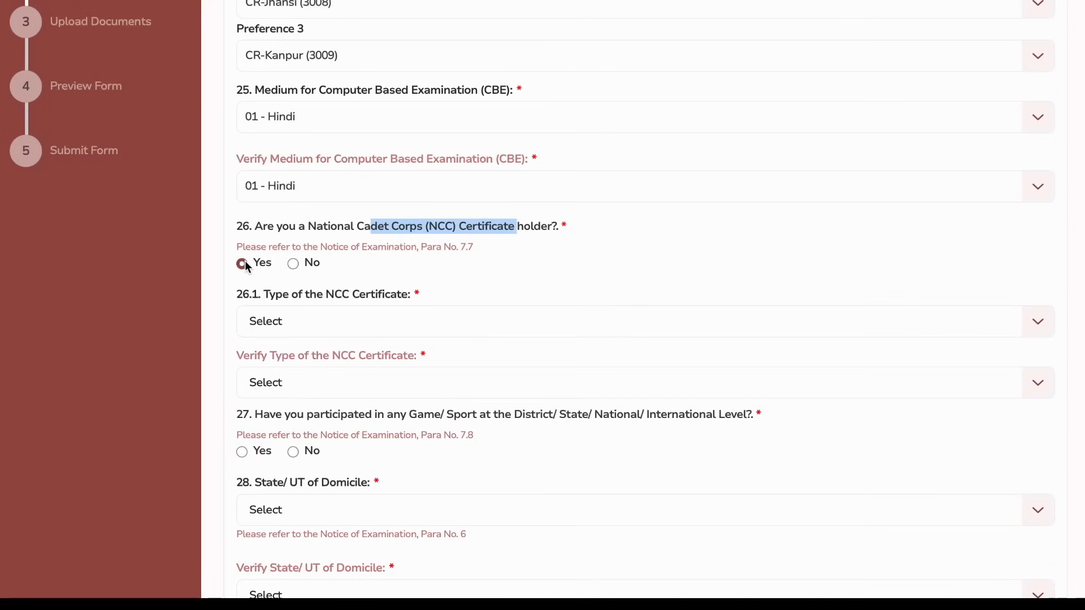
click(317, 321)
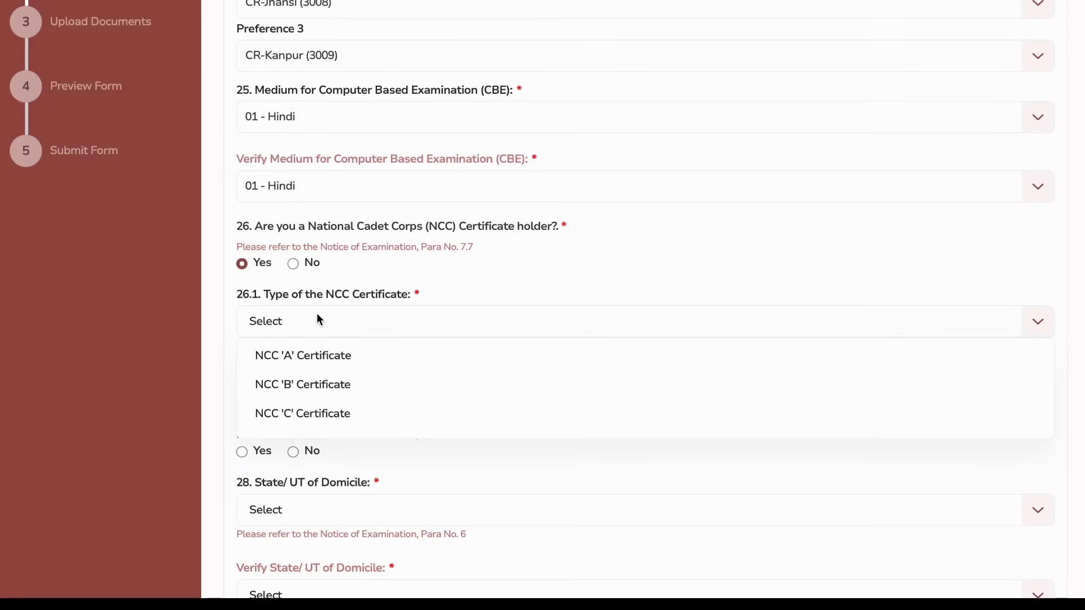
click(424, 277)
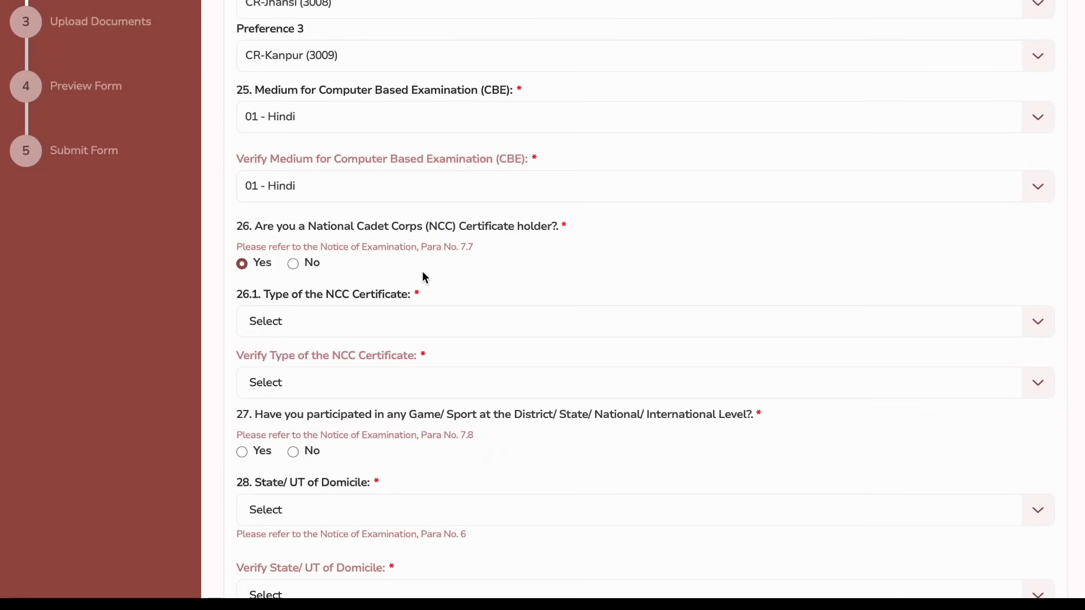
click(293, 264)
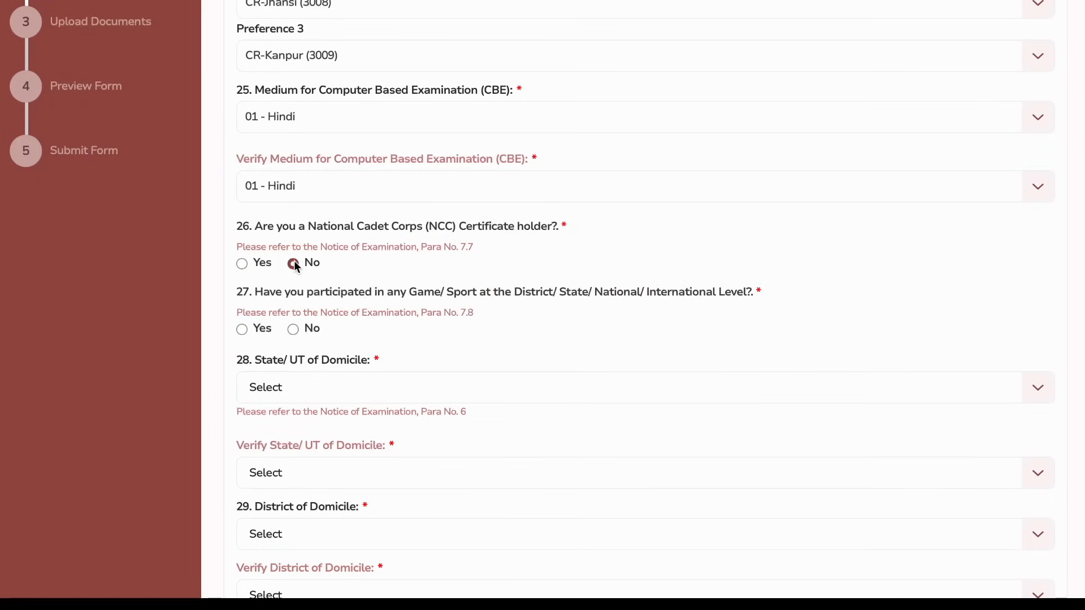
scroll(296, 266, down, 2)
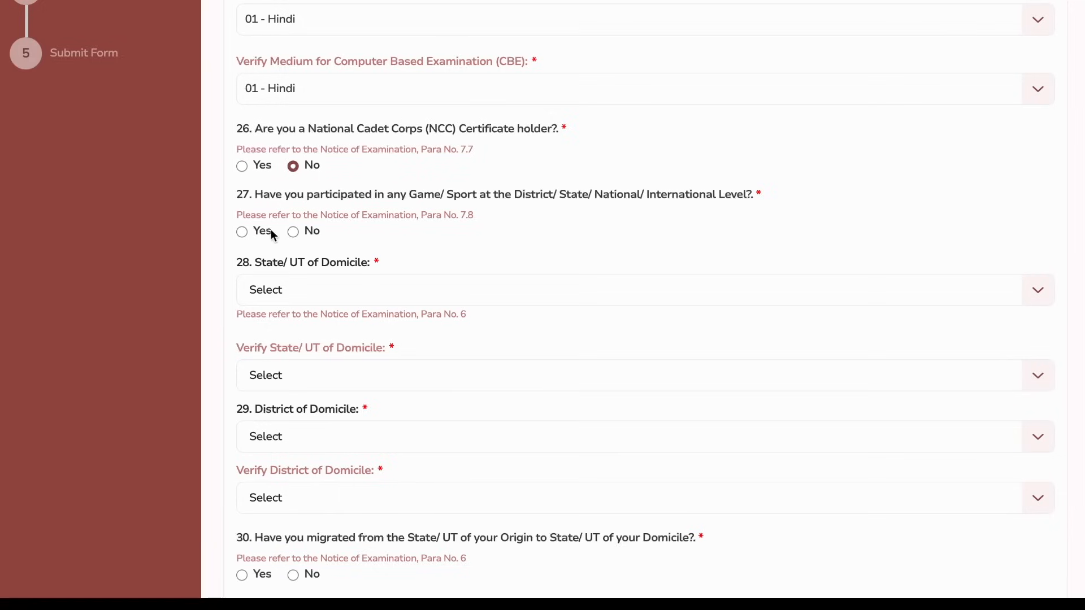
click(294, 230)
scroll(296, 235, down, 2)
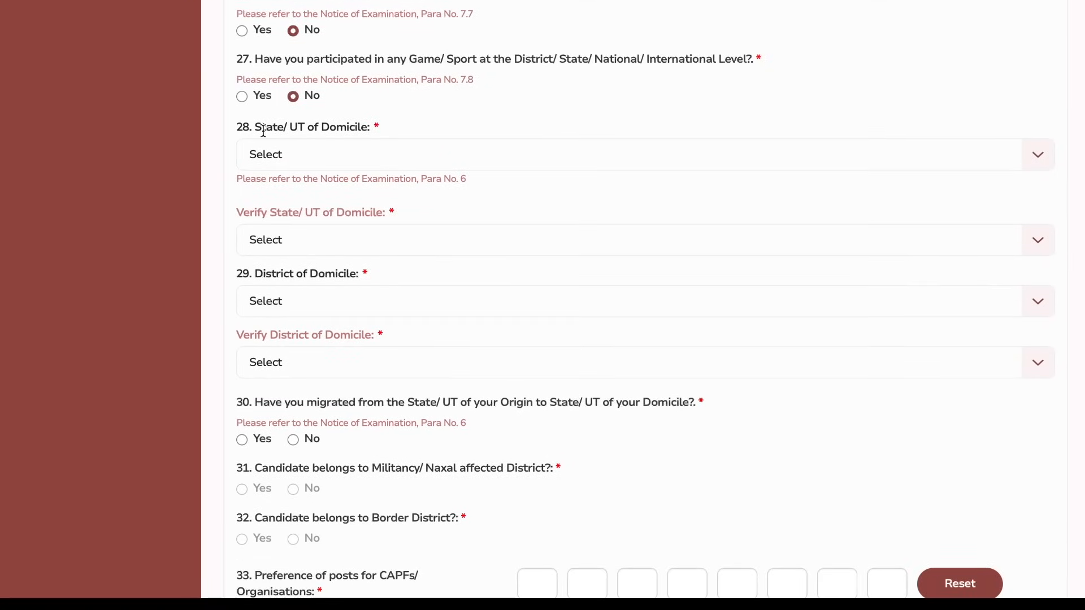
drag(257, 126, 386, 128)
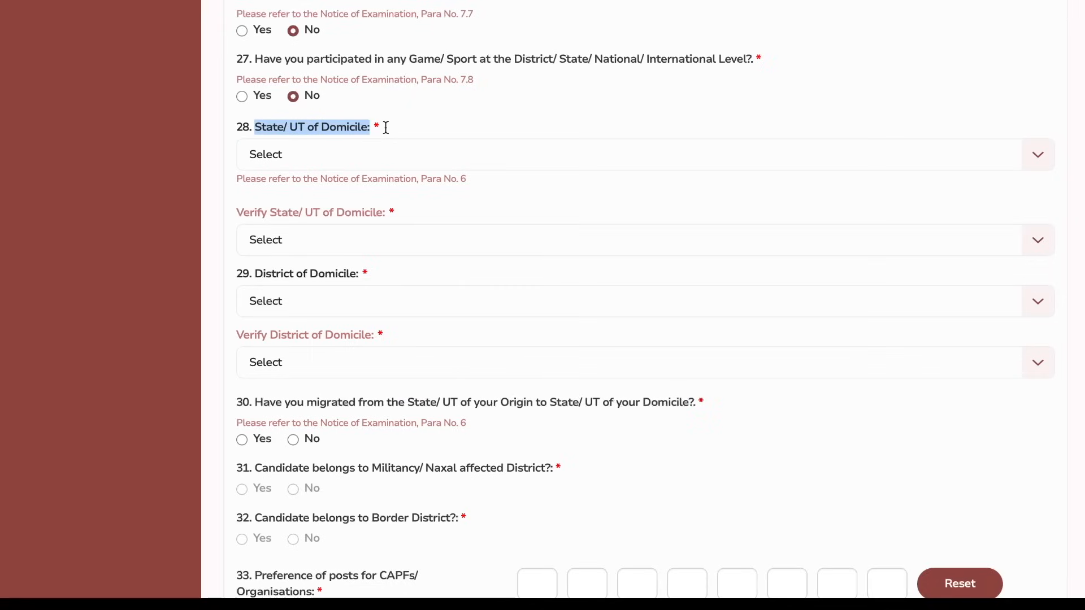
Choose Uttar Pradesh as the State/UT of domicile and verify it.
click(387, 147)
key(u)
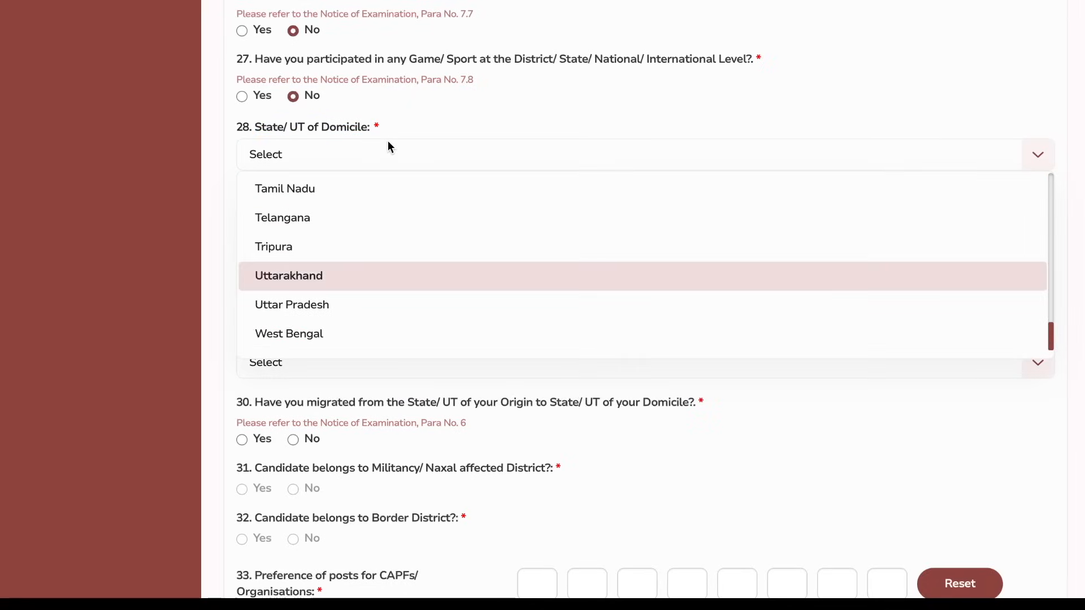
scroll(387, 145, down, 3)
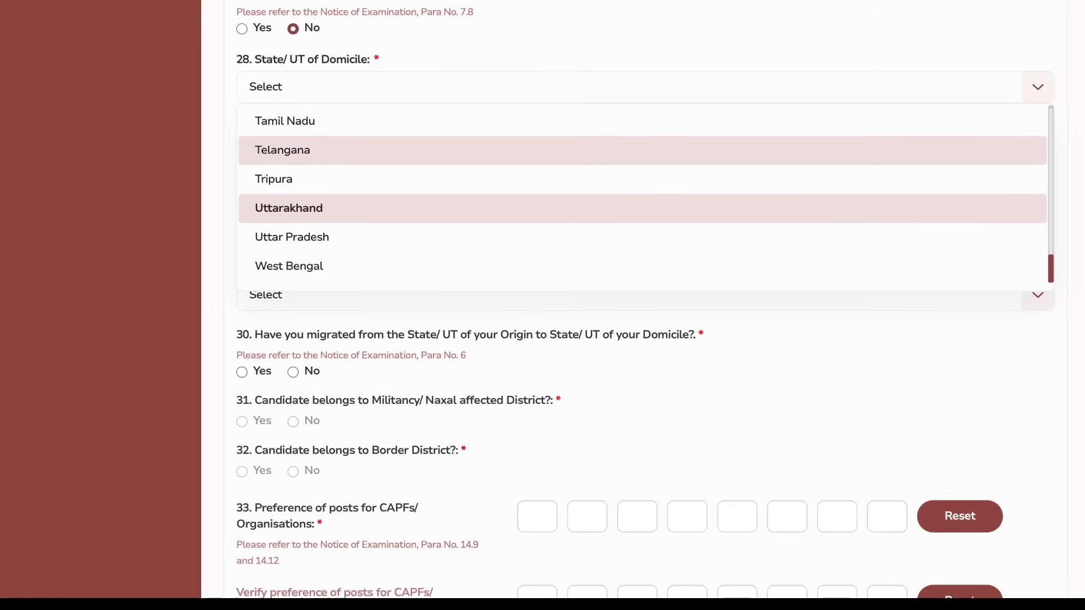
click(348, 208)
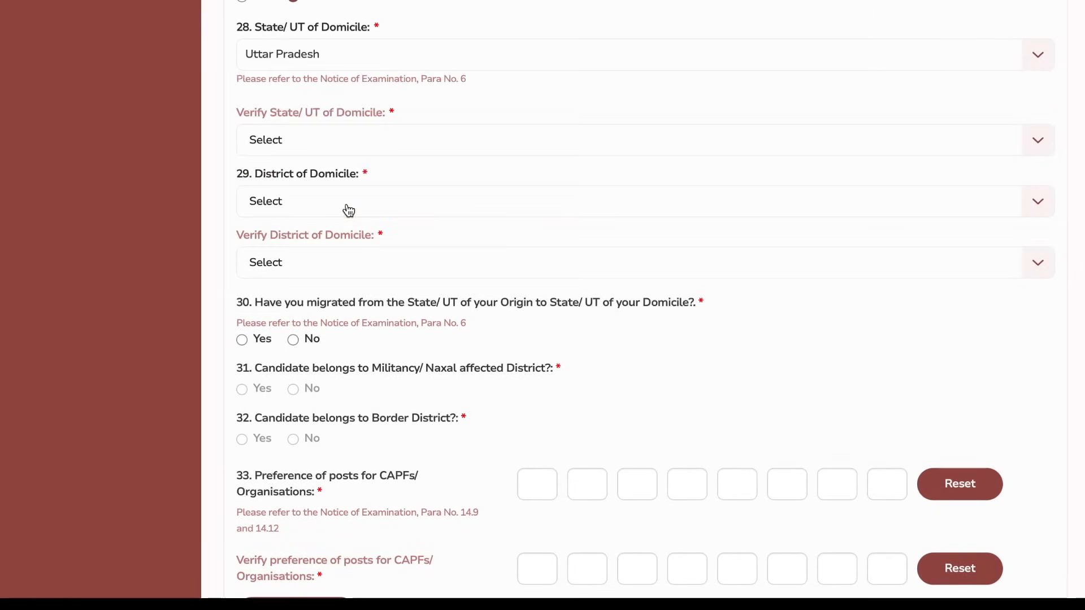
click(375, 145)
key(u)
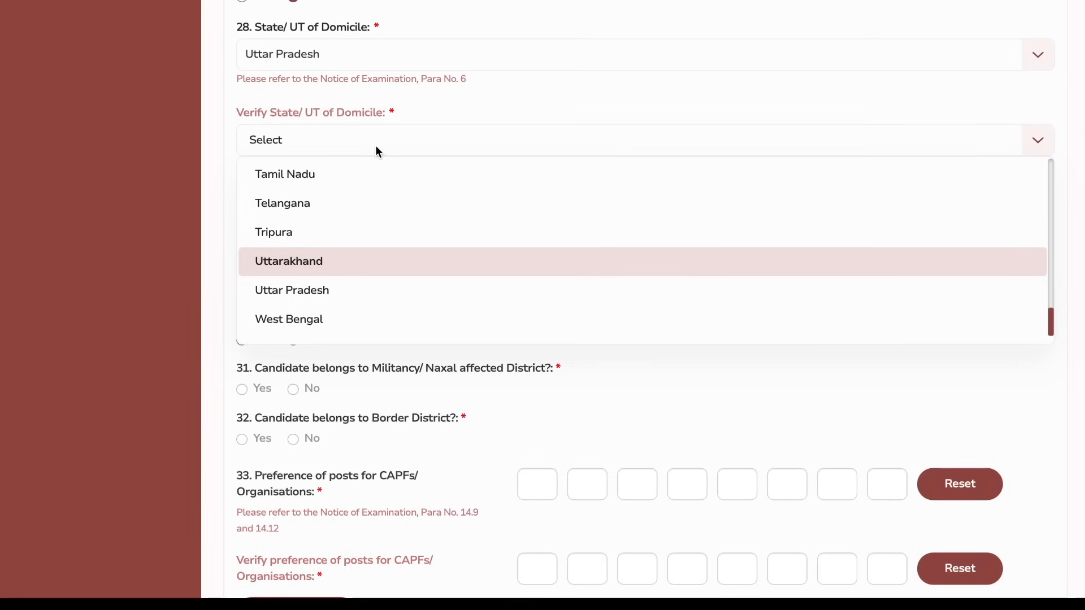
click(317, 298)
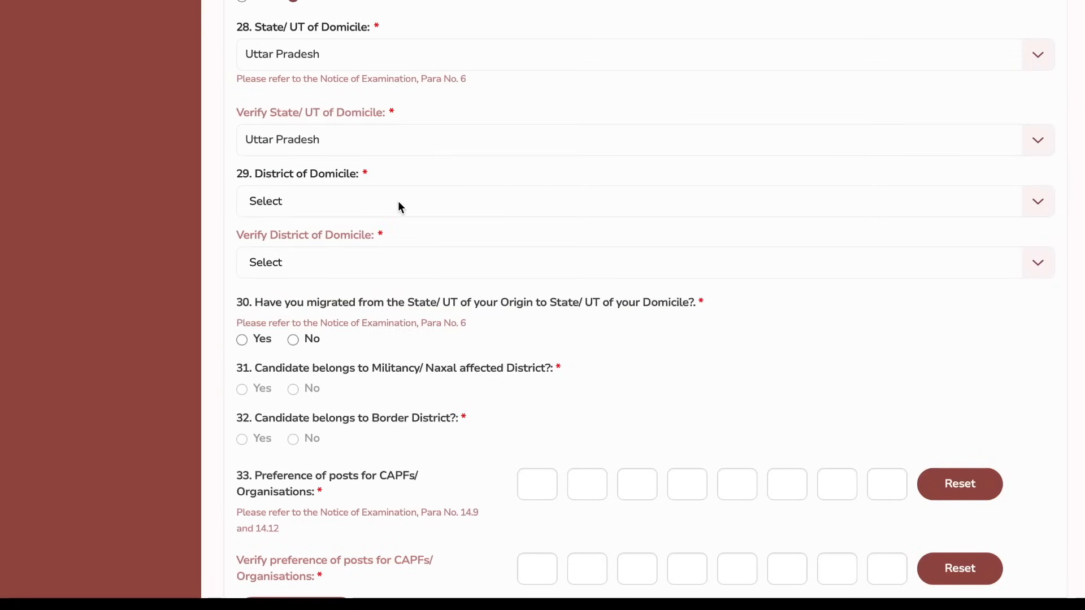
Choose Mathura as the district of domicile and verify it.
click(869, 201)
key(m)
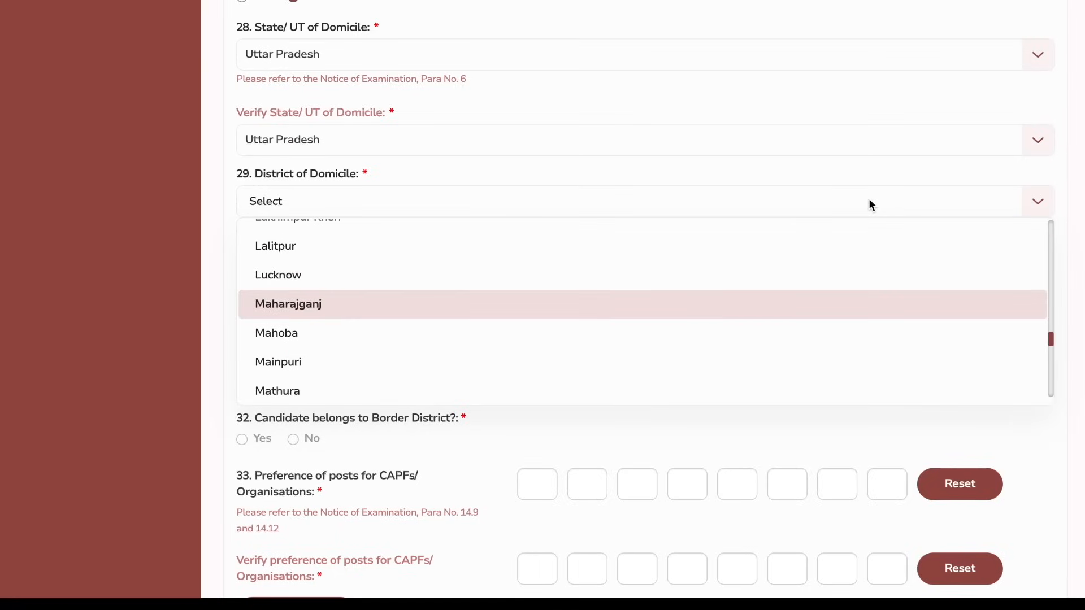
click(483, 398)
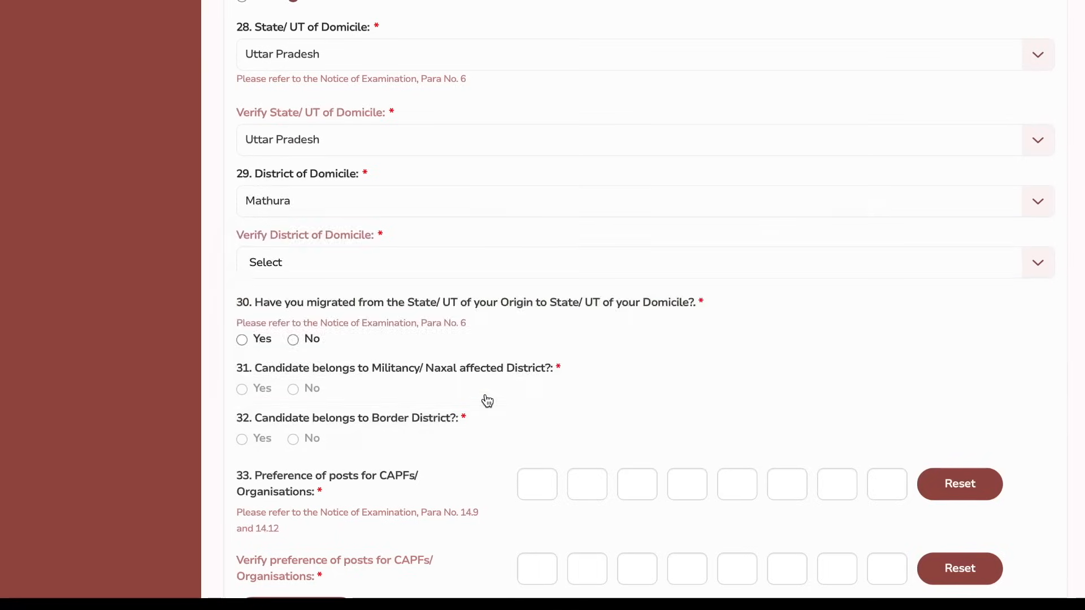
click(492, 272)
key(m)
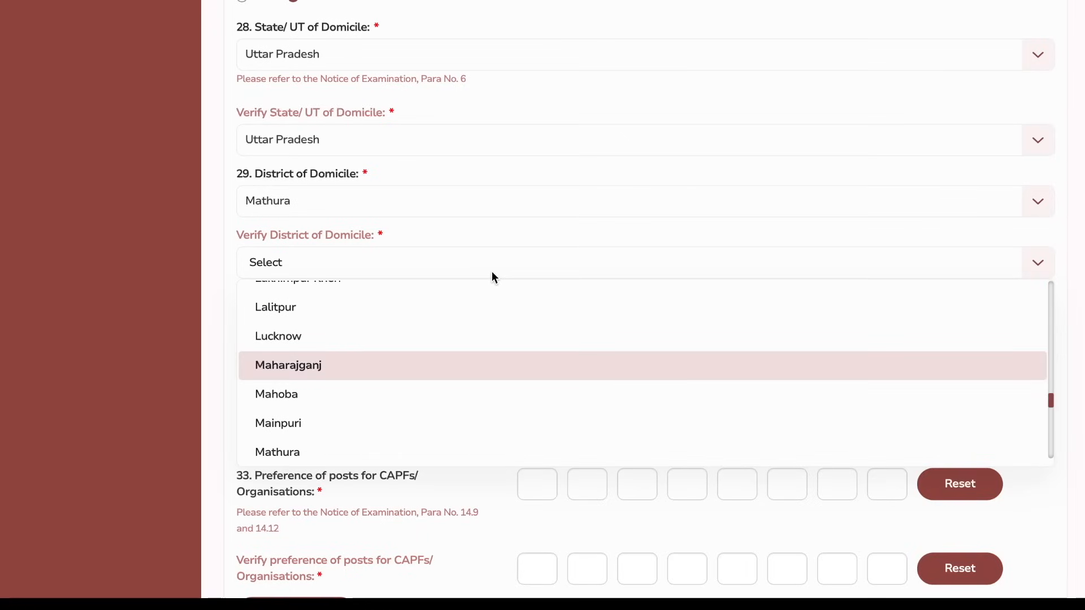
click(434, 453)
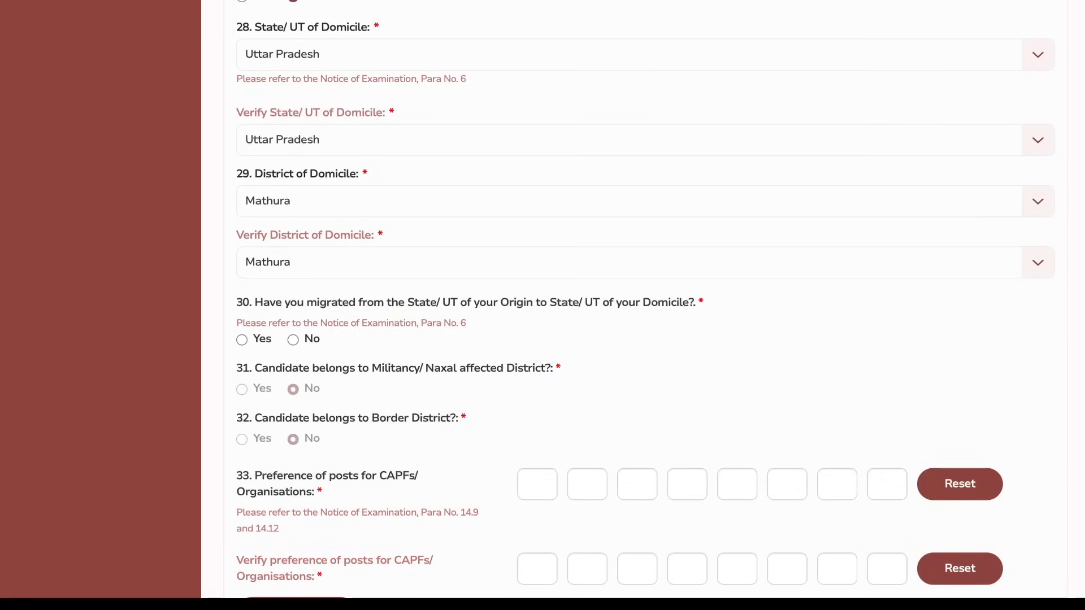
scroll(650, 300, down, 2)
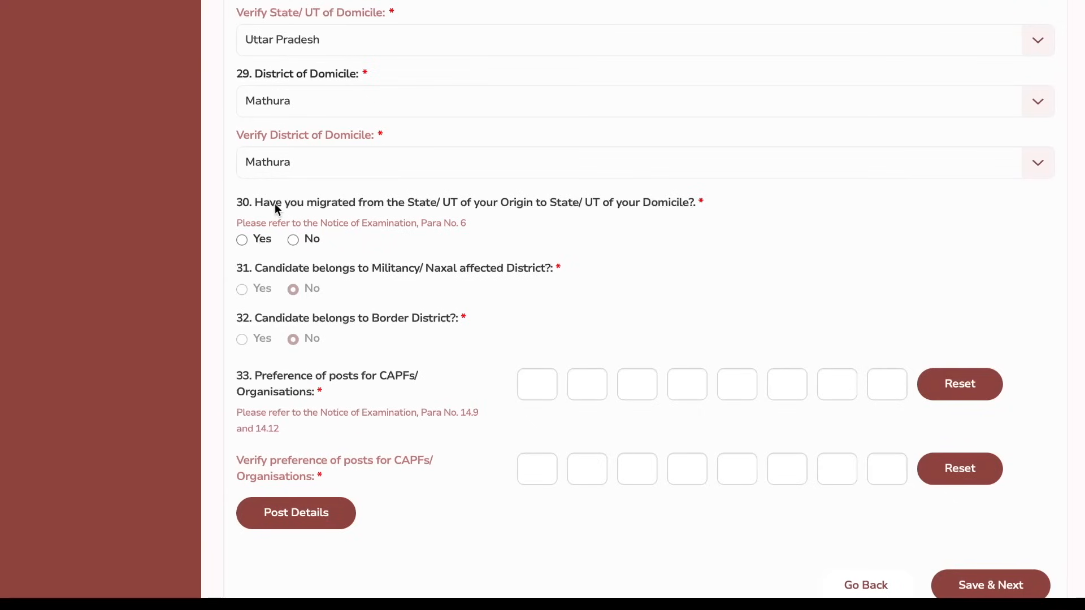
Answer No to question 30 about migrating from state of origin to domicile.
click(294, 241)
scroll(352, 329, down, 2)
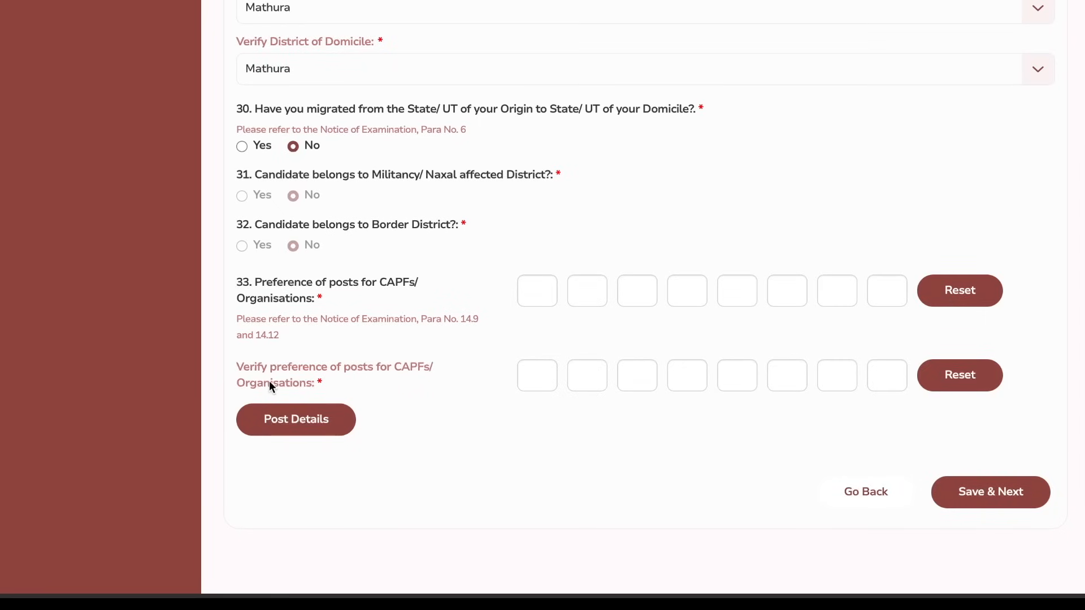
drag(273, 283, 435, 300)
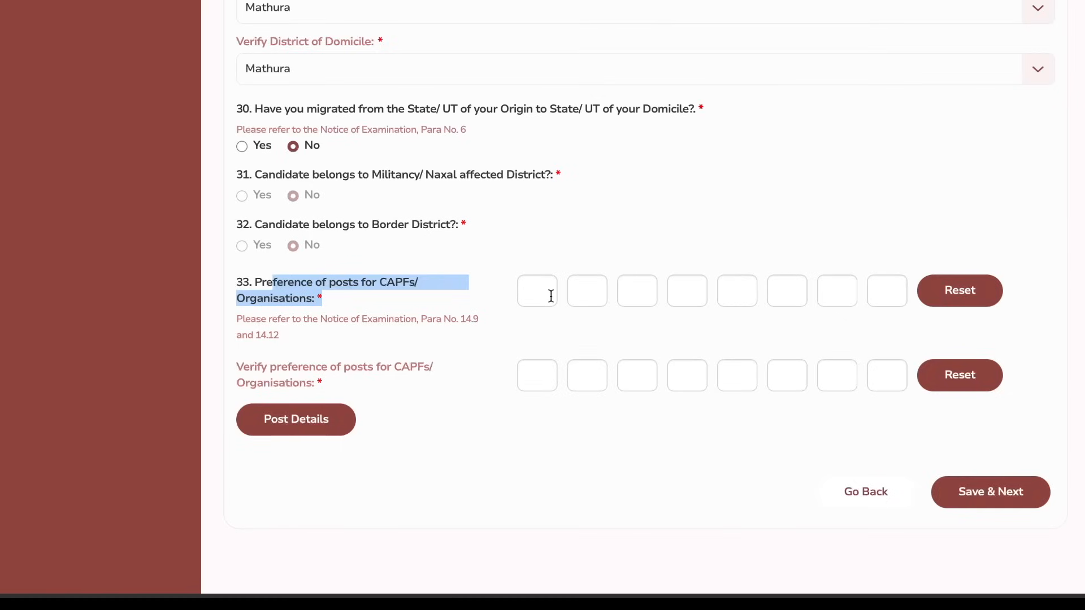
click(566, 259)
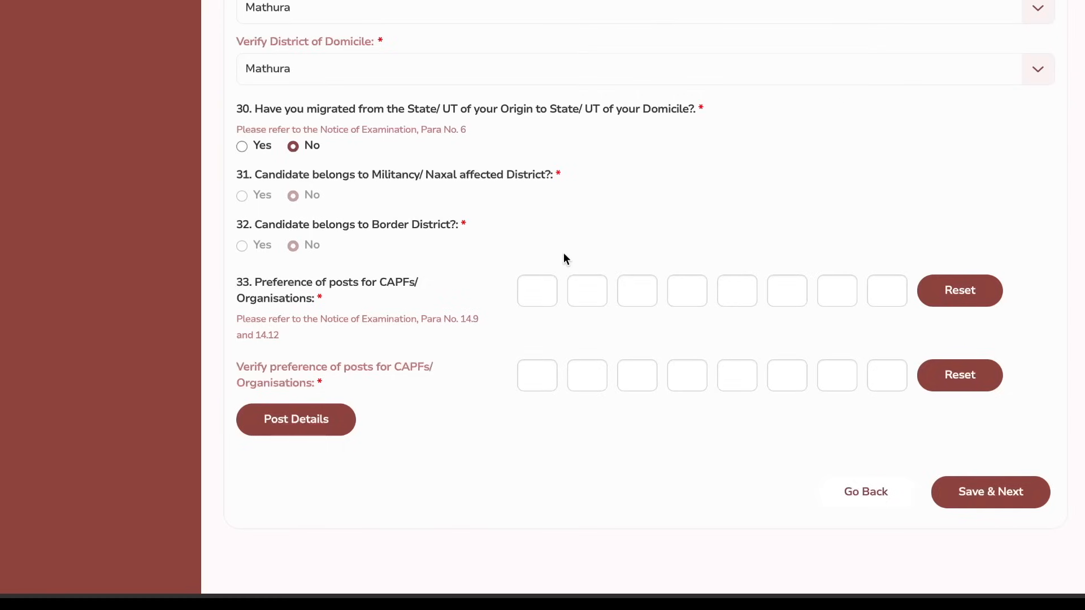
Review the post-code table mapping A–H to BSF, CISF, CRPF, SSB, ITBP, AR, SSF, NCB, then close it.
click(317, 427)
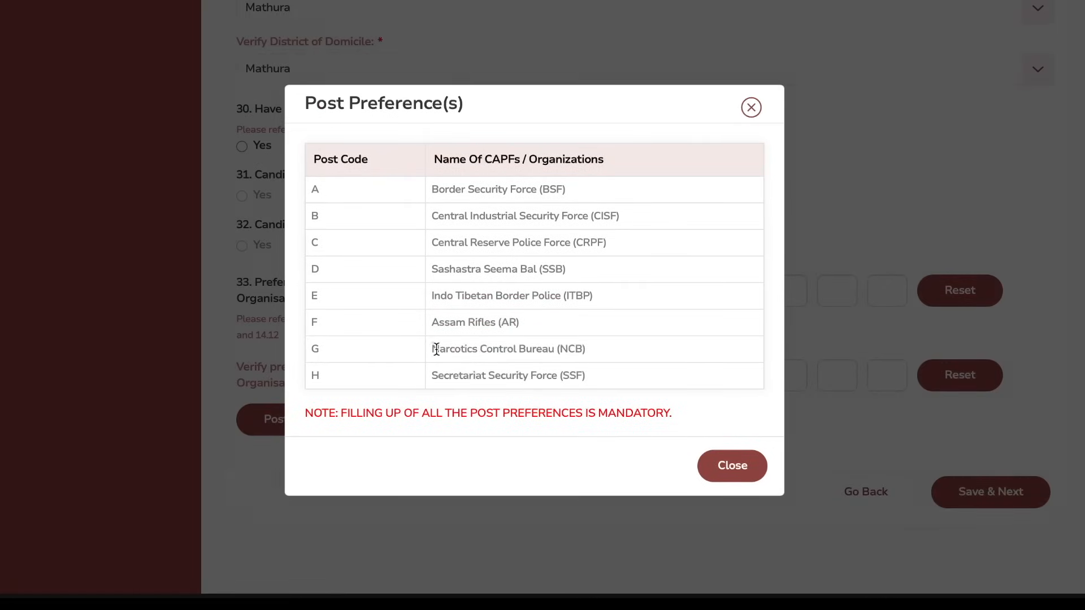
drag(432, 348, 579, 350)
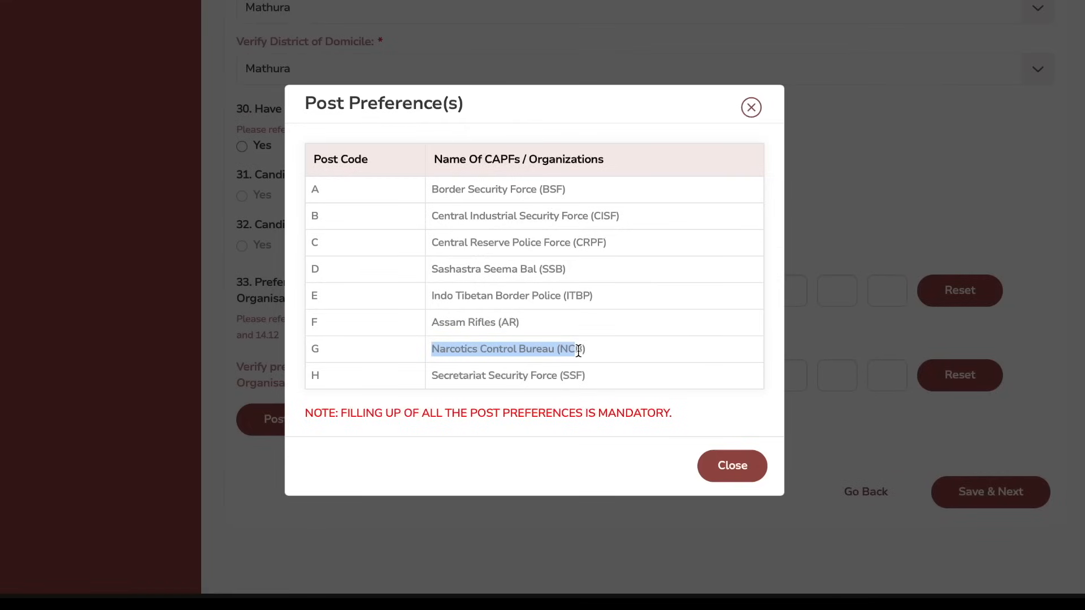
drag(482, 376, 594, 376)
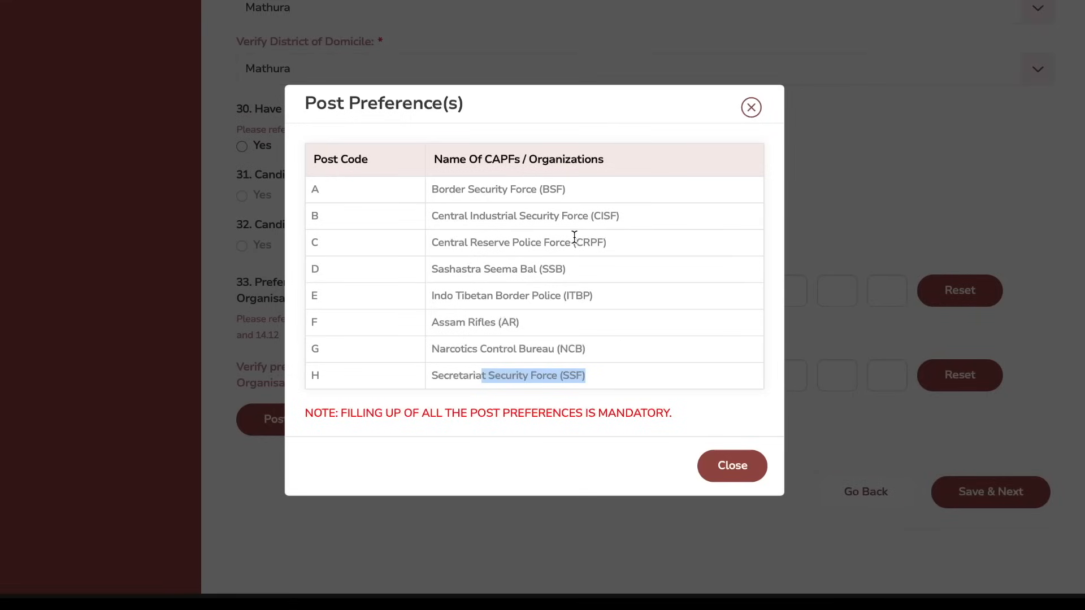
drag(433, 219, 630, 215)
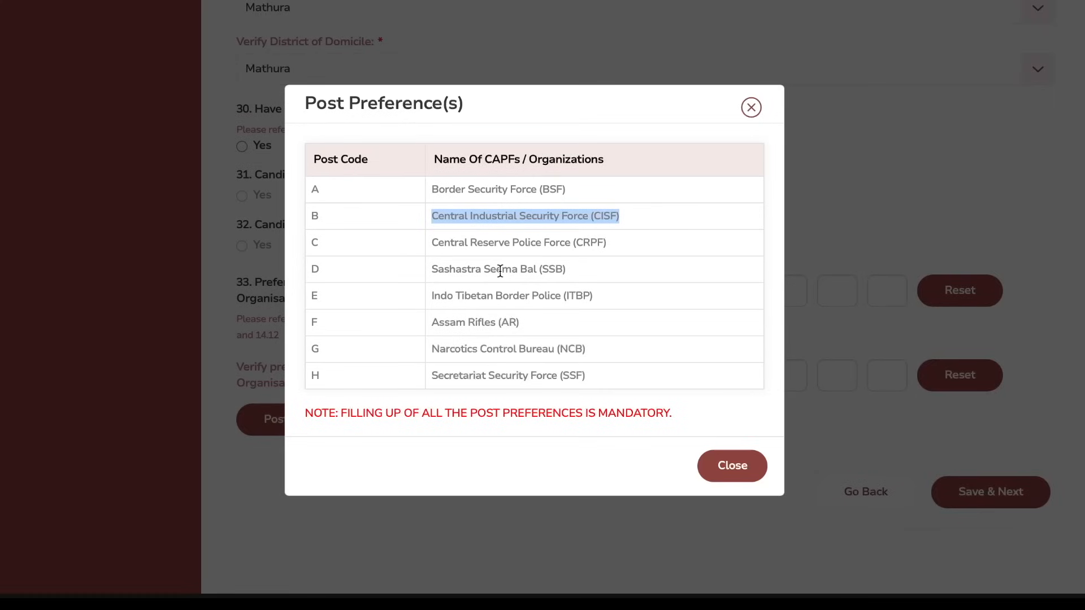
drag(432, 269, 568, 269)
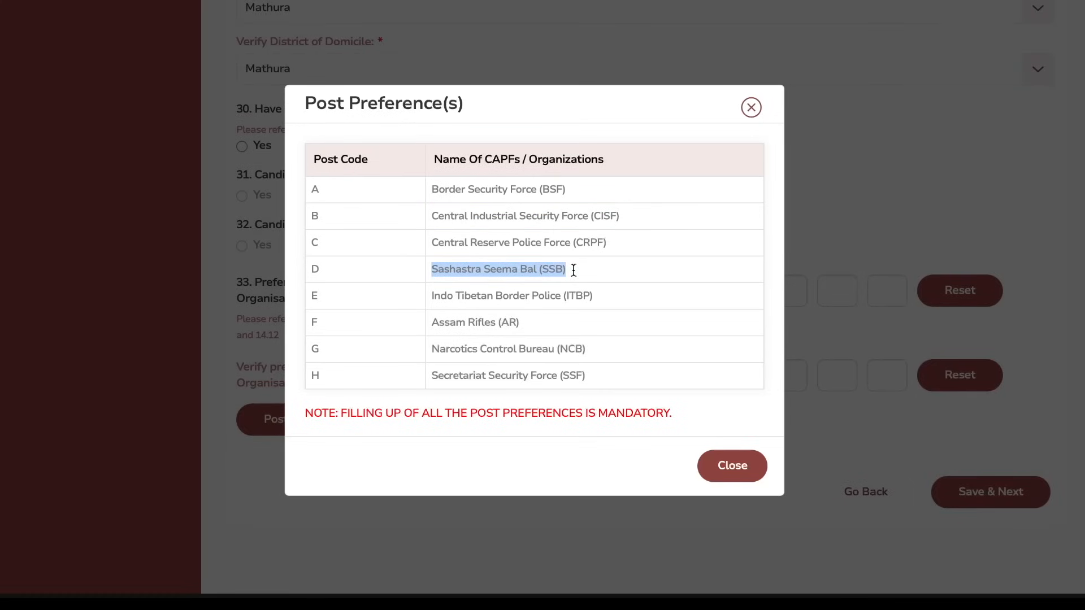
drag(433, 322, 551, 328)
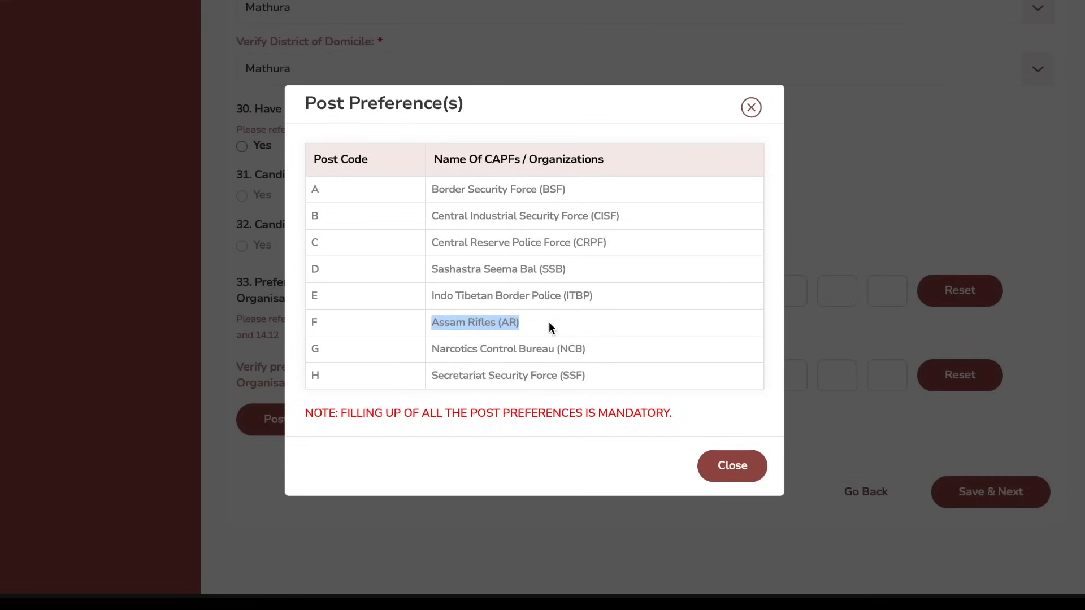
drag(430, 296, 615, 305)
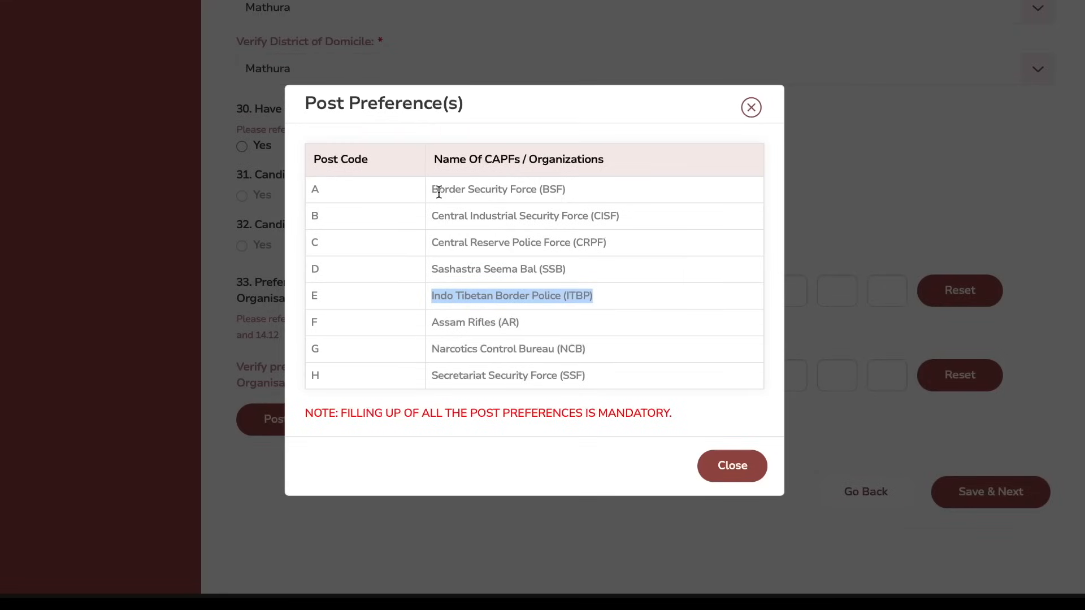
drag(430, 249, 631, 251)
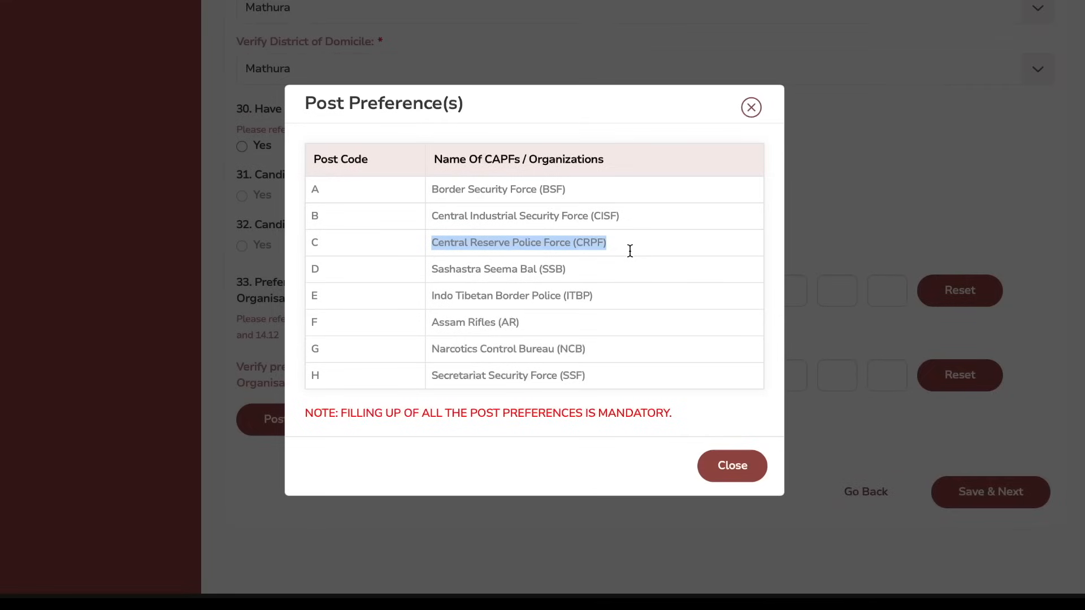
drag(491, 189, 593, 185)
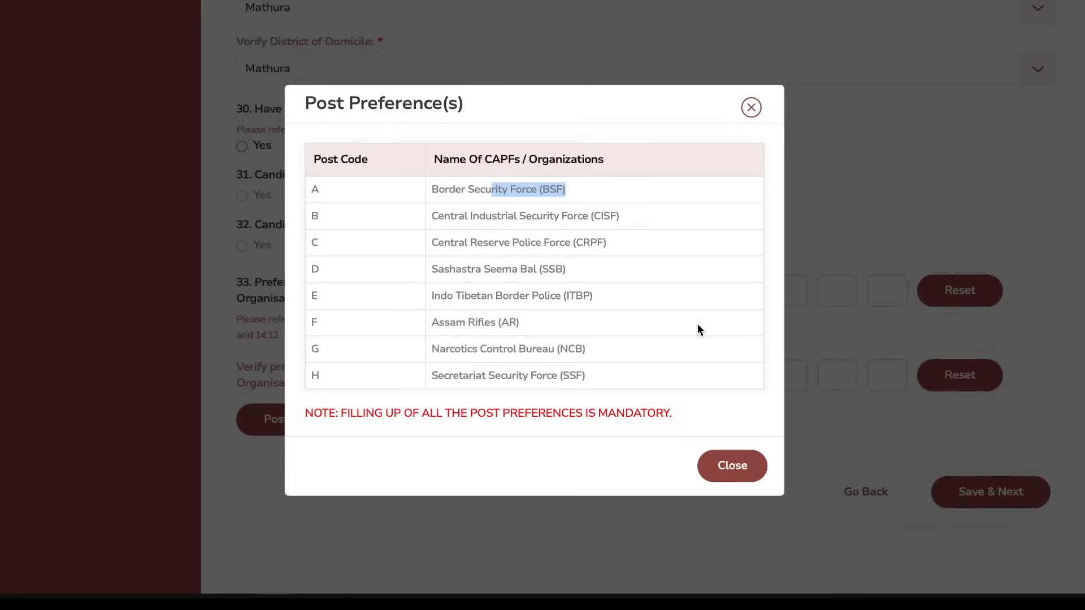
click(735, 460)
Save Additional Information-II with post order G, H, B, D, F, E, C, A and acknowledge success.
click(531, 294)
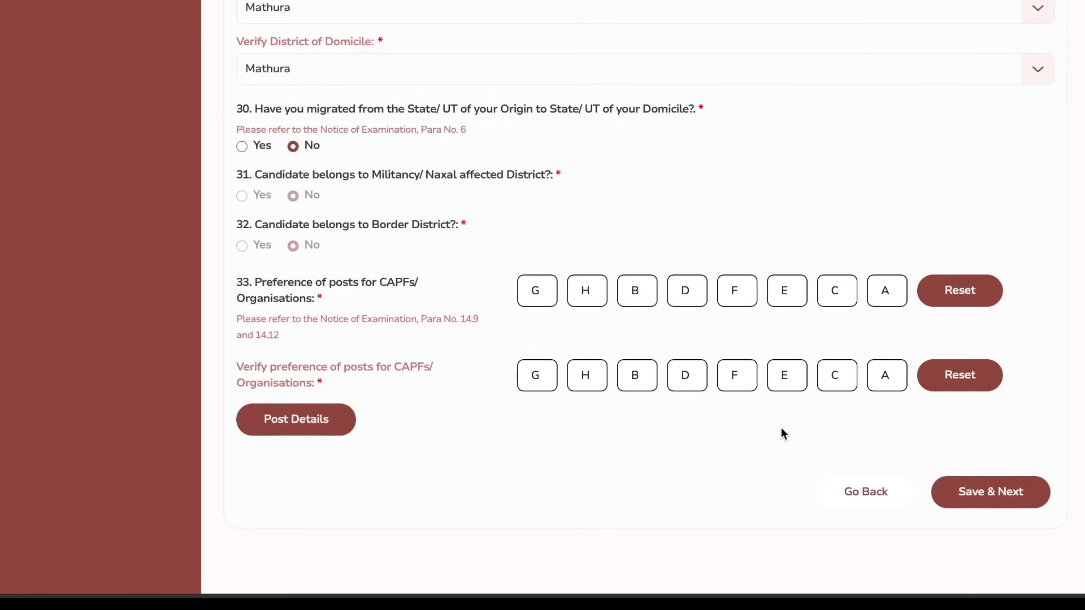
click(990, 493)
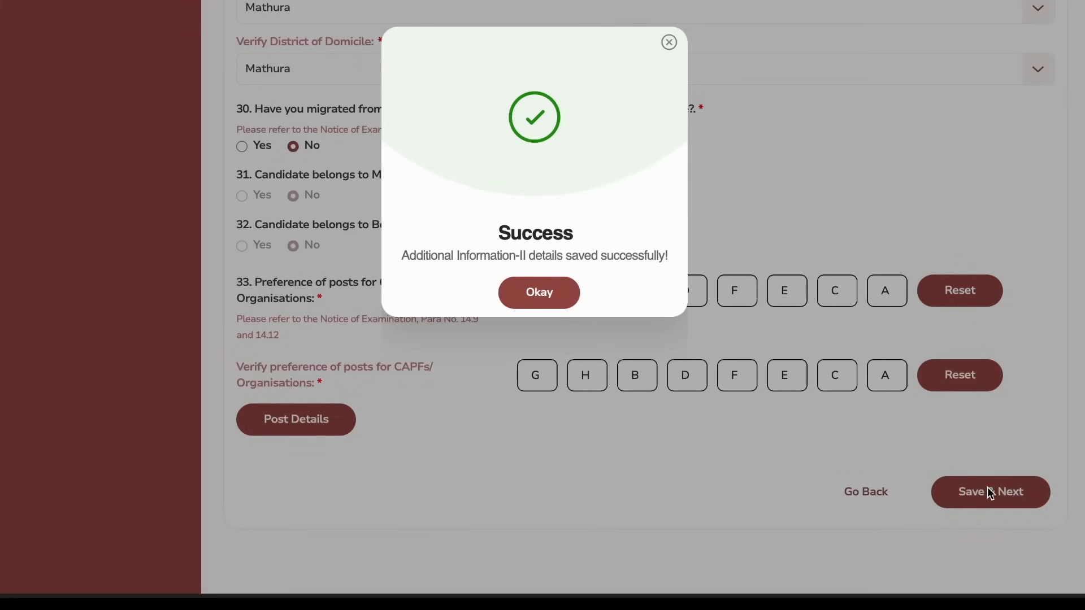
click(534, 292)
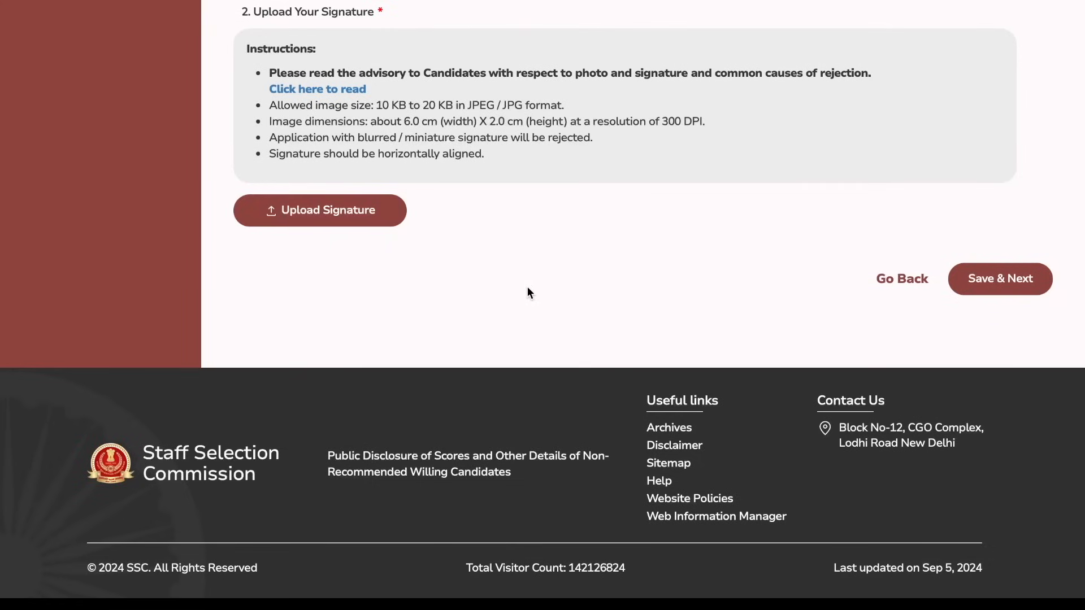
Check the uploaded photograph and signature, then save them and acknowledge the success message.
scroll(528, 287, up, 5)
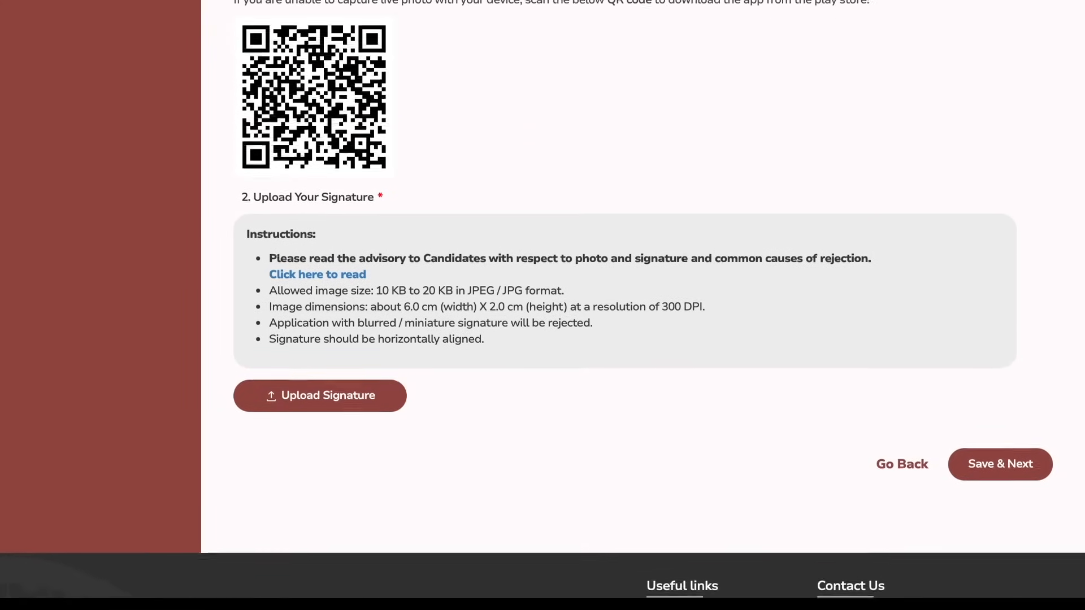
scroll(452, 203, up, 3)
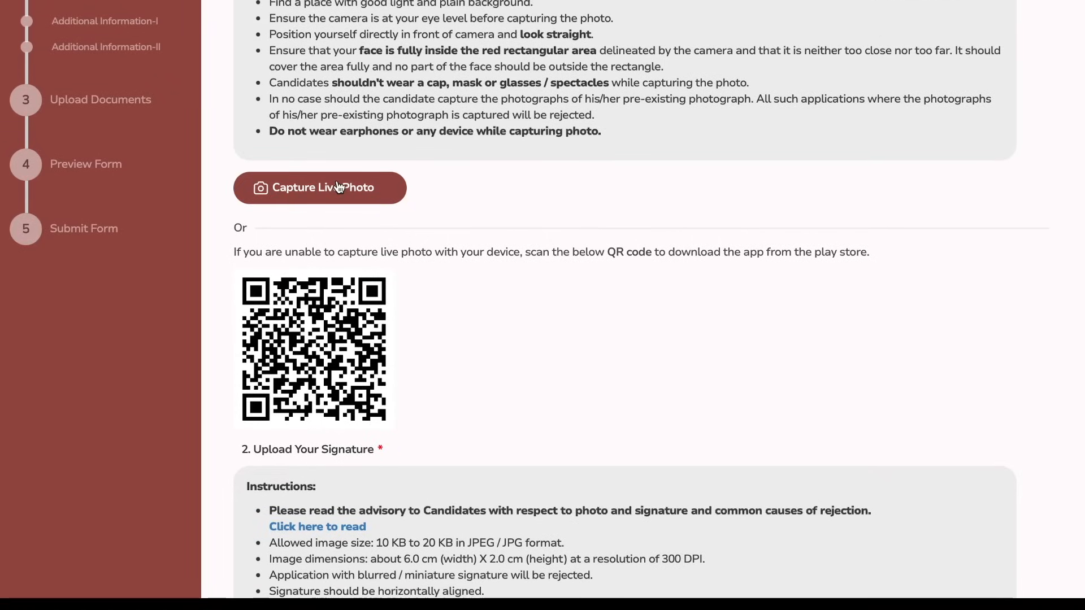
scroll(338, 187, up, 1)
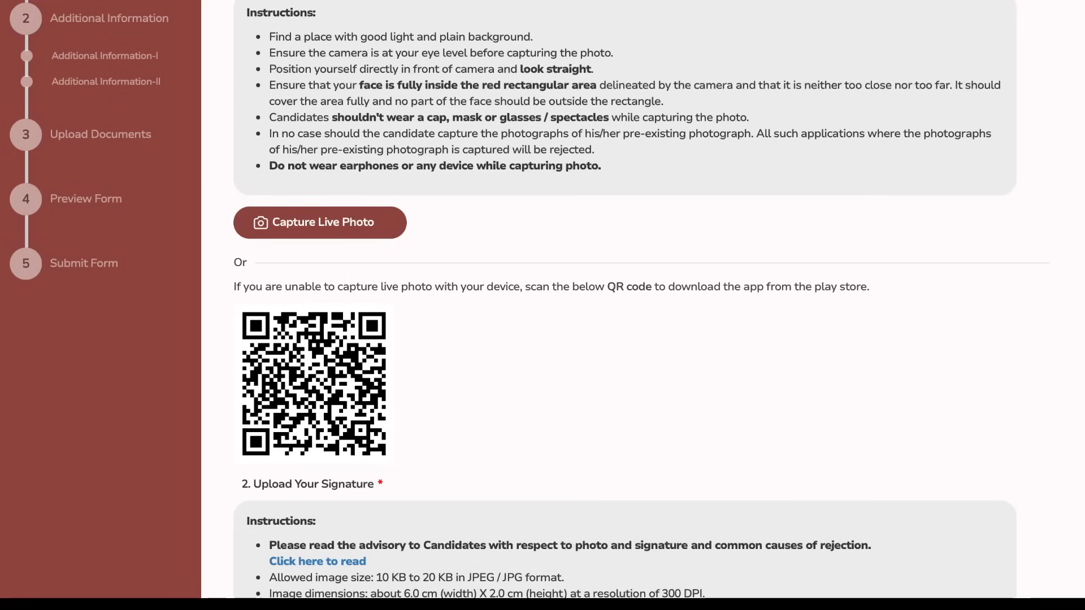
scroll(289, 200, down, 3)
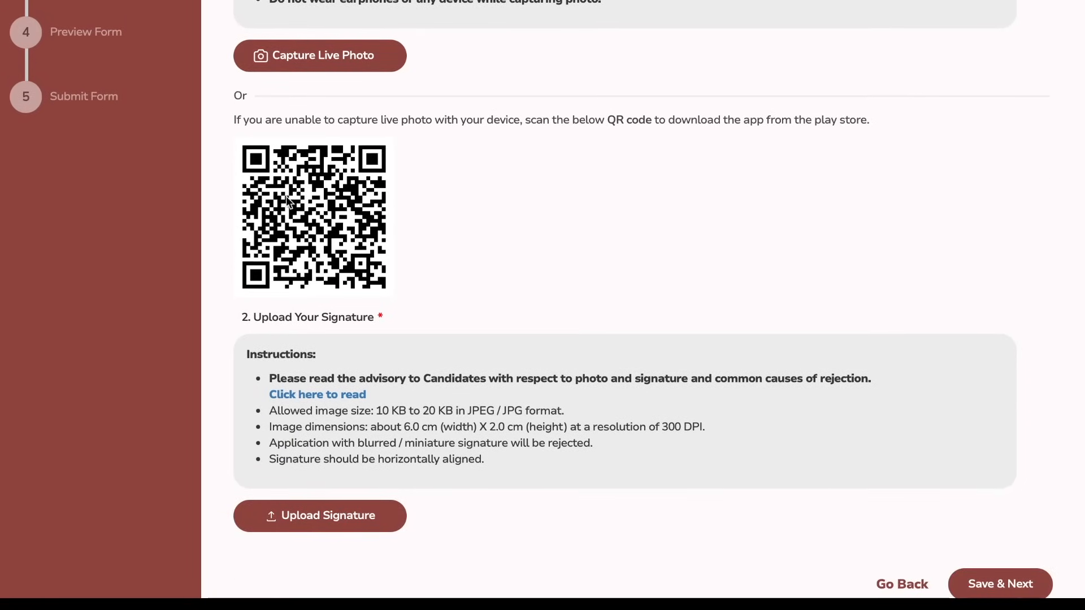
scroll(375, 501, up, 1)
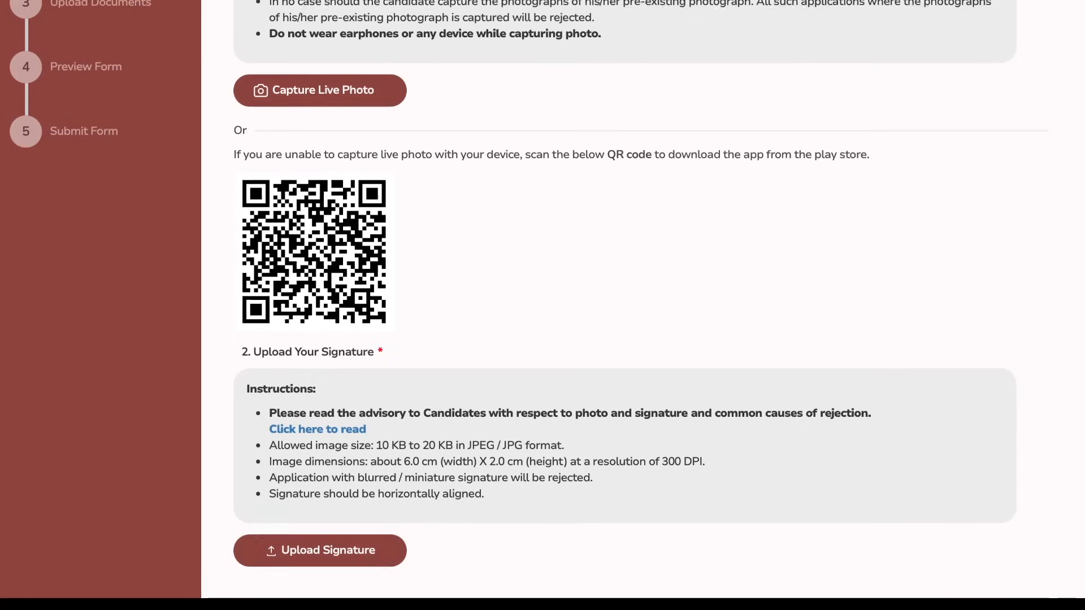
scroll(375, 501, up, 3)
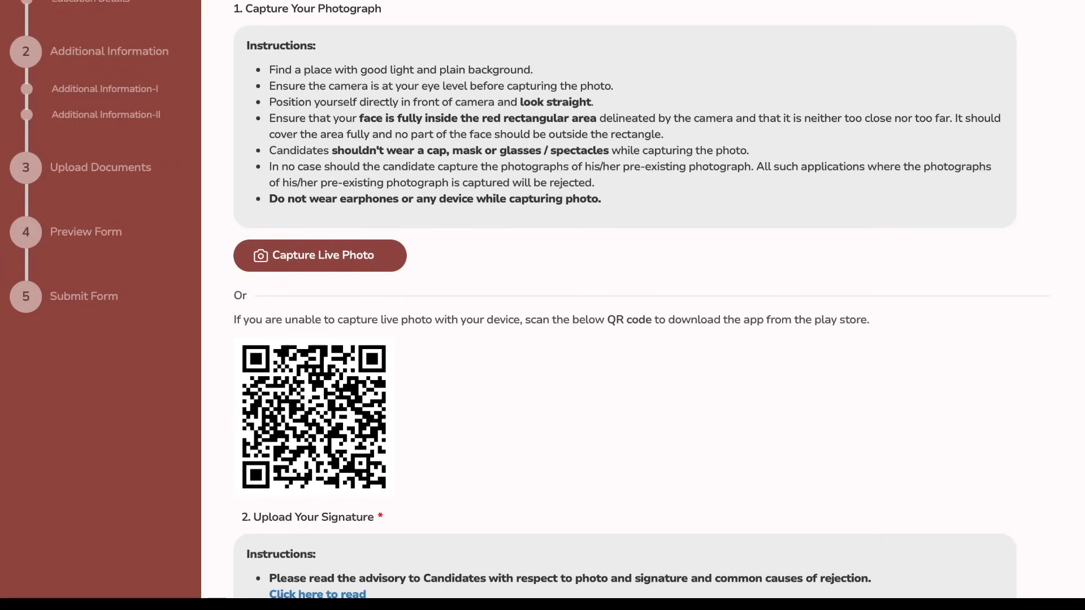
scroll(767, 449, down, 5)
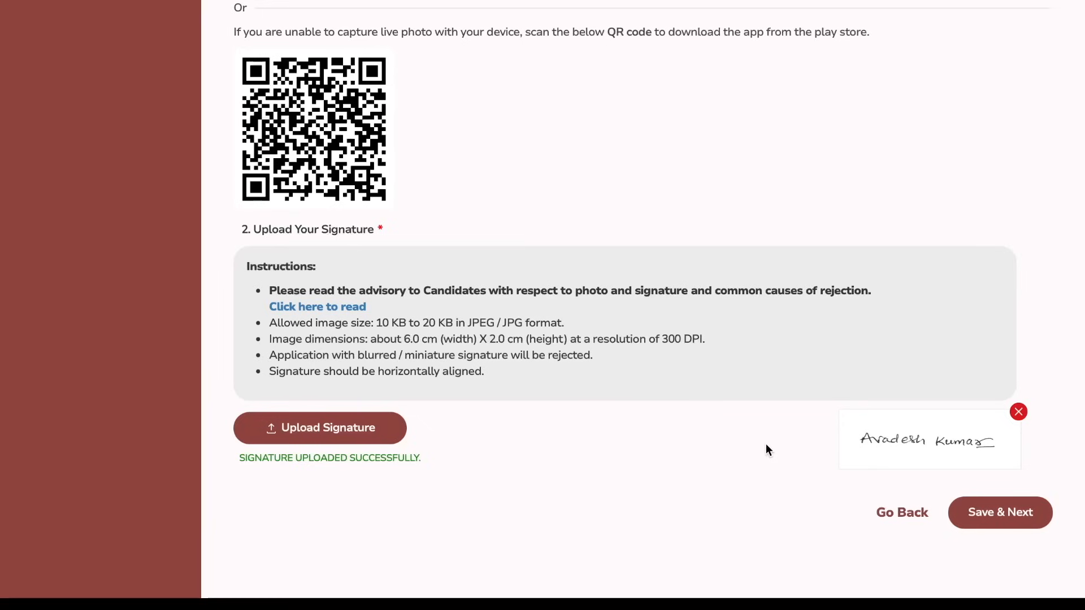
click(996, 515)
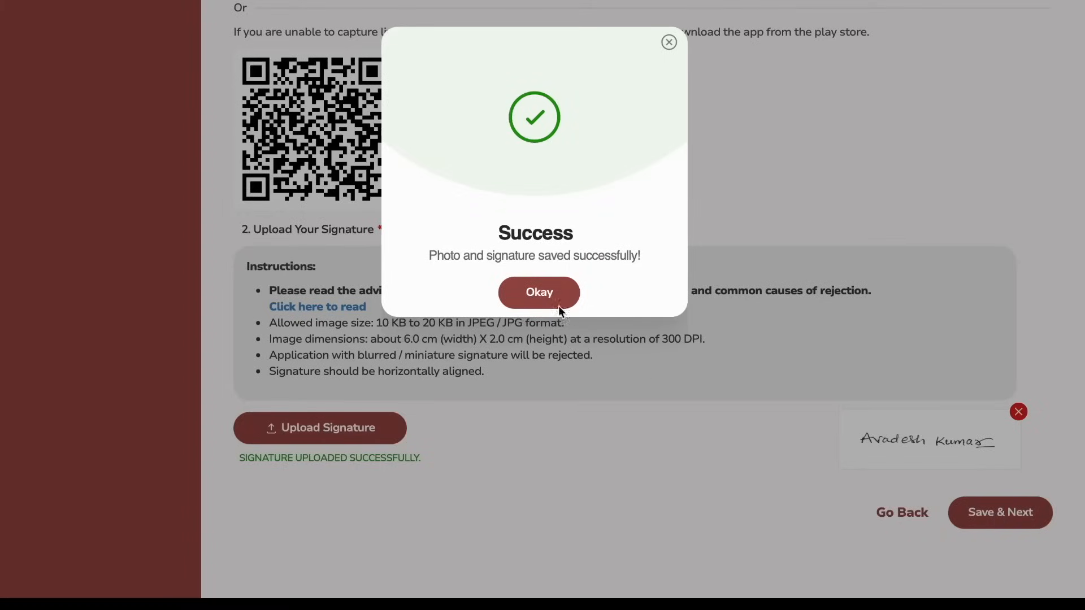
click(545, 293)
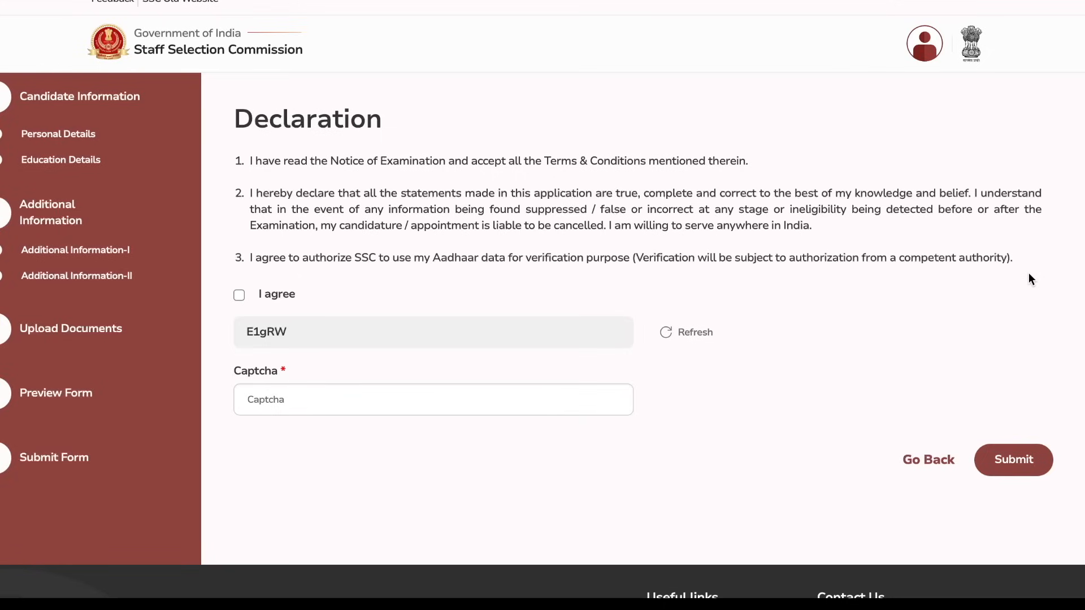
Tick 'I agree', enter the shown captcha correcting one typo, and submit the Constable (GD) application.
click(239, 294)
click(342, 399)
text(E2)
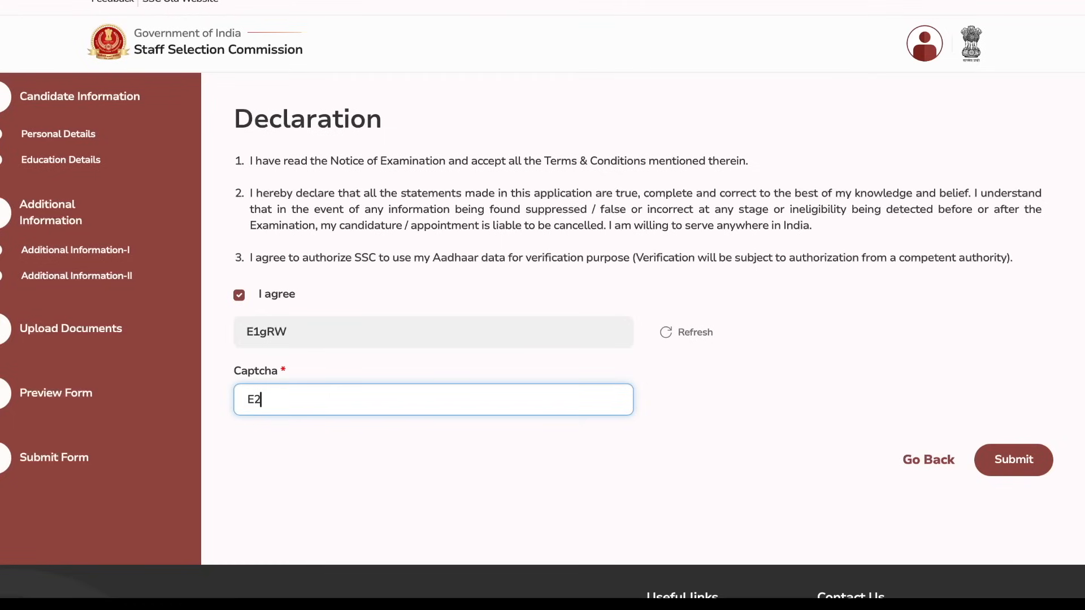
key(BackSpace)
text(1gRW)
click(1024, 468)
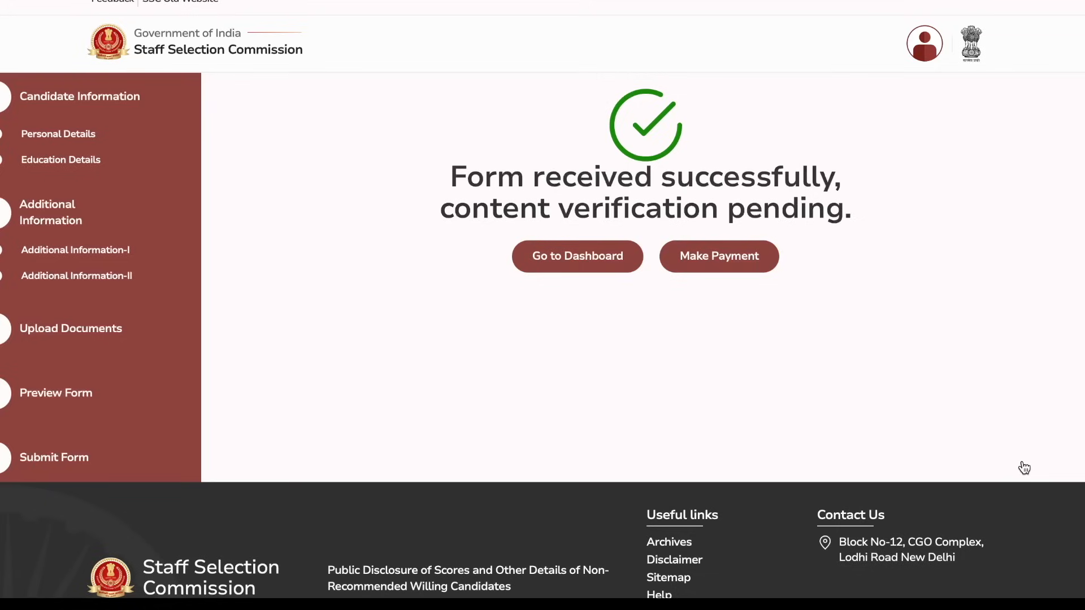
Choose Make Payment, confirm the ₹100 amount in the modal, and pay online.
click(707, 264)
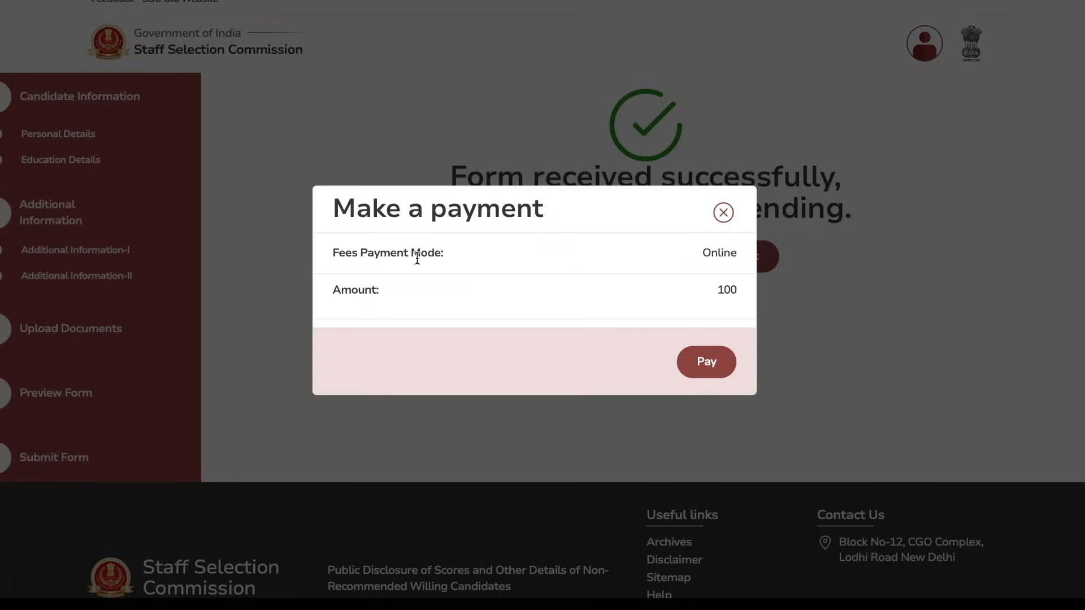
drag(358, 293, 494, 294)
click(706, 365)
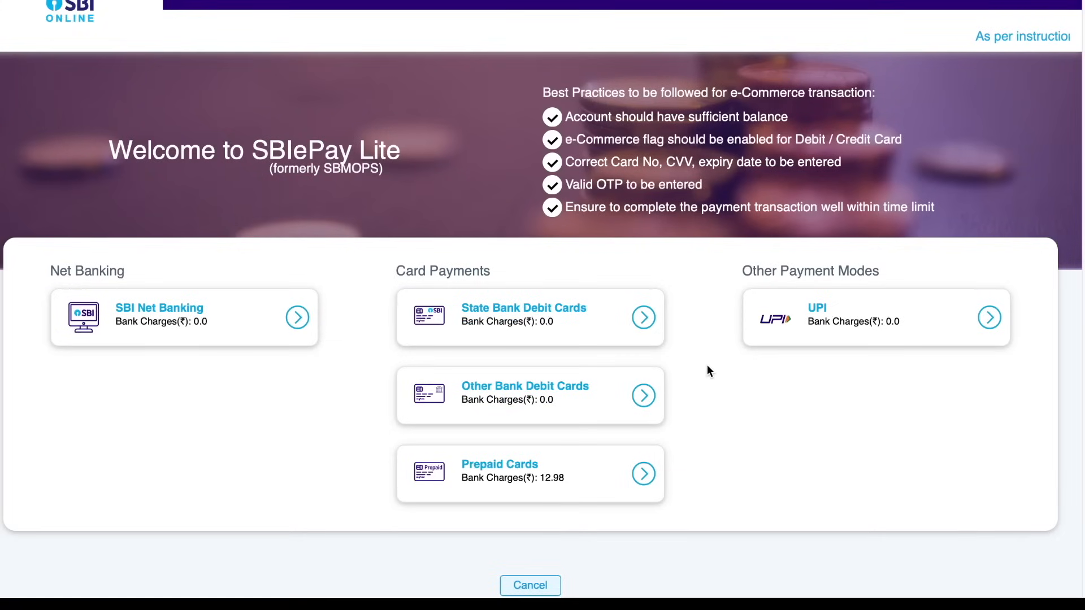
Pay the ₹100 fee through SBIePay Lite UPI using the QR code option.
scroll(707, 365, down, 1)
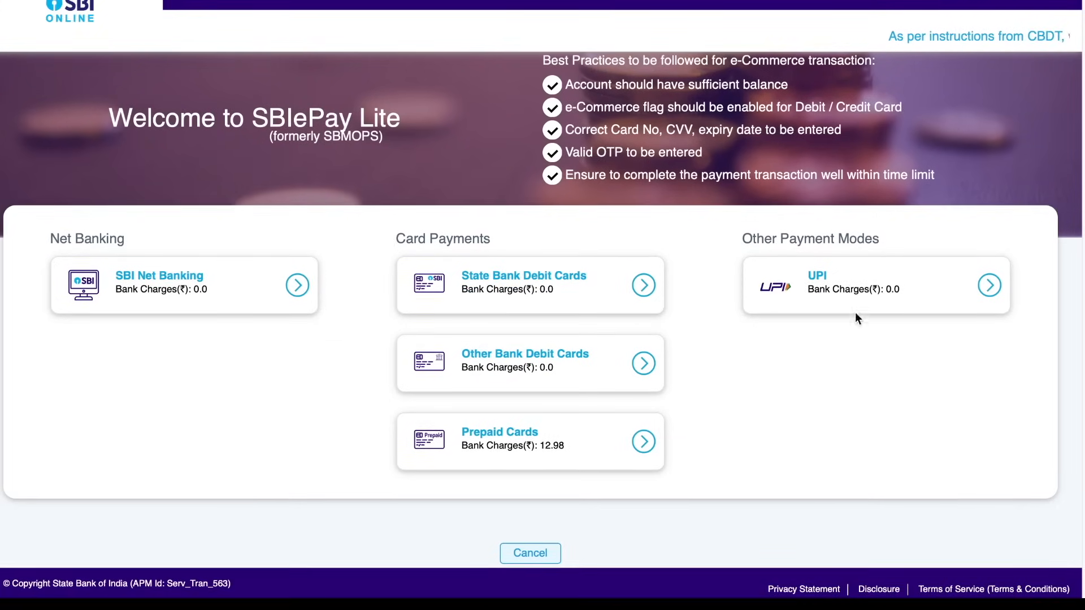
click(896, 292)
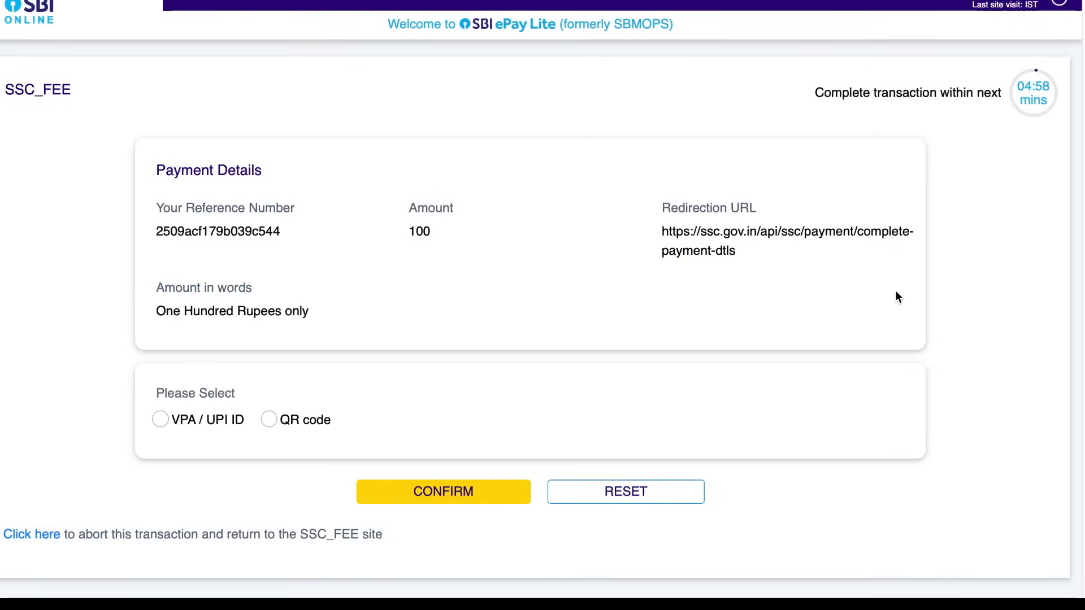
scroll(896, 293, down, 1)
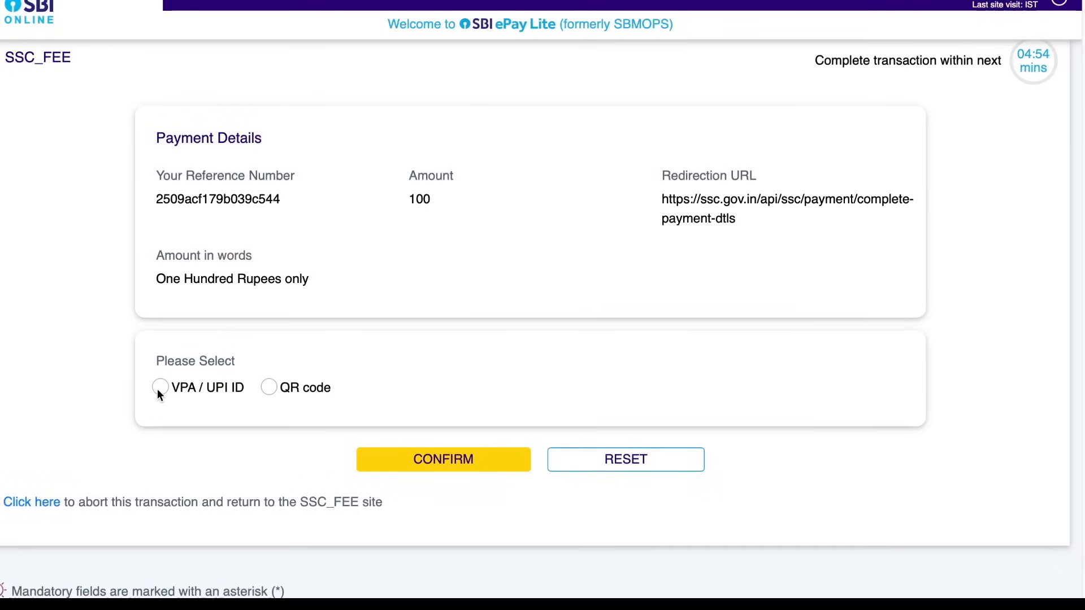
click(276, 386)
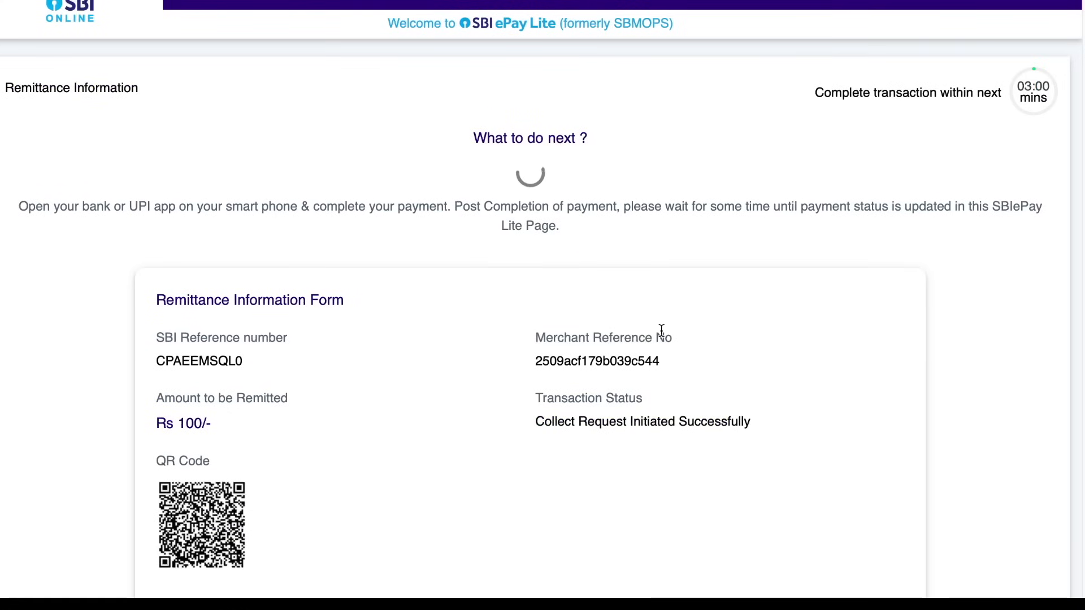
scroll(662, 331, down, 5)
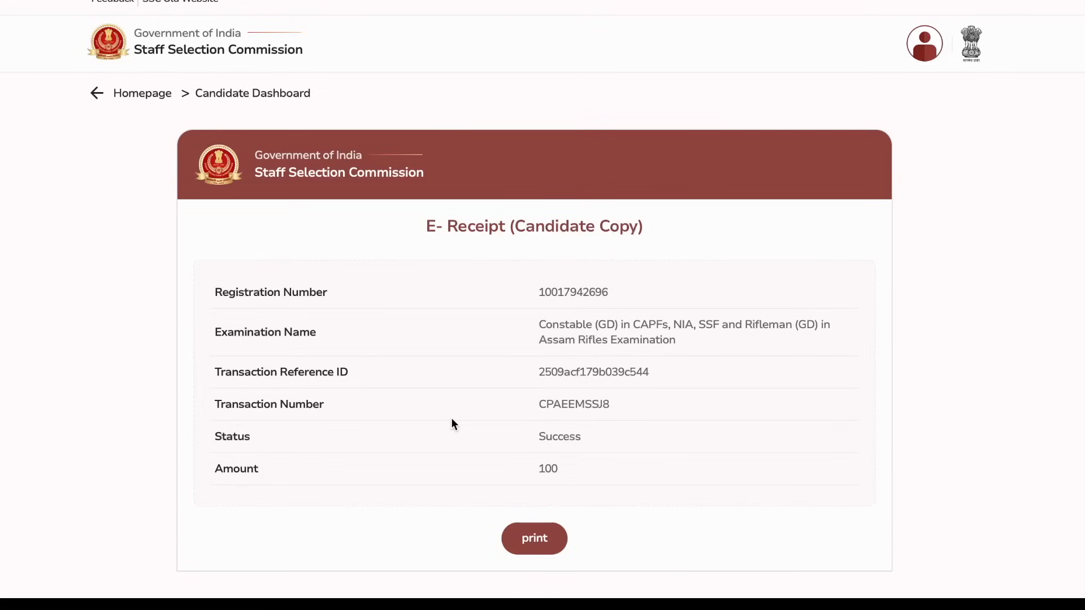
scroll(452, 419, down, 1)
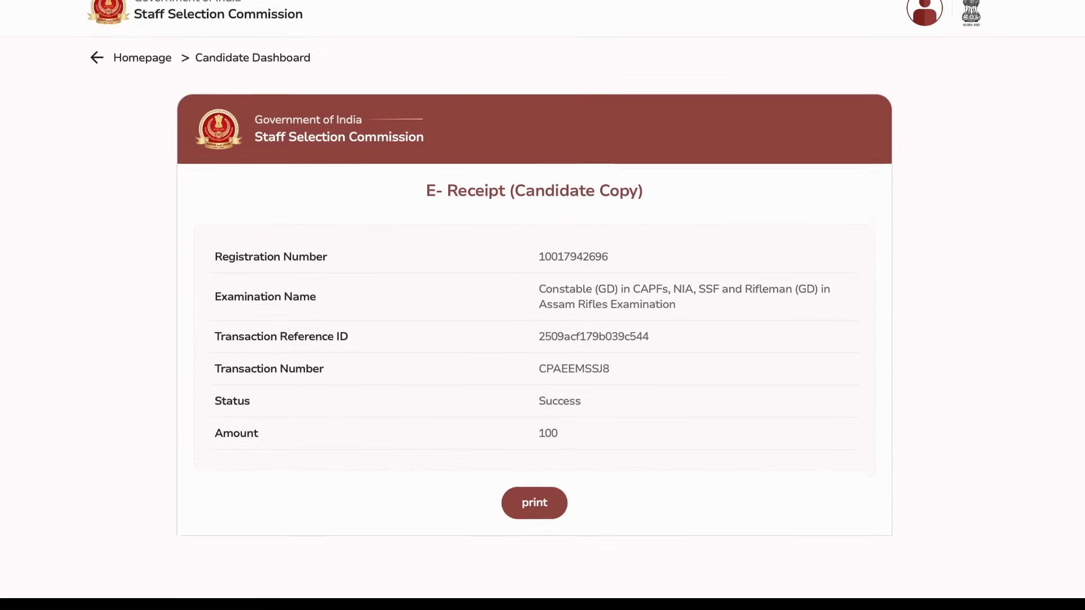